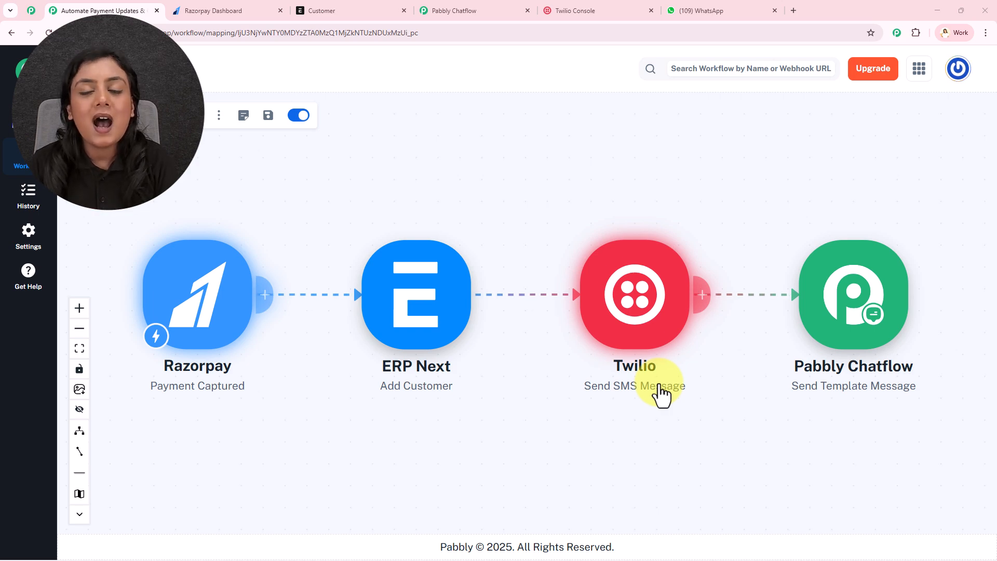
# Step: Switch to the Razorpay dashboard tab showing the NaturalGlow Skincare Face Toner payment page
pyautogui.click(204, 6)
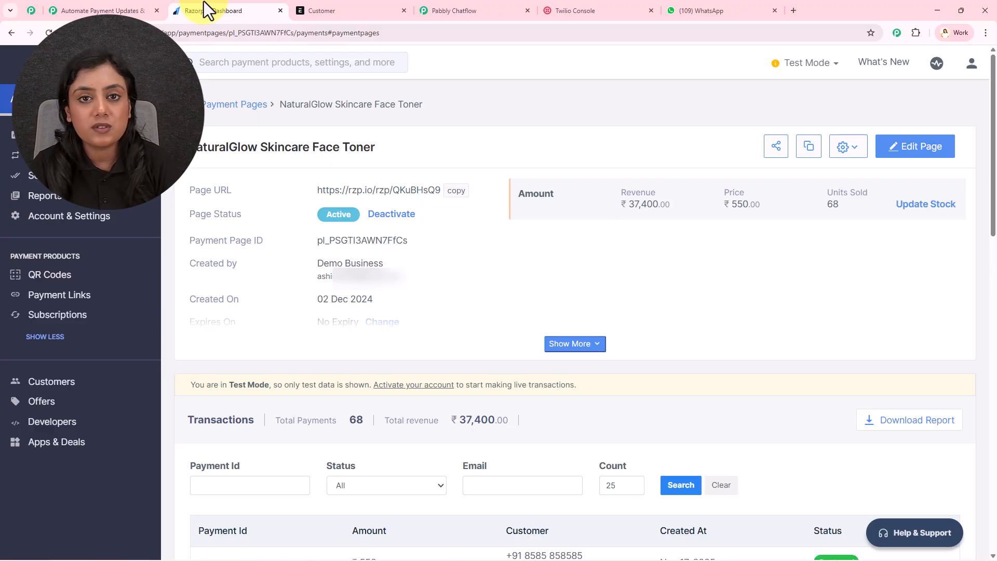
# Step: Copy the Face Toner payment page link and open the page in a new tab
pyautogui.click(456, 190)
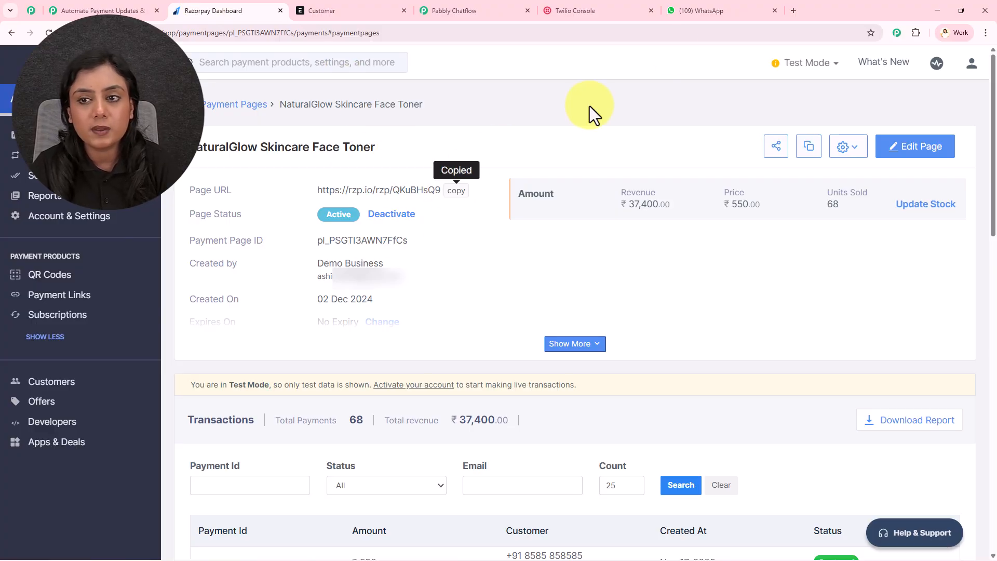
pyautogui.click(790, 11)
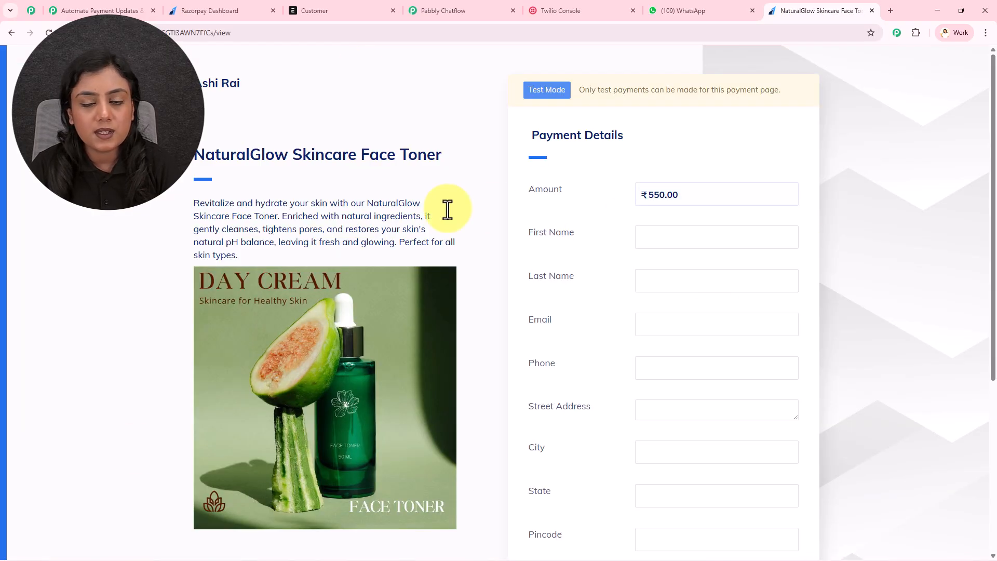
pyautogui.scroll(-3, 448, 210)
# Step: Autofill the customer's first name, last name and e-mail, appending '01' to the e-mail
pyautogui.click(678, 133)
pyautogui.click(695, 163)
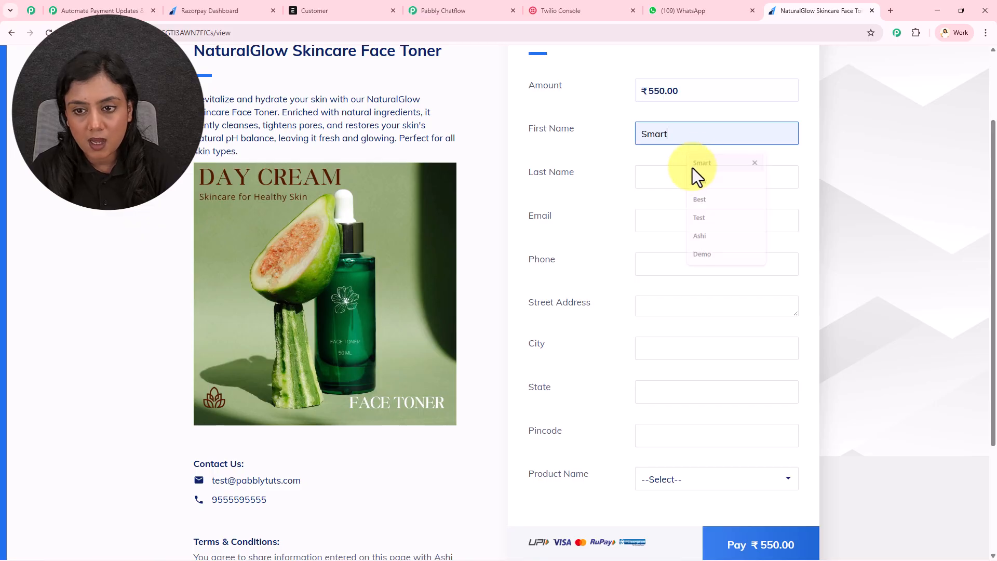
pyautogui.click(693, 179)
pyautogui.click(703, 243)
pyautogui.click(676, 220)
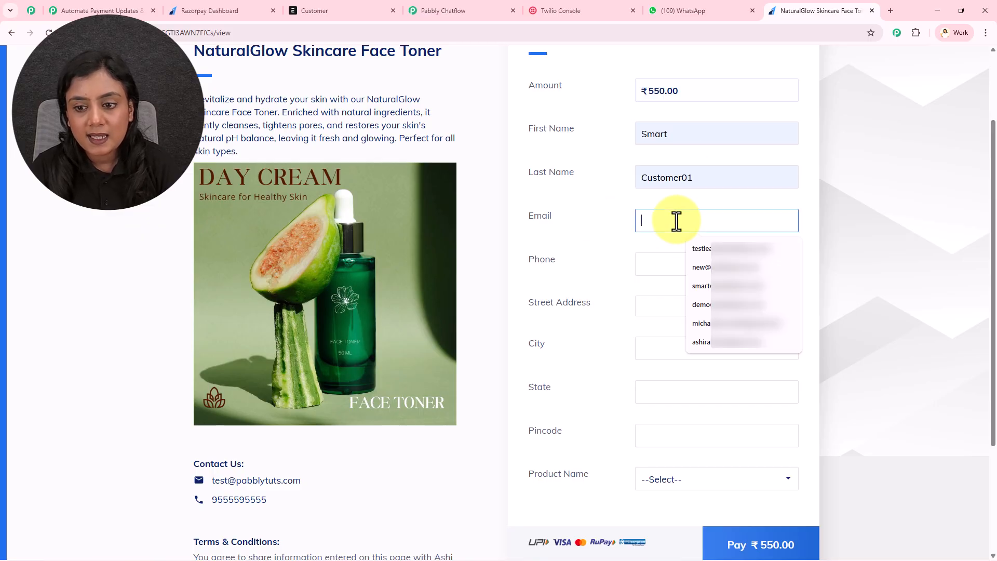
pyautogui.click(707, 286)
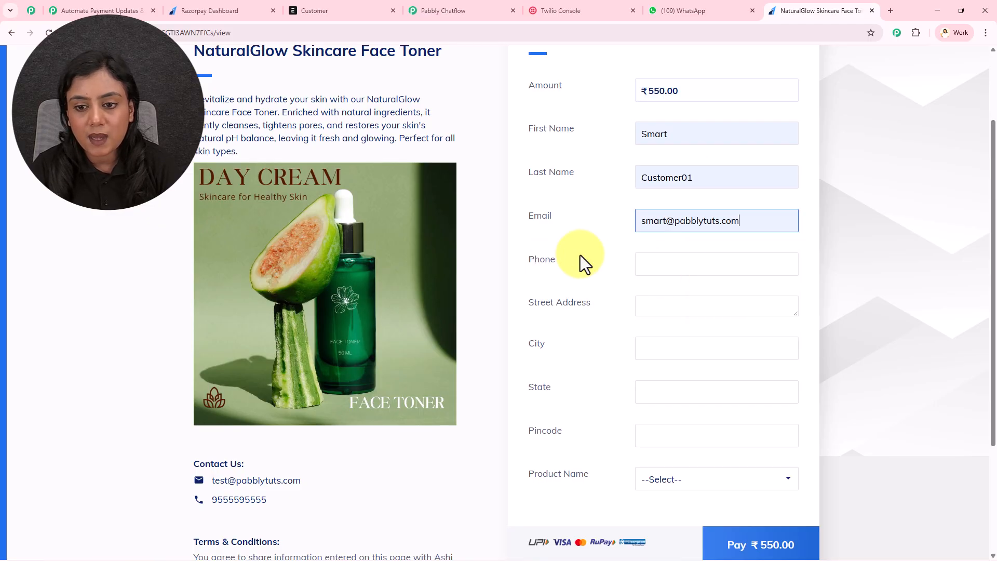
pyautogui.click(665, 220)
pyautogui.write('01')
# Step: Fill in and correct the customer's phone number, then enter the street address
pyautogui.click(660, 263)
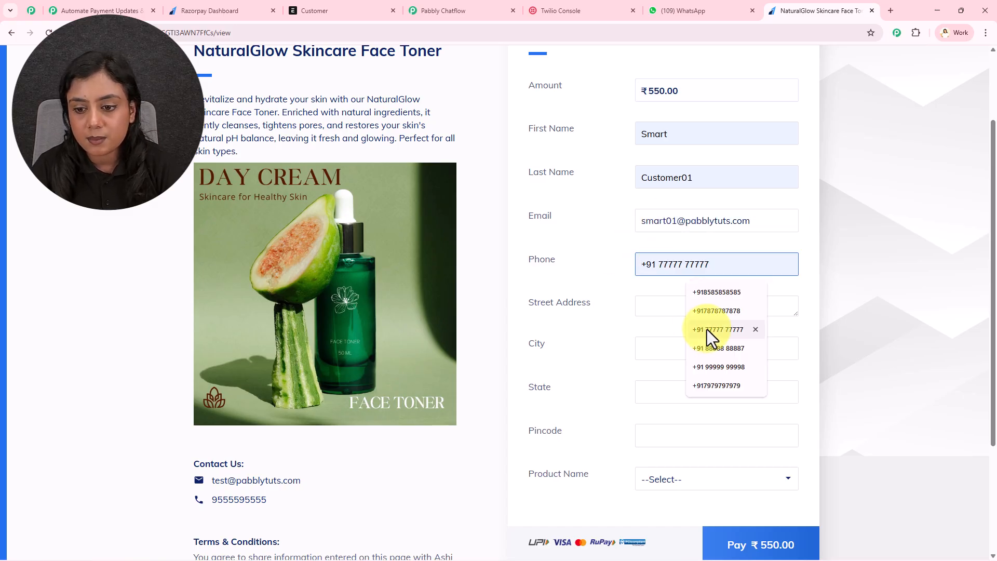
pyautogui.click(710, 367)
pyautogui.click(681, 305)
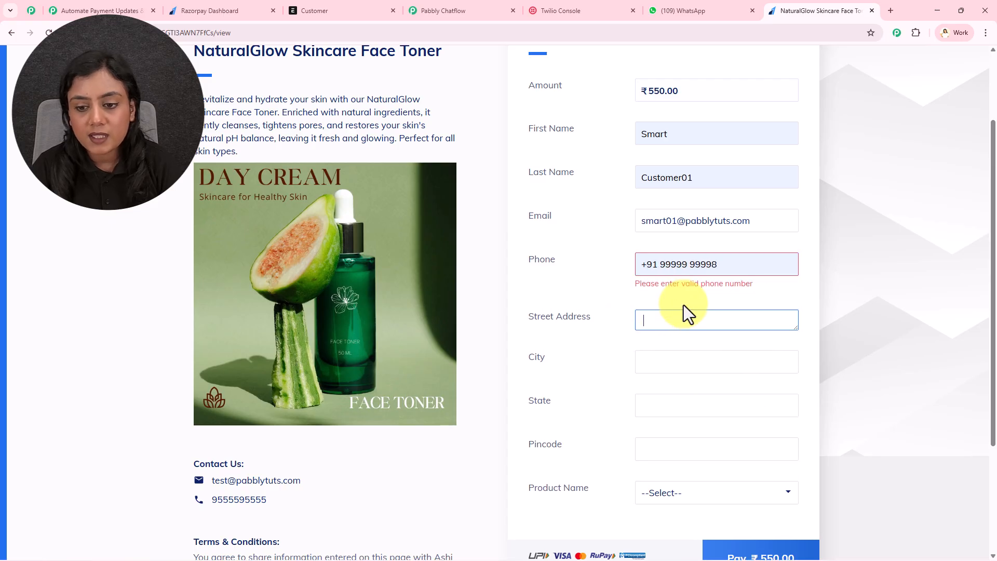
pyautogui.moveTo(660, 263); pyautogui.dragTo(783, 263)
pyautogui.click(748, 310)
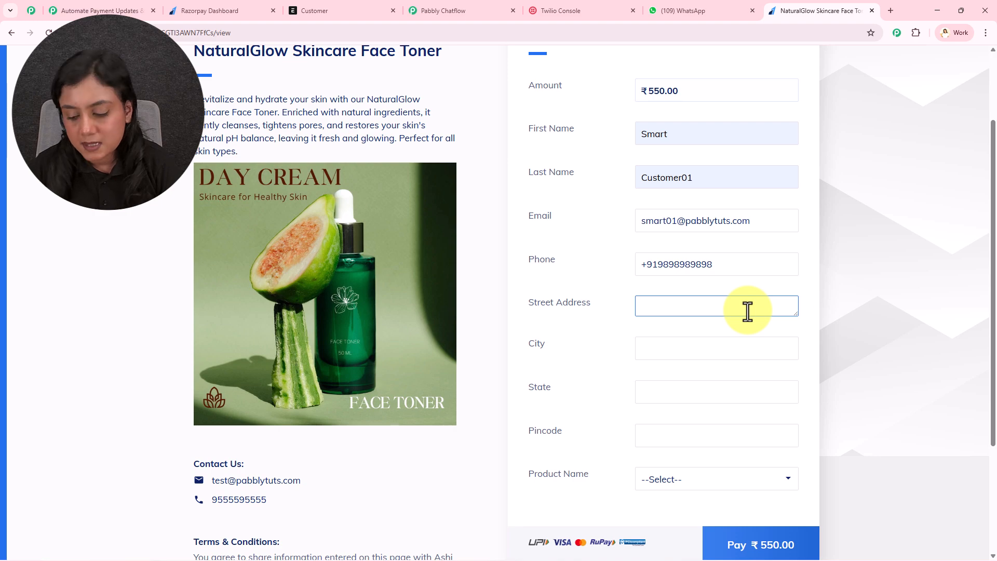
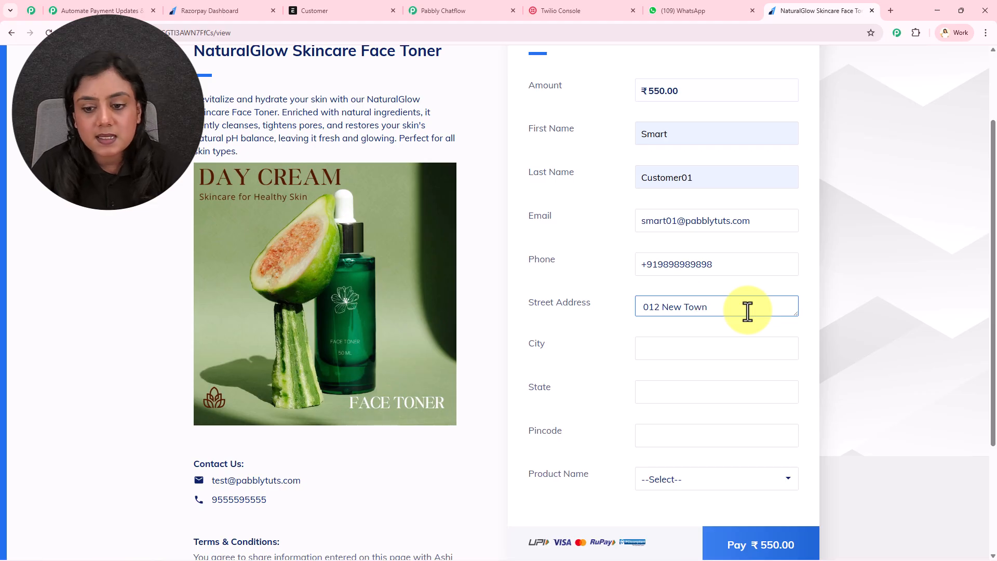
# Step: Autofill city, state and pincode, pick Face Toner as product, and submit to pay ₹550
pyautogui.click(718, 351)
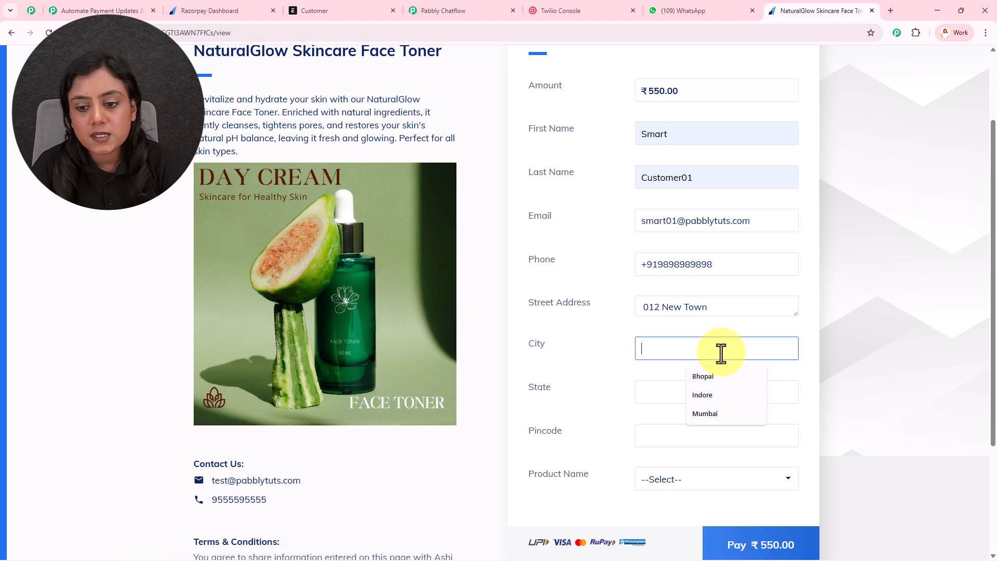
pyautogui.click(715, 376)
pyautogui.click(689, 391)
pyautogui.click(696, 418)
pyautogui.click(652, 437)
pyautogui.click(706, 521)
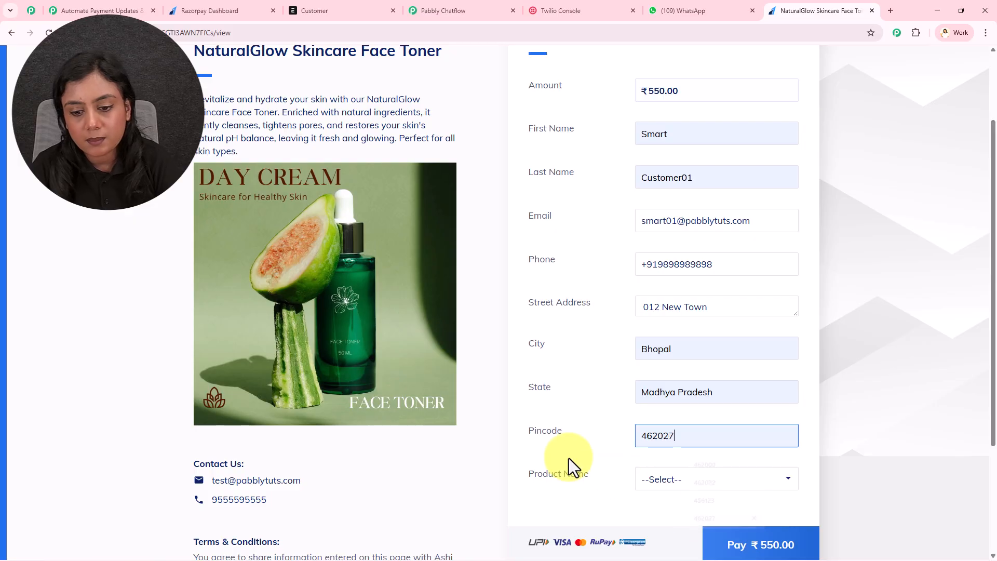
pyautogui.click(703, 484)
pyautogui.click(703, 519)
pyautogui.click(792, 550)
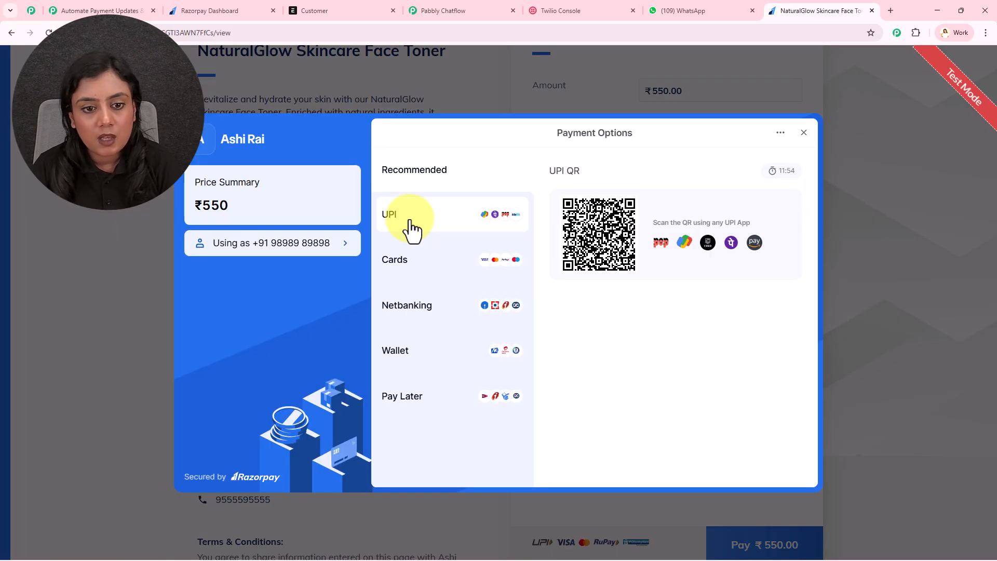
# Step: Pay the ₹550 by UPI using the test UPI ID and verify the payment
pyautogui.click(410, 226)
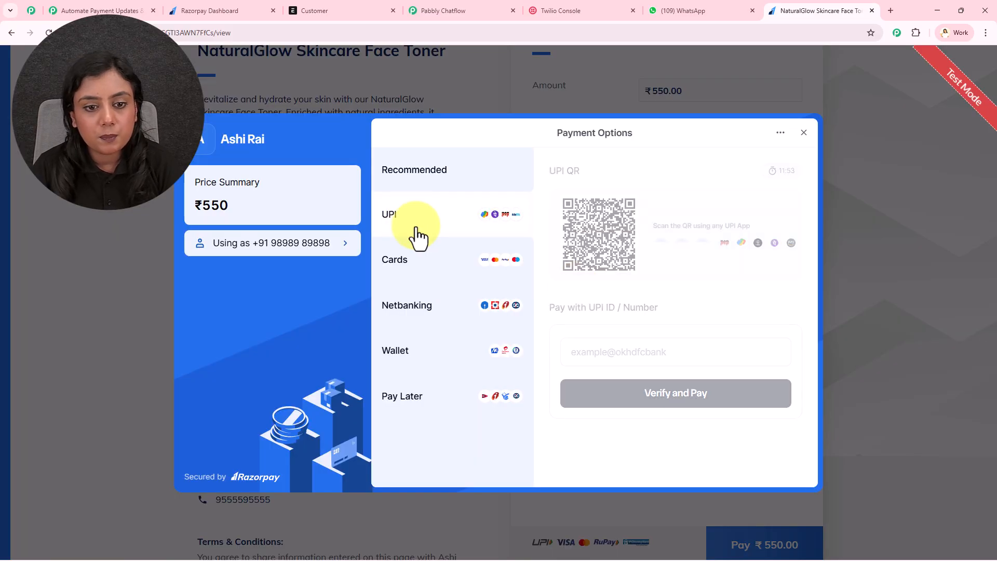
pyautogui.click(614, 358)
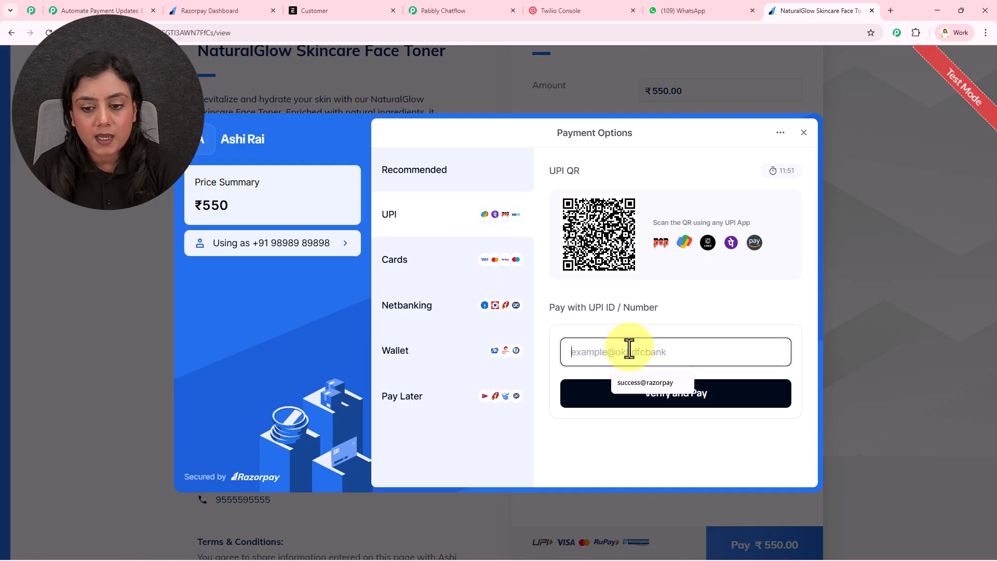
pyautogui.click(631, 381)
pyautogui.click(631, 398)
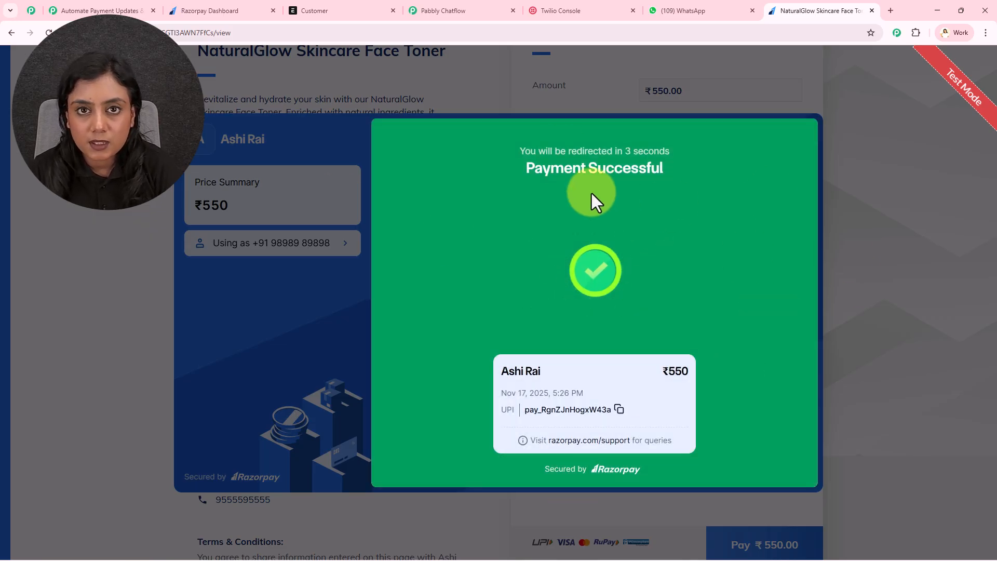
# Step: Reload the ERPNext customer list, open the new customer and view its Address & Contact details
pyautogui.click(334, 3)
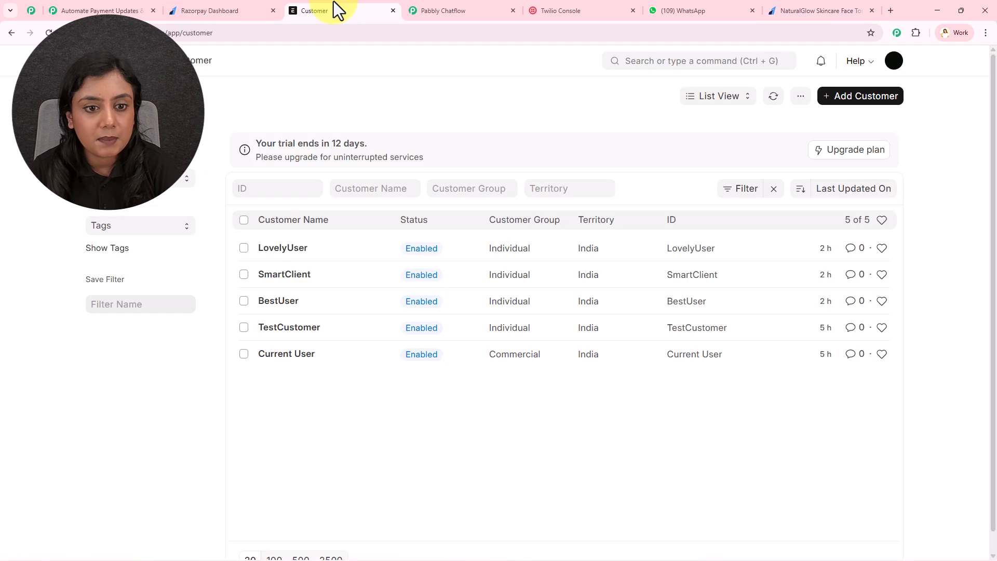
pyautogui.click(48, 33)
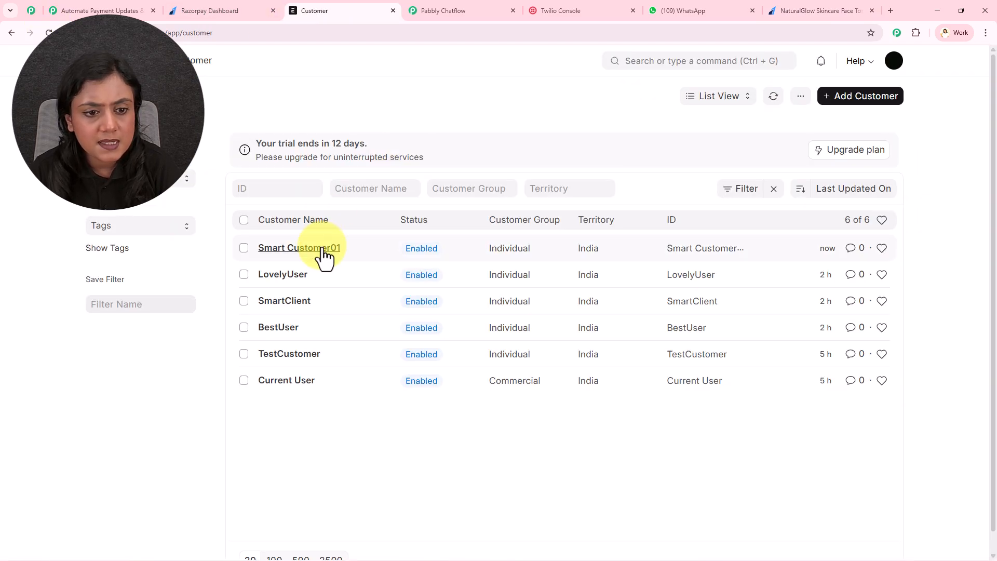
pyautogui.click(323, 248)
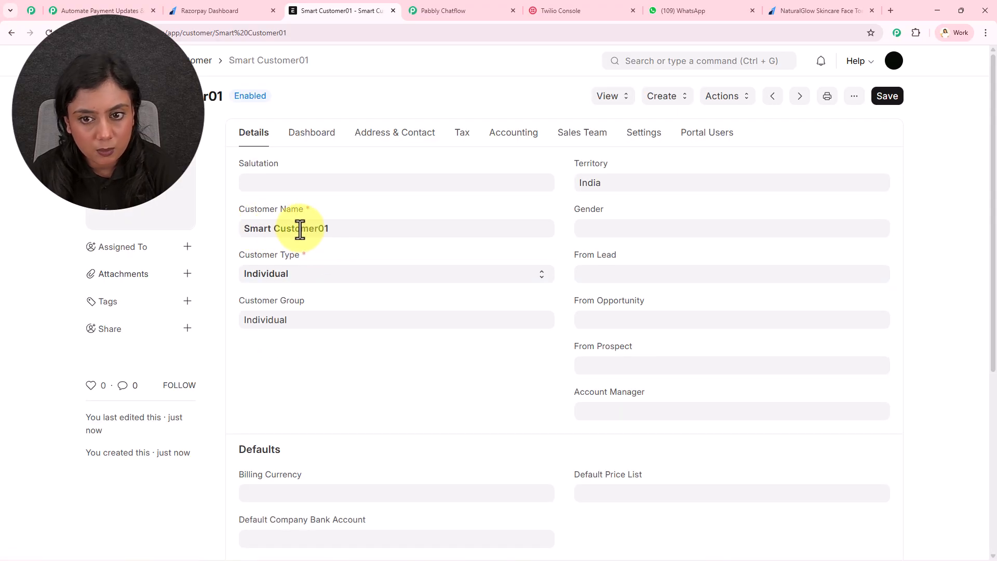
pyautogui.click(413, 146)
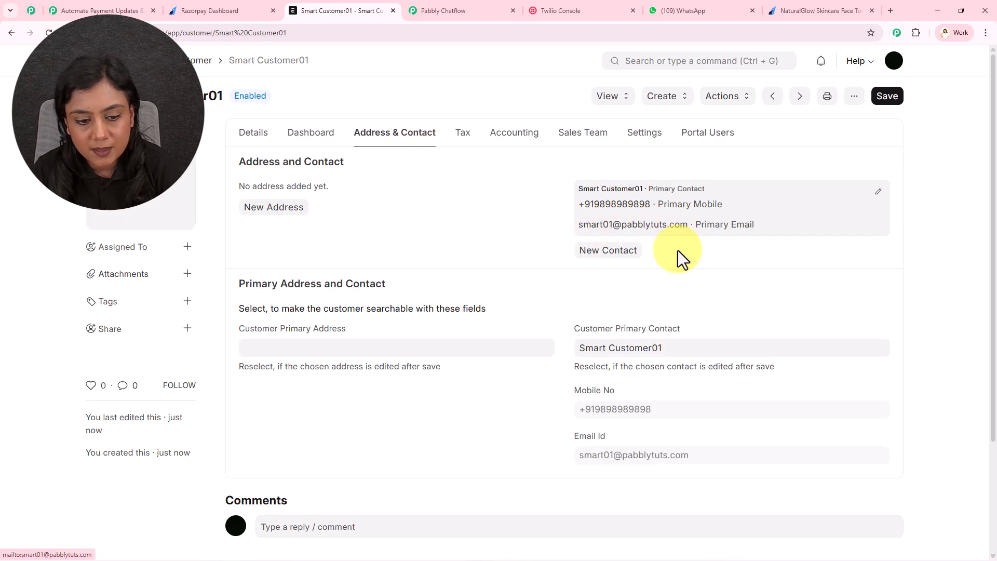
pyautogui.scroll(-2, 678, 250)
pyautogui.scroll(2, 678, 260)
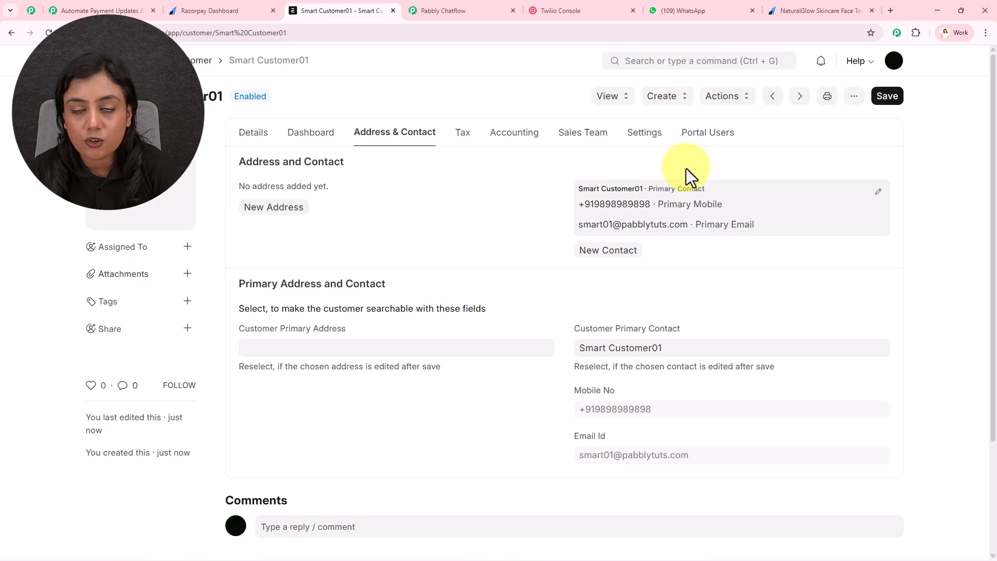
# Step: In the WhatsApp chat, highlight the greeting and payment-received lines of the template message
pyautogui.click(683, 10)
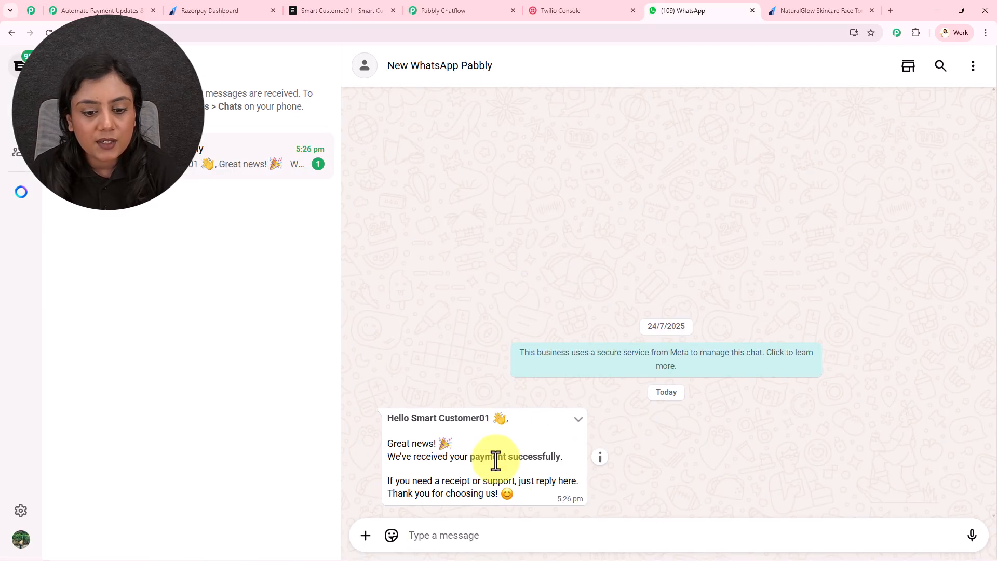
pyautogui.moveTo(386, 419); pyautogui.dragTo(516, 421)
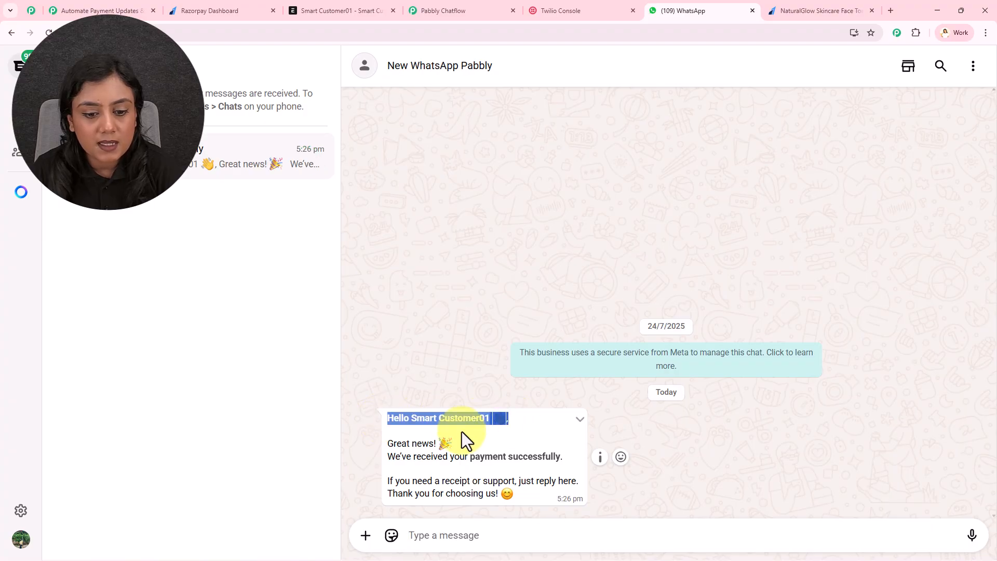
pyautogui.moveTo(395, 457); pyautogui.dragTo(558, 460)
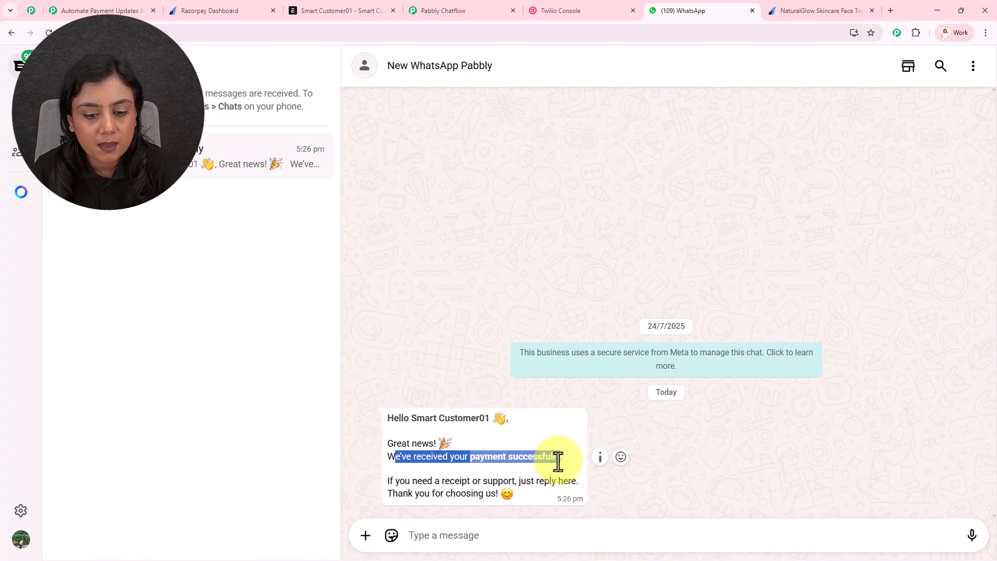
pyautogui.click(557, 461)
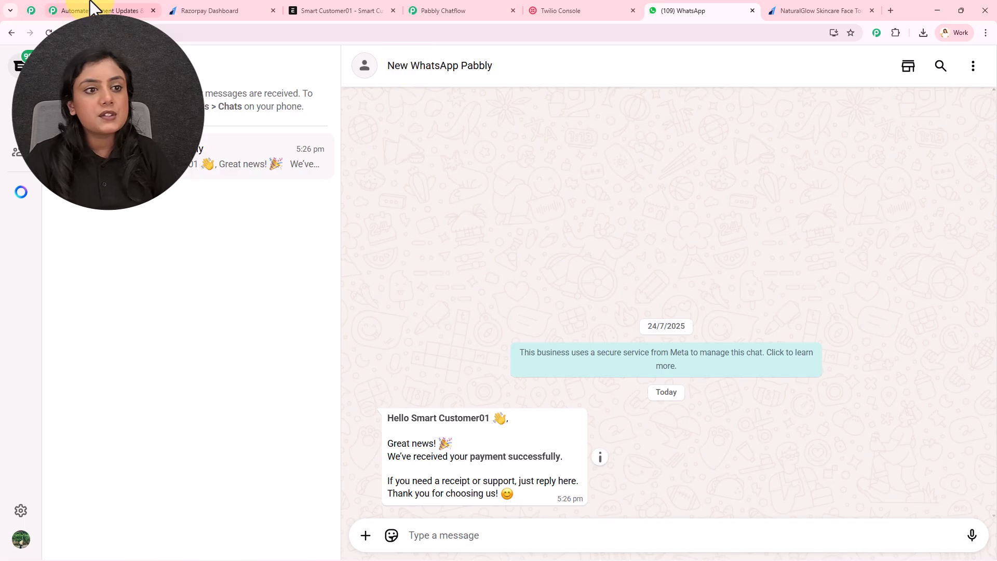
# Step: Return to the browser showing the Razorpay Face Toner payment page
pyautogui.click(97, 9)
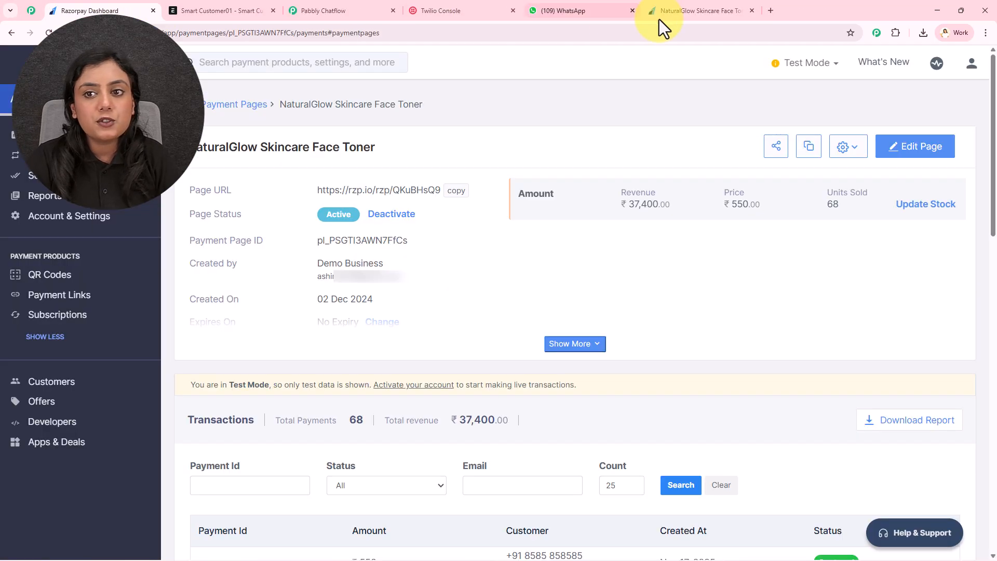
pyautogui.click(752, 11)
pyautogui.click(666, 14)
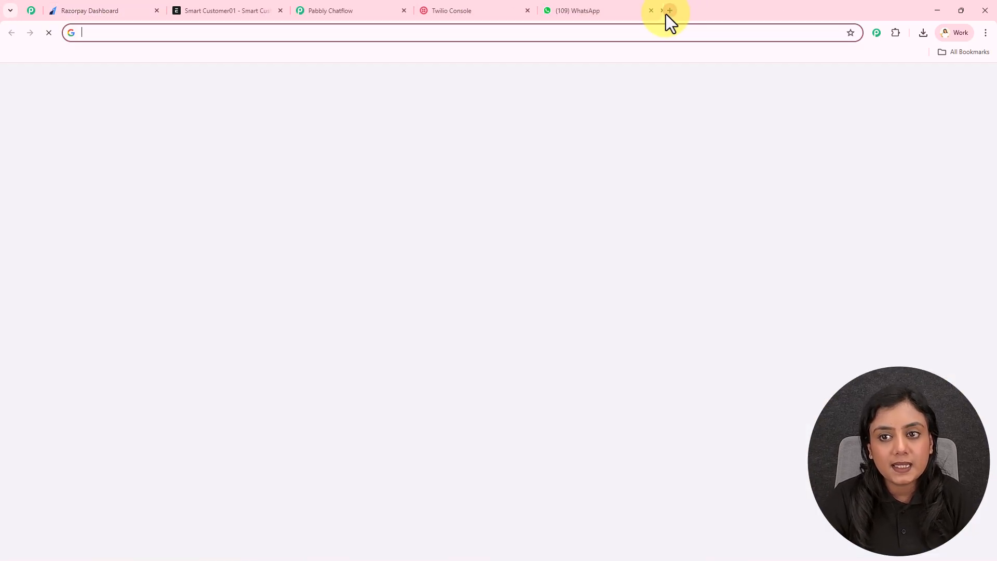
pyautogui.write('www.pabb')
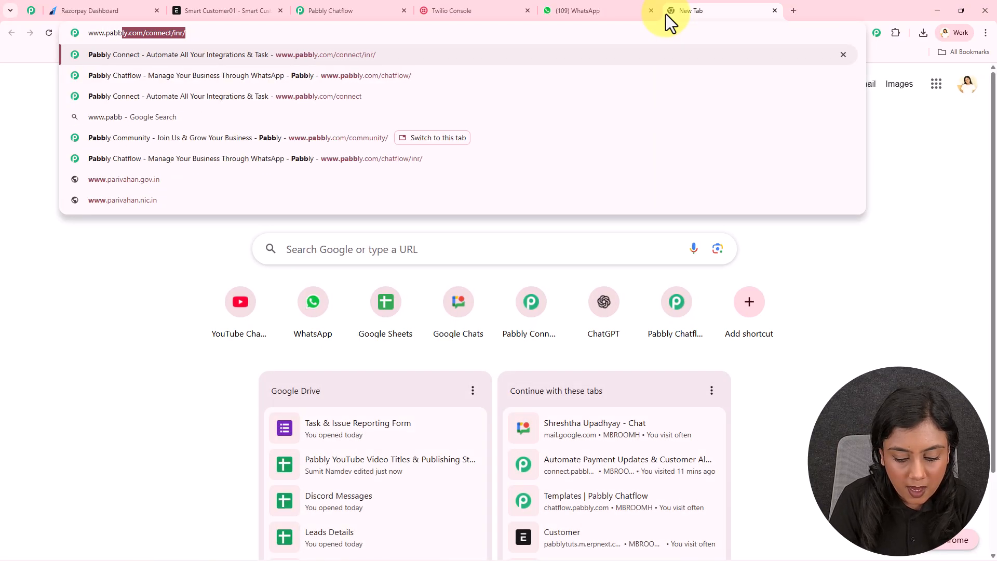
pyautogui.write('ly.com/')
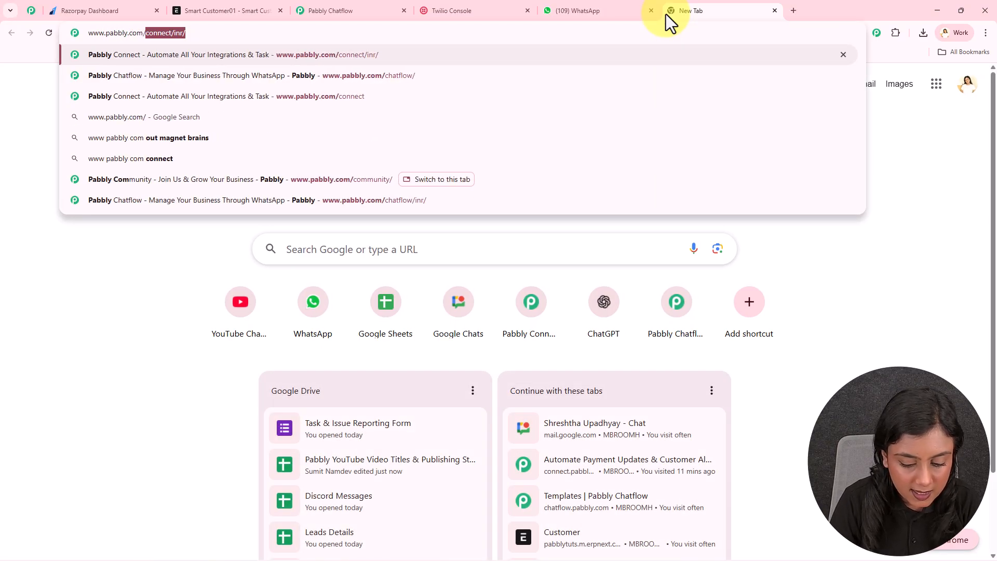
pyautogui.write('connect')
pyautogui.press('Return')
pyautogui.moveTo(693, 8); pyautogui.dragTo(95, 16)
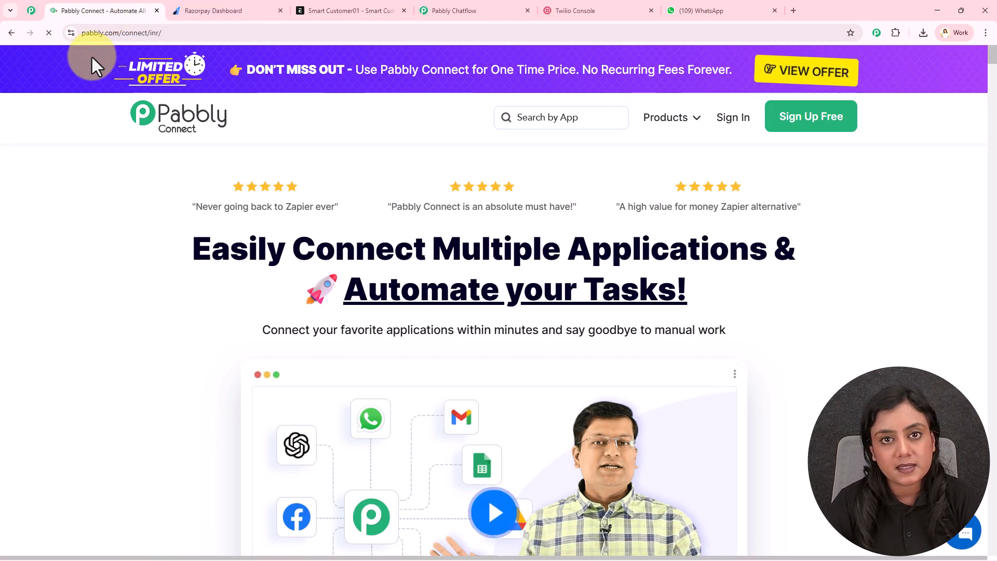
pyautogui.moveTo(409, 349); pyautogui.dragTo(67, 15)
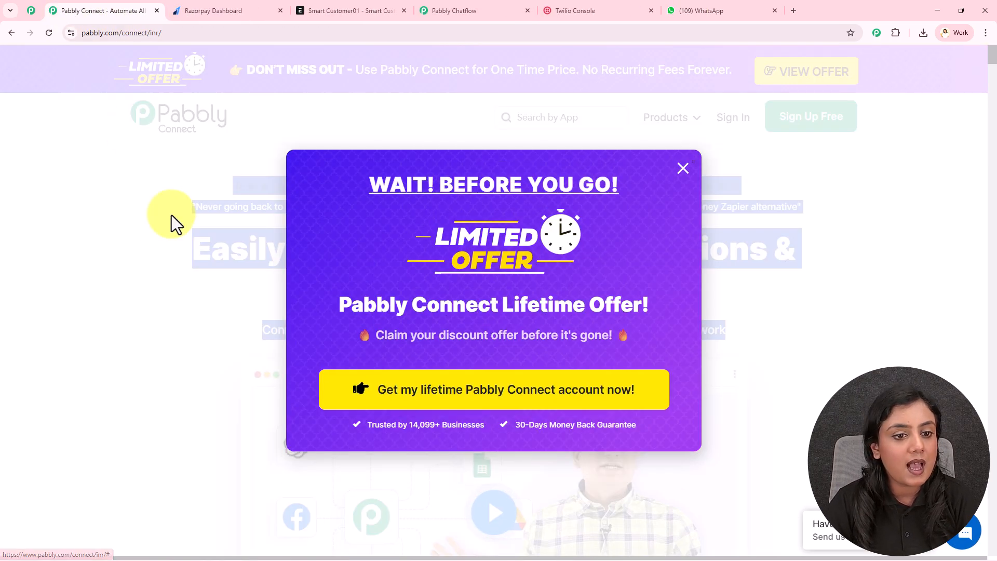
pyautogui.click(171, 214)
# Step: Browse the Pabbly community page, then return to the Connect page and sign in
pyautogui.click(38, 12)
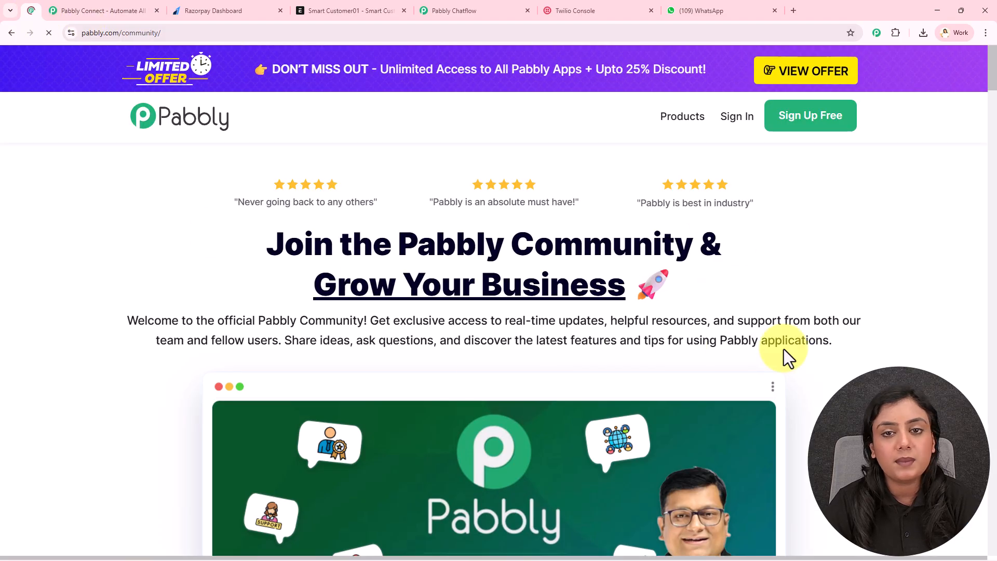
pyautogui.middleClick(937, 182)
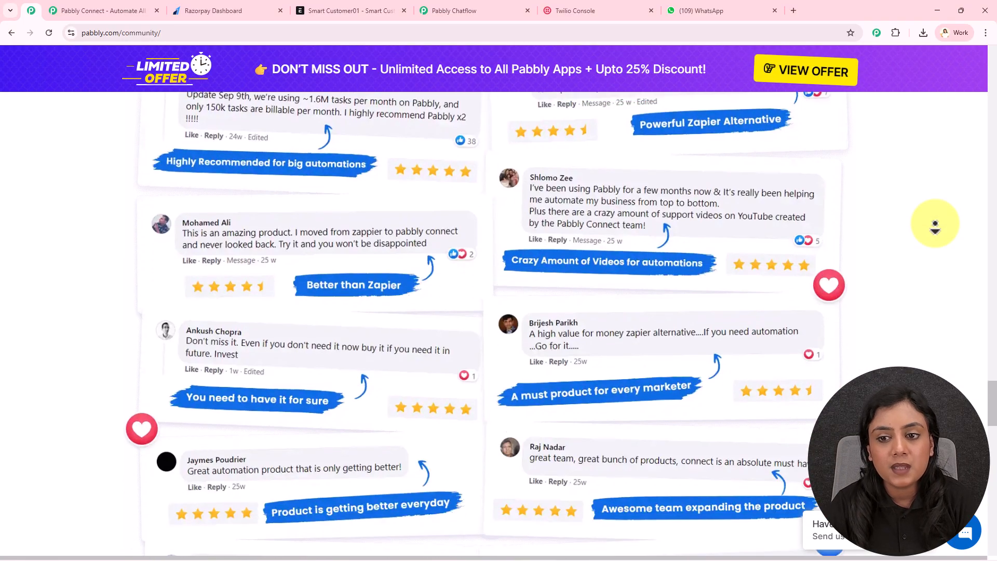
pyautogui.middleClick(935, 224)
pyautogui.click(89, 11)
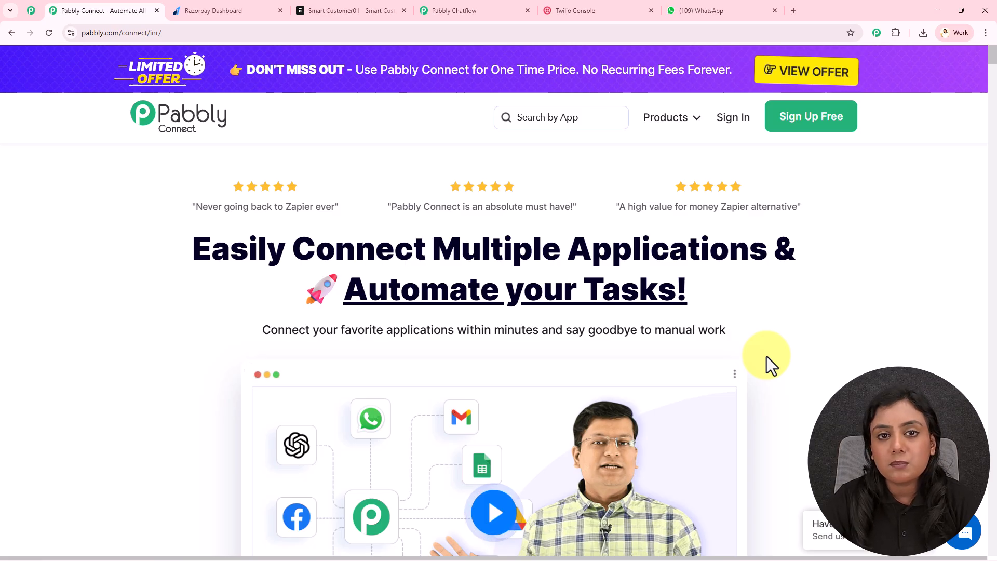
pyautogui.click(830, 127)
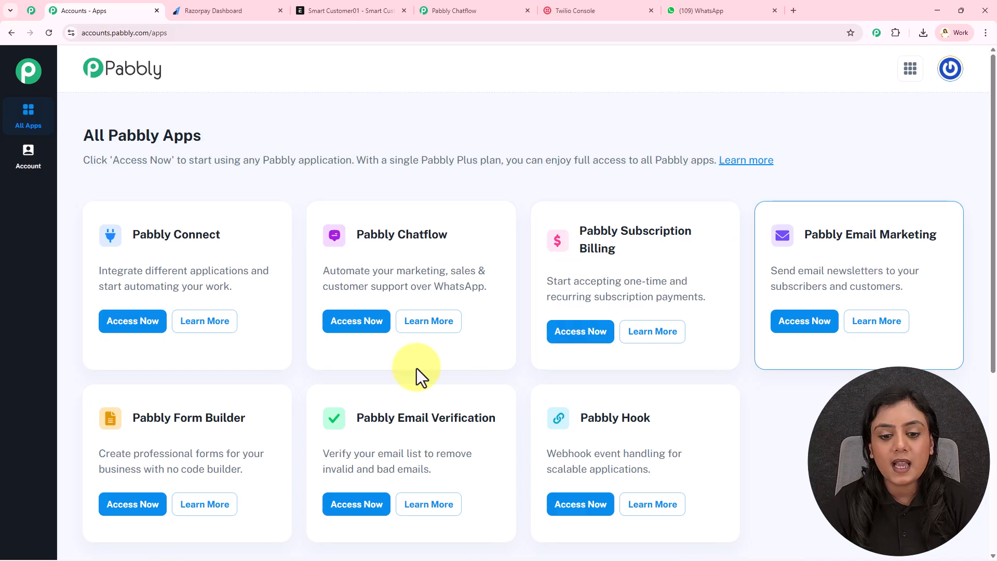
# Step: Launch Pabbly Connect from the apps list and start creating a new workflow
pyautogui.tripleClick(131, 235)
pyautogui.click(154, 315)
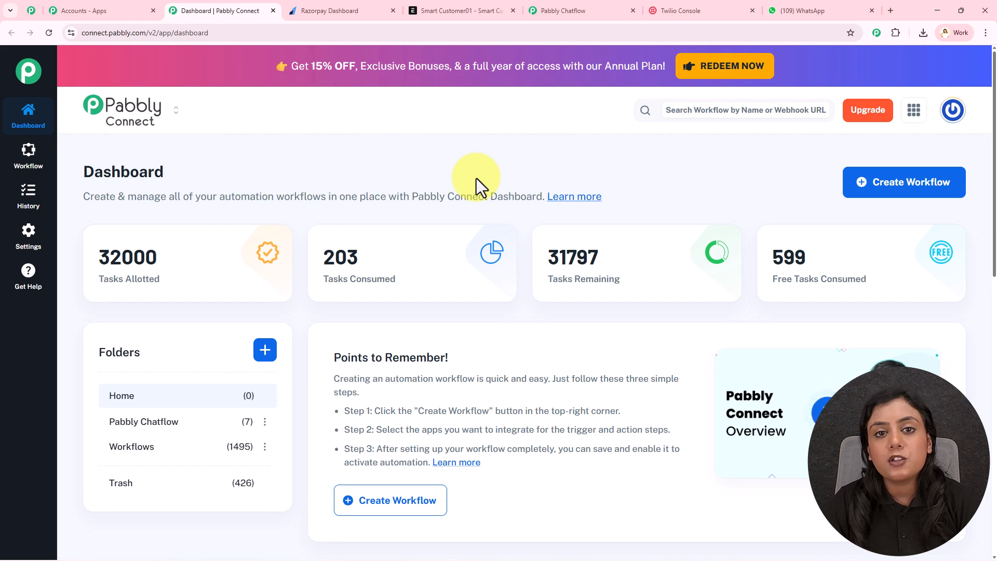
pyautogui.click(902, 197)
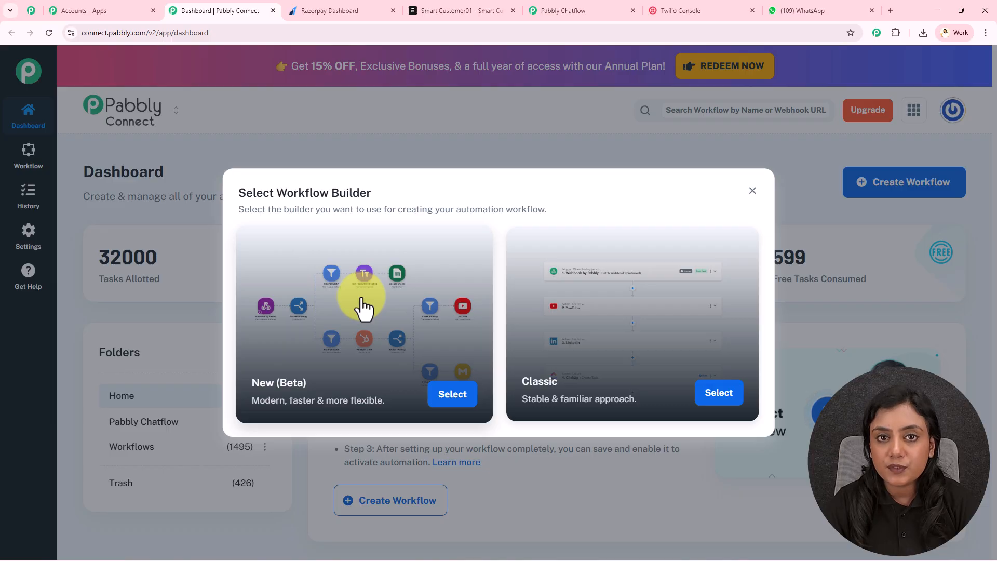
# Step: Create a New (Beta) workflow 'Automate Payment Updates & Customer Alerts in ERPNext' in the Workflows folder
pyautogui.click(454, 397)
pyautogui.tripleClick(445, 270)
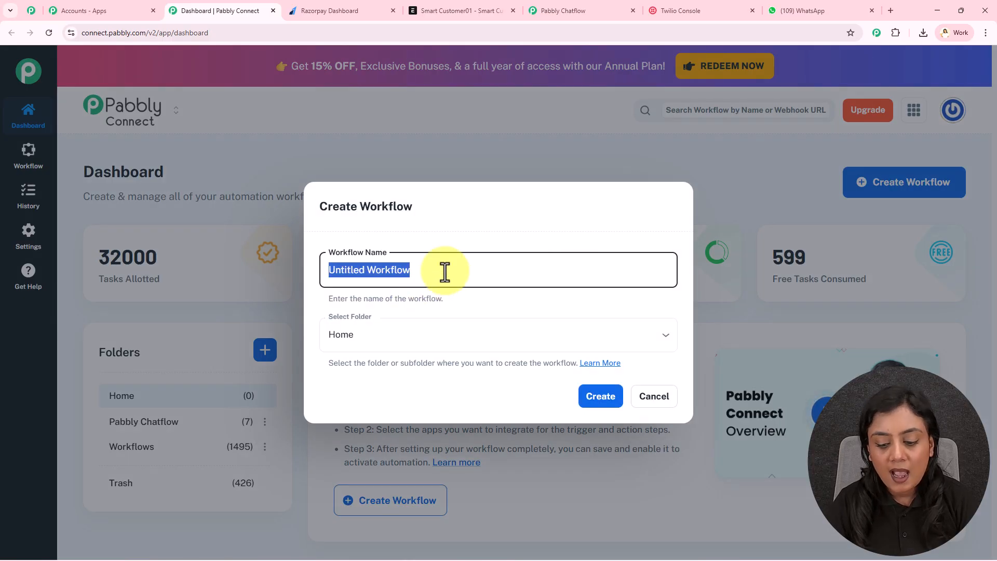
pyautogui.press('BackSpace')
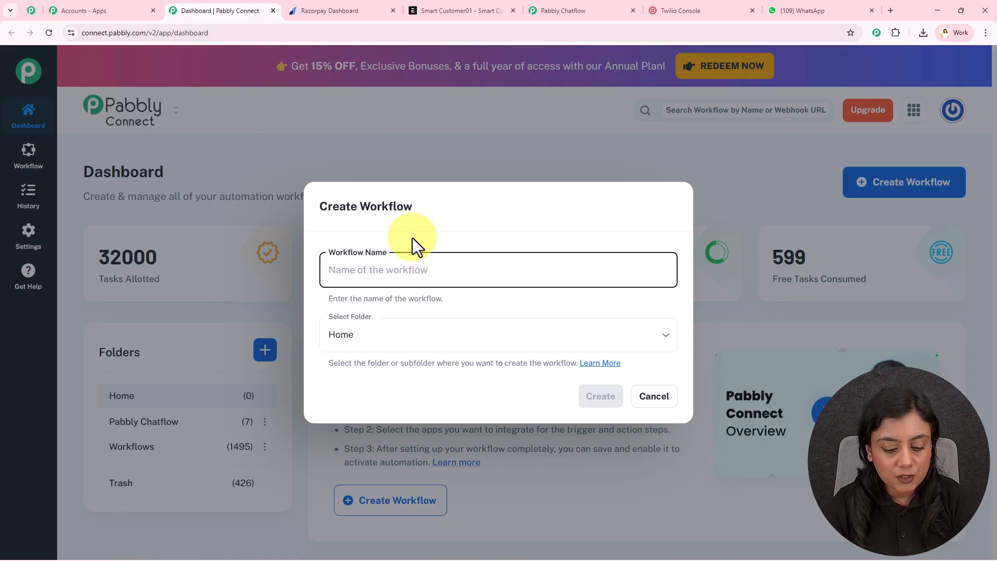
pyautogui.write('Automate Payment Updates & Customer Alerts in ERPNext')
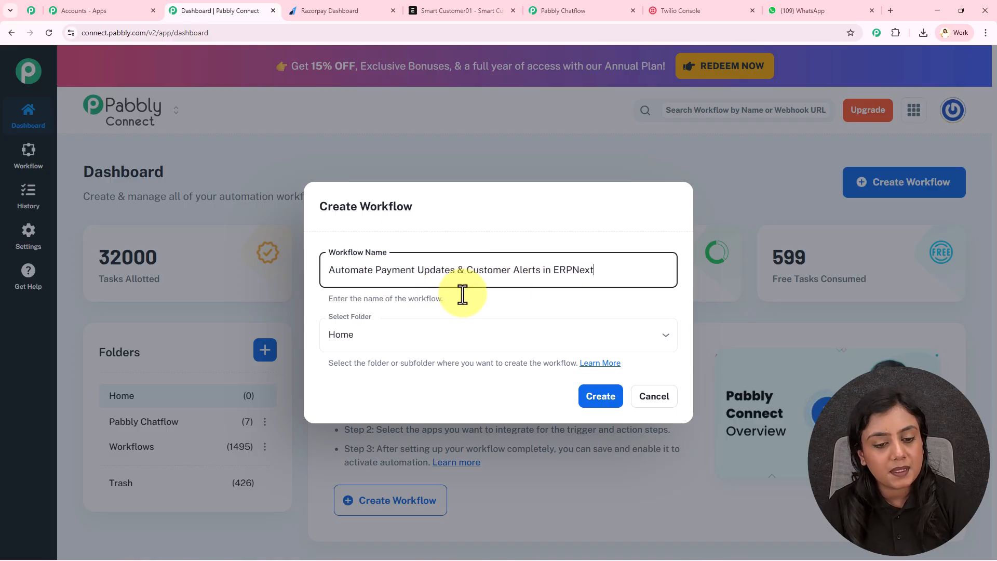
pyautogui.click(445, 337)
pyautogui.click(417, 414)
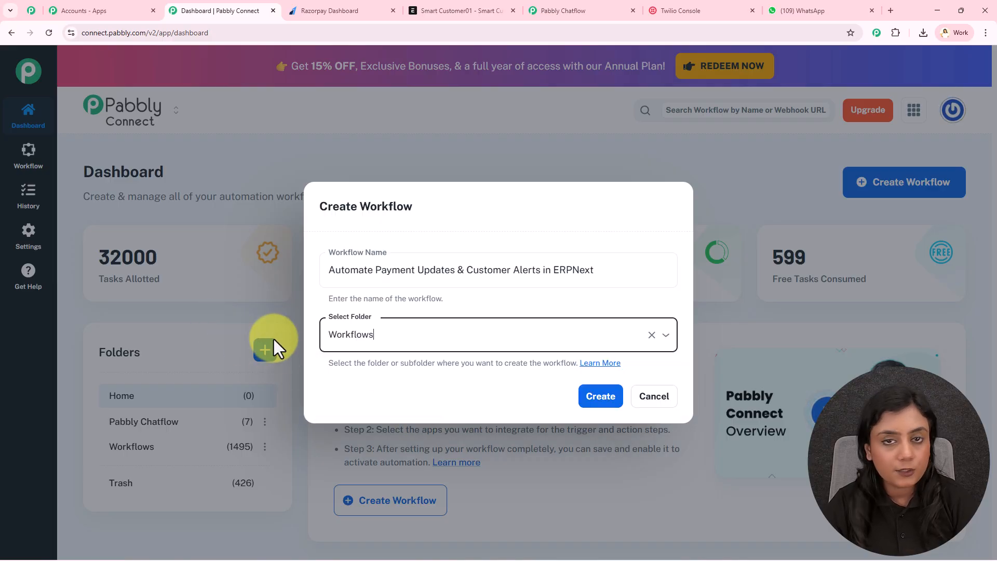
pyautogui.click(612, 403)
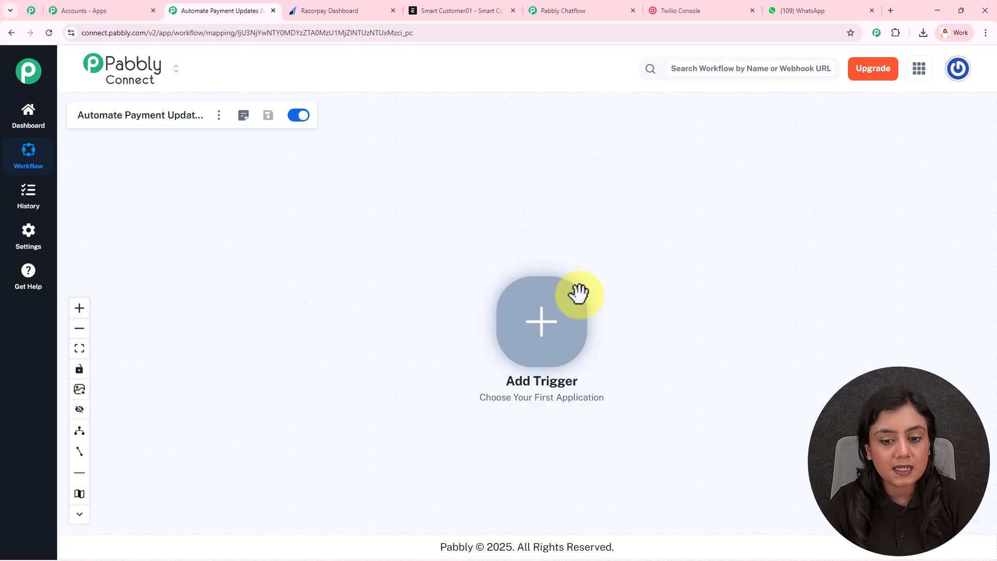
# Step: Choose Razorpay as the workflow's trigger app
pyautogui.scroll(2, 542, 346)
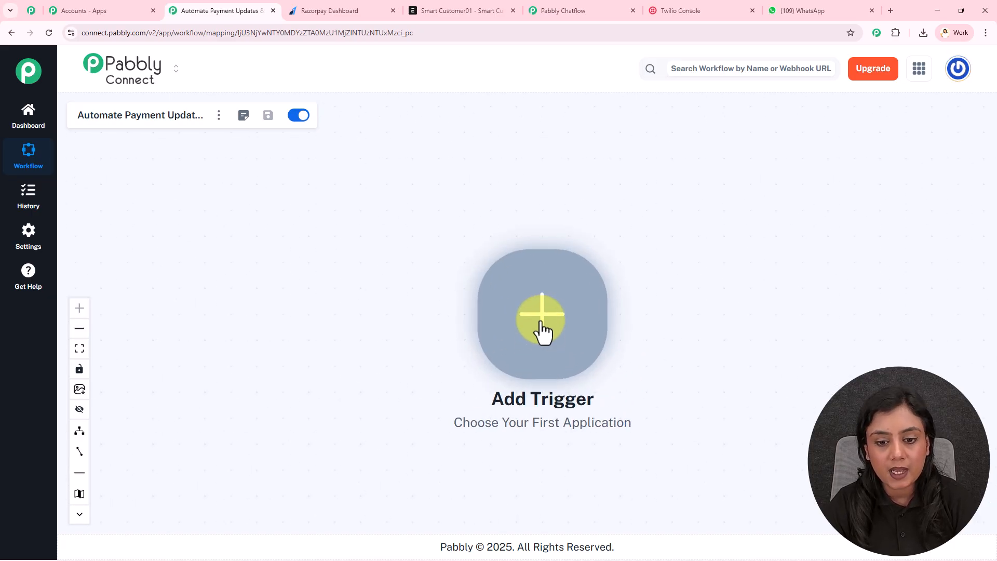
pyautogui.click(543, 317)
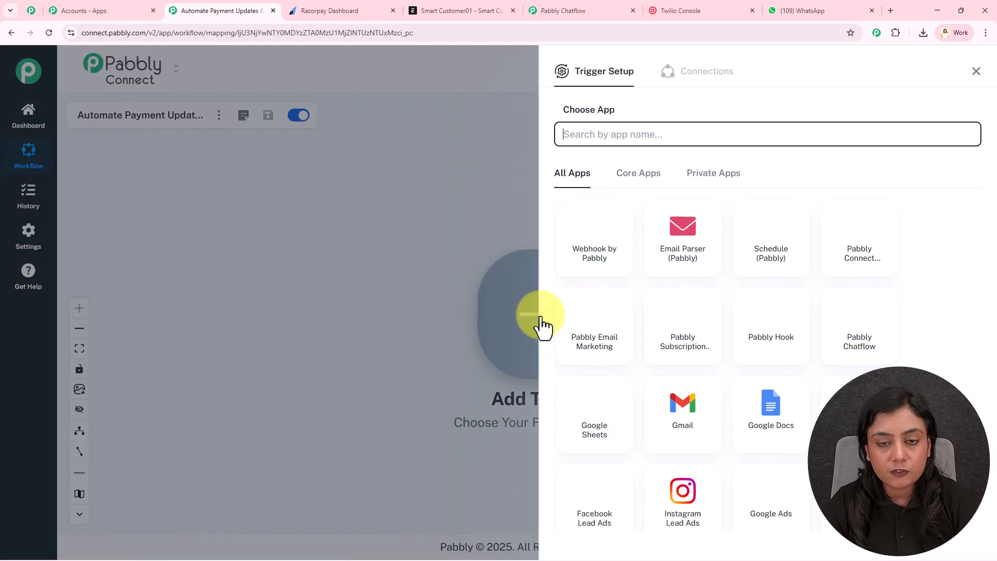
pyautogui.write('Raz')
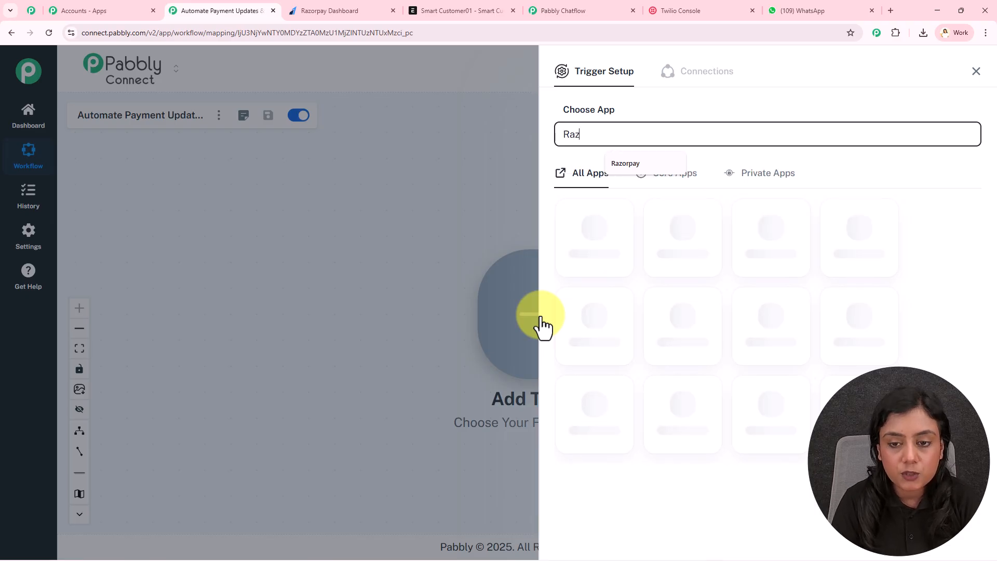
pyautogui.click(705, 253)
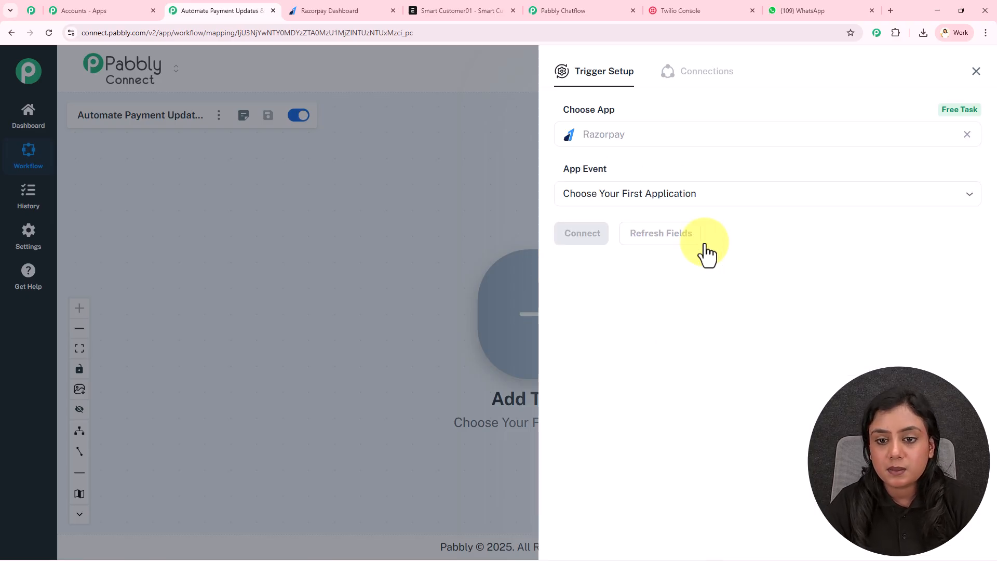
pyautogui.click(364, 10)
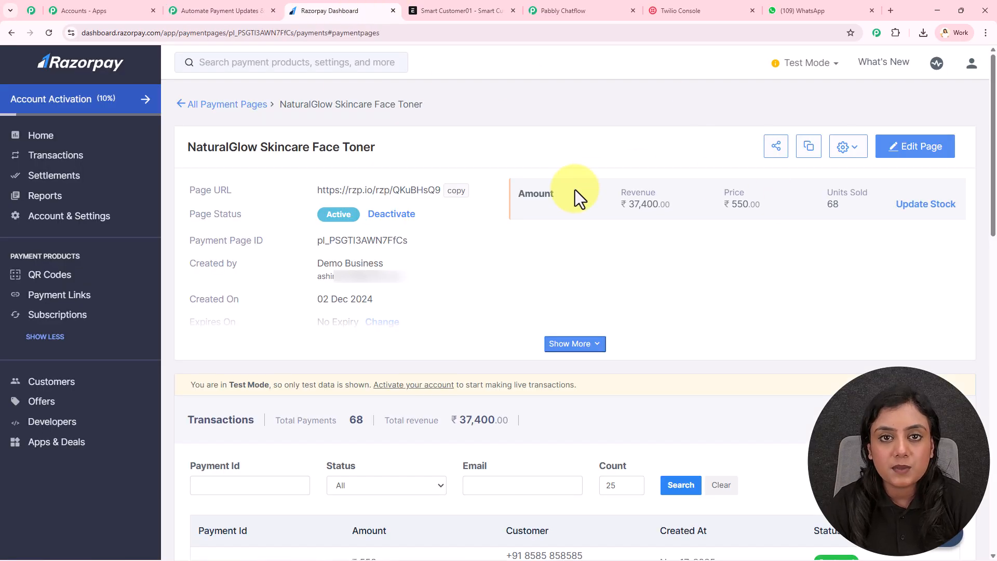
pyautogui.click(228, 10)
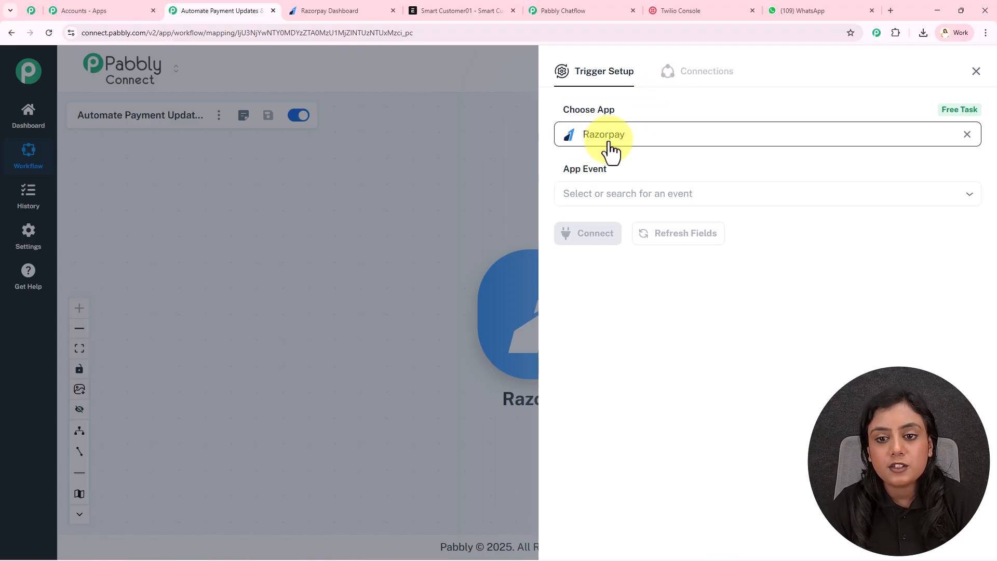
# Step: Set the trigger event to Payment Captured, connect it and copy the webhook URL
pyautogui.click(619, 187)
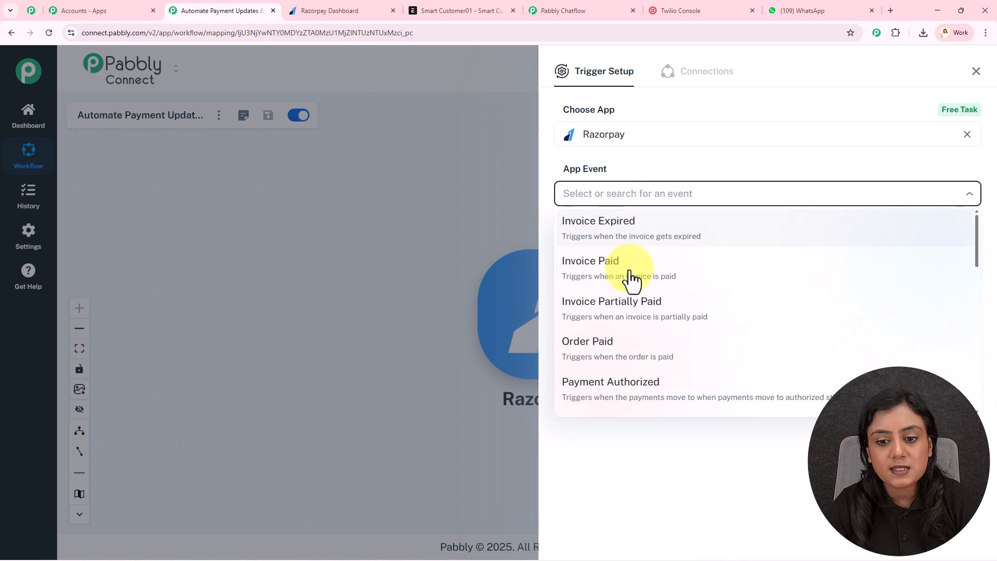
pyautogui.scroll(-2, 679, 363)
pyautogui.click(682, 371)
pyautogui.click(604, 240)
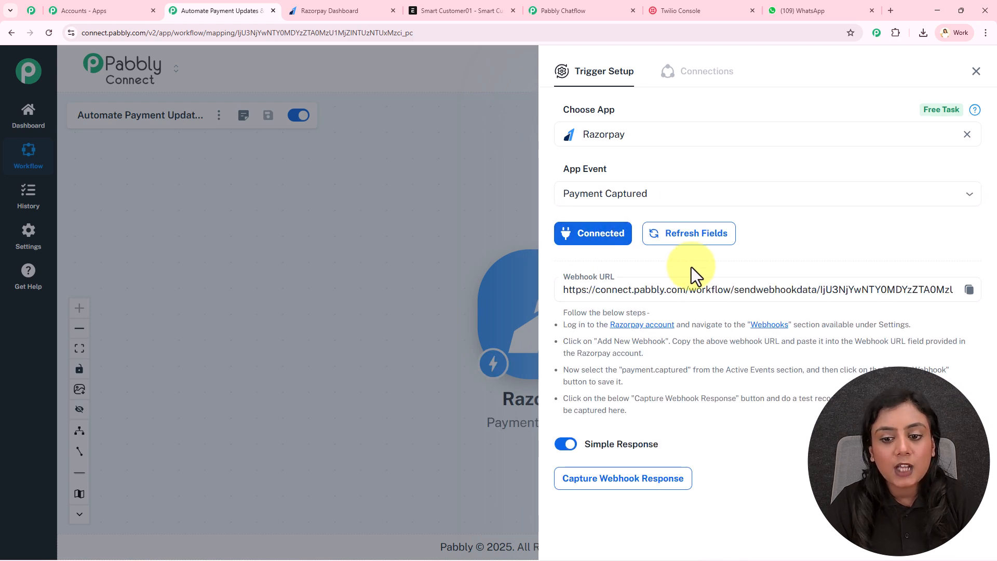
pyautogui.click(969, 290)
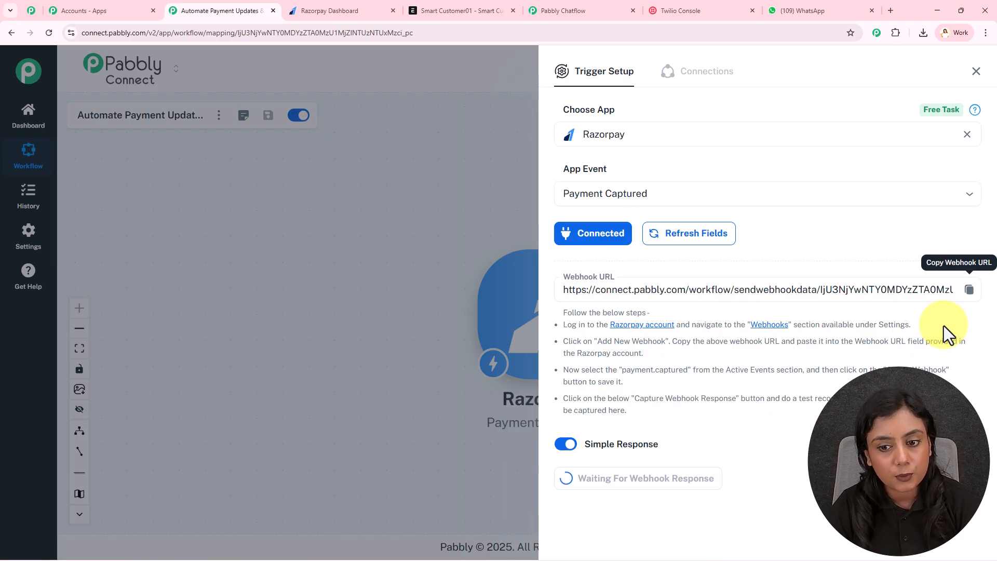
pyautogui.moveTo(563, 312); pyautogui.dragTo(671, 410)
pyautogui.click(671, 410)
# Step: Create a Razorpay webhook that sends payment.captured events to the copied Pabbly Connect URL
pyautogui.click(370, 7)
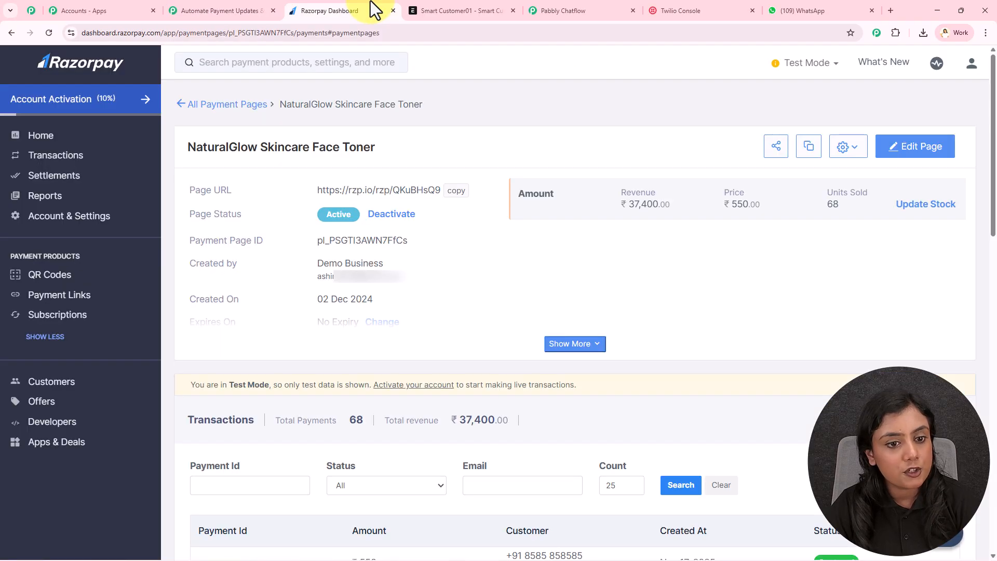
pyautogui.click(65, 218)
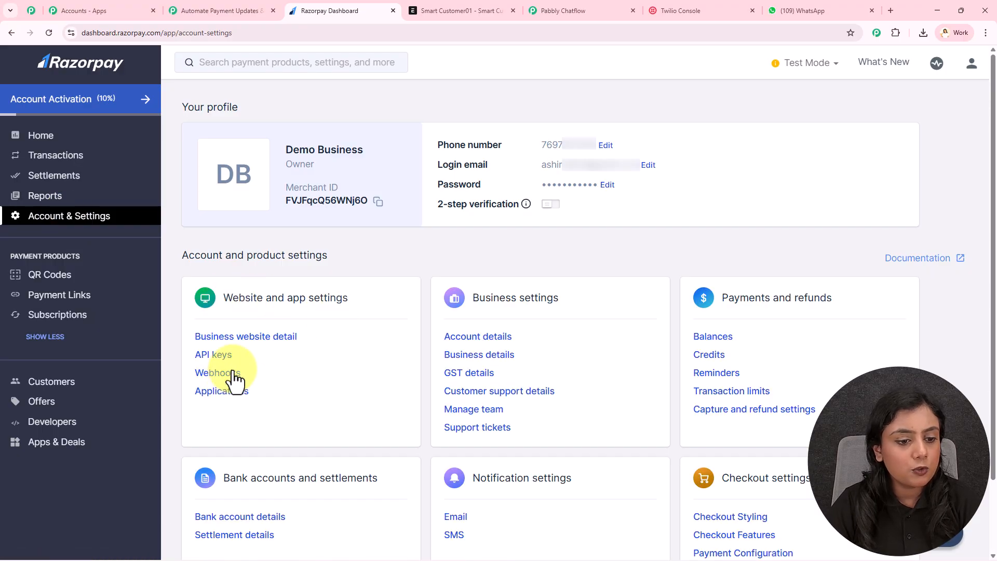
pyautogui.click(233, 372)
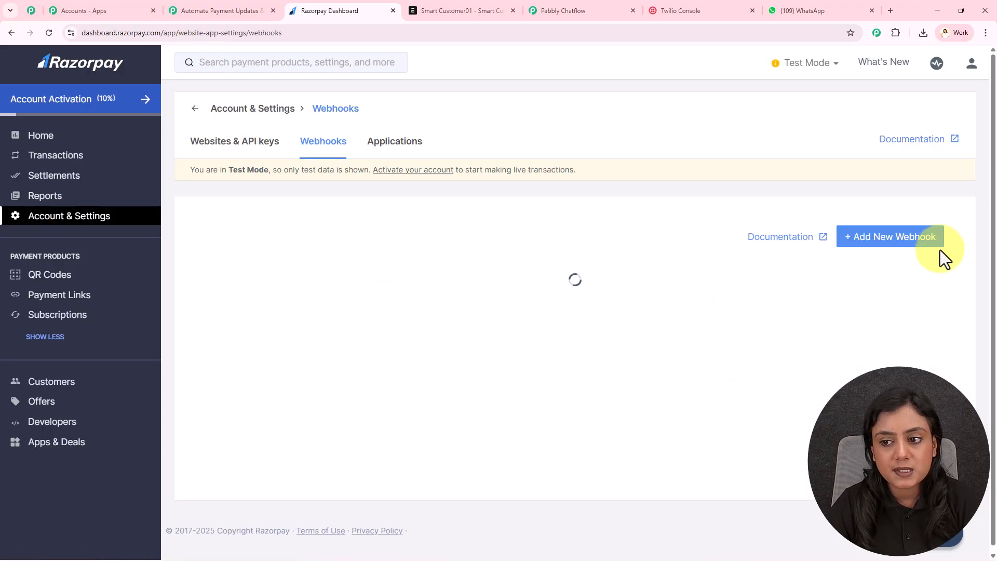
pyautogui.click(903, 236)
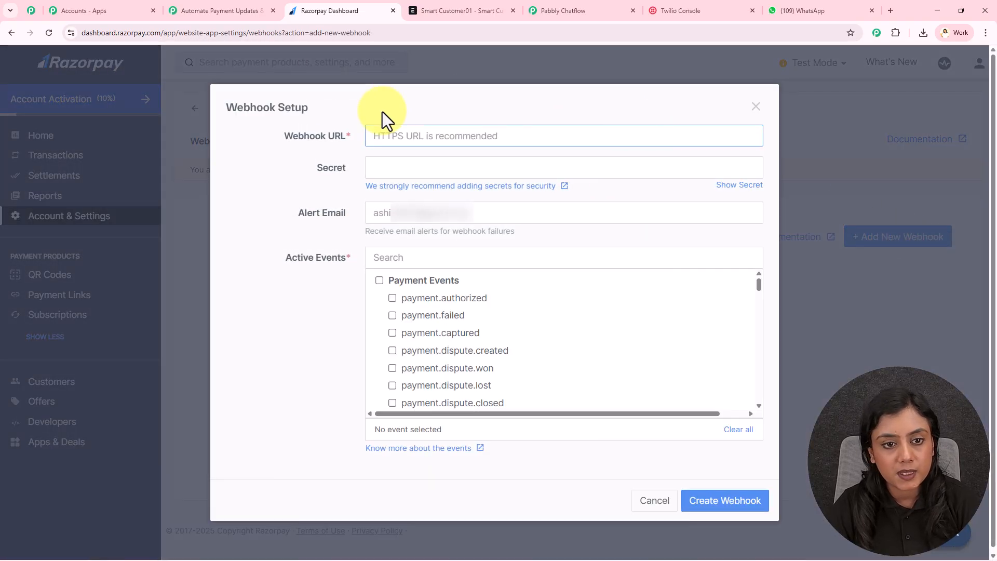
pyautogui.hotkey('ctrl', 'v')
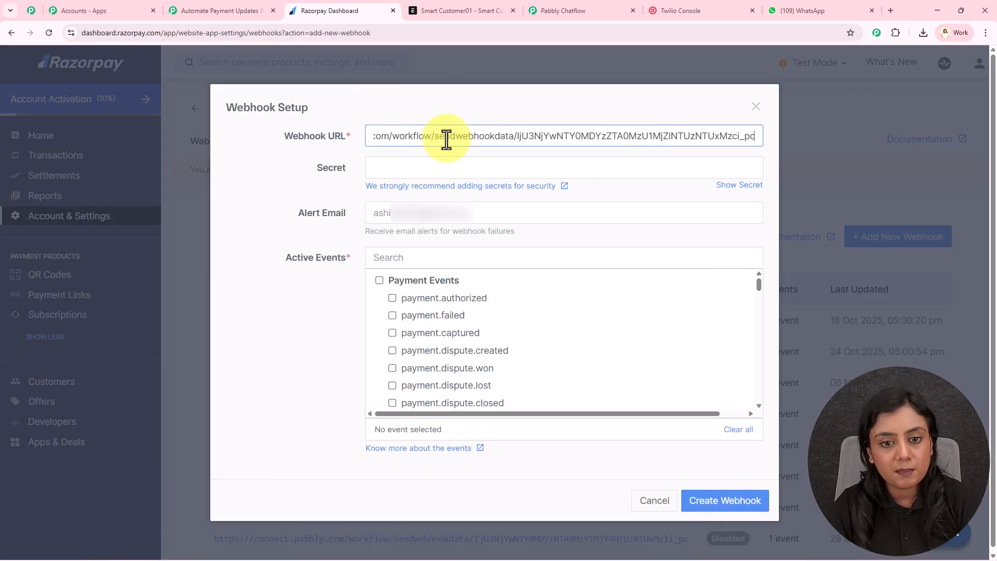
pyautogui.click(459, 120)
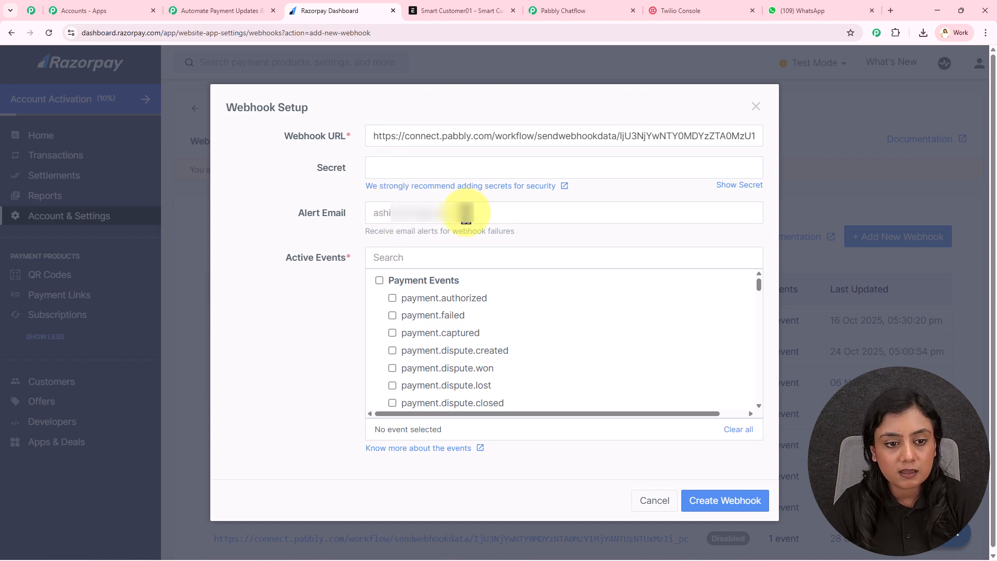
pyautogui.click(392, 334)
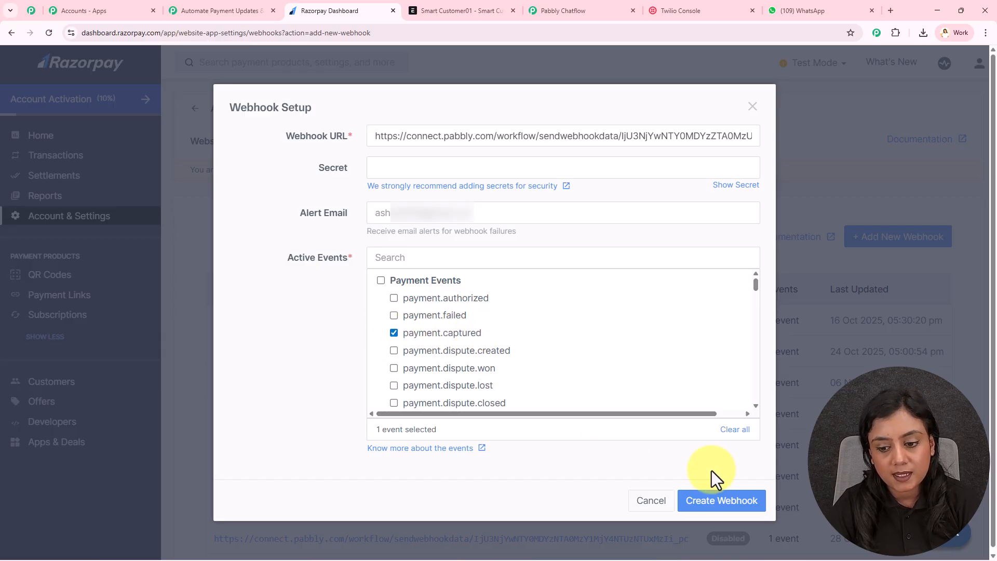
pyautogui.click(727, 500)
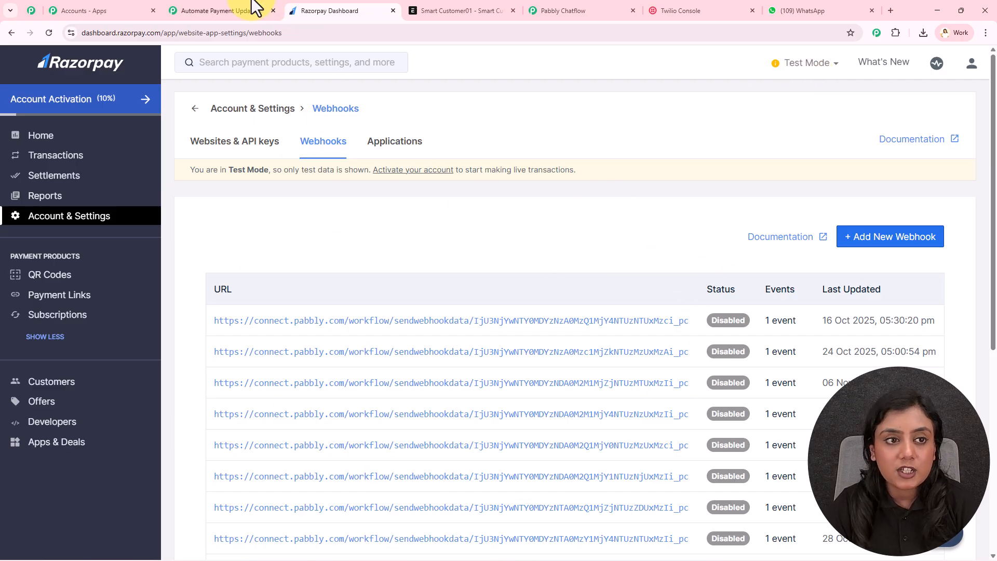
pyautogui.click(225, 7)
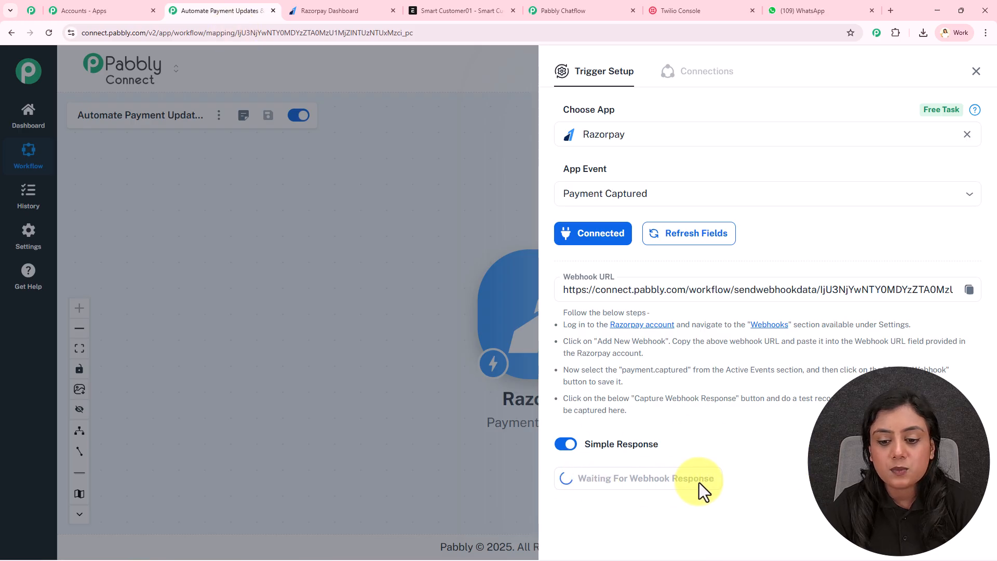
# Step: Open the NaturalGlow Skincare Face Toner page from Razorpay's Payment Pages list
pyautogui.click(372, 11)
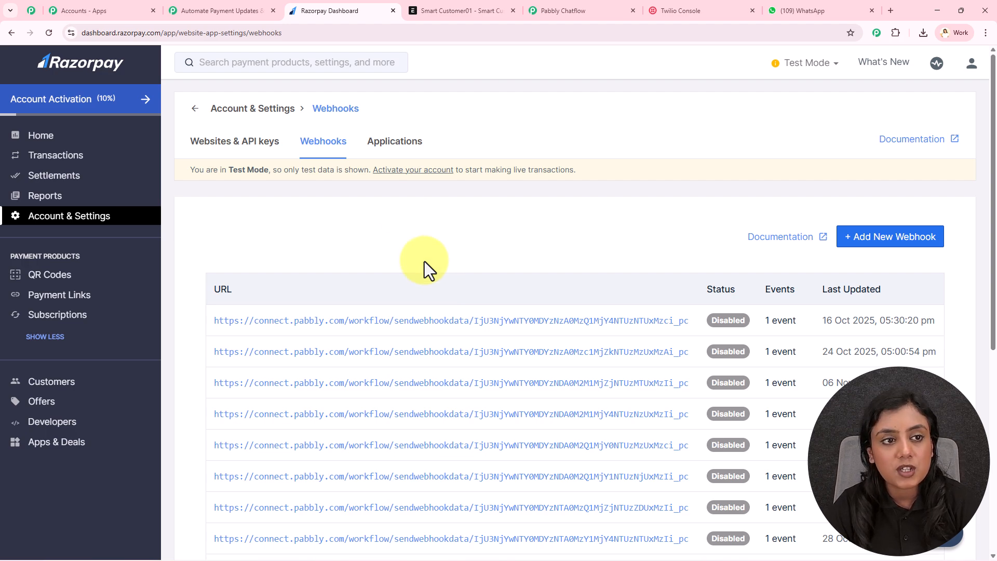
pyautogui.click(221, 10)
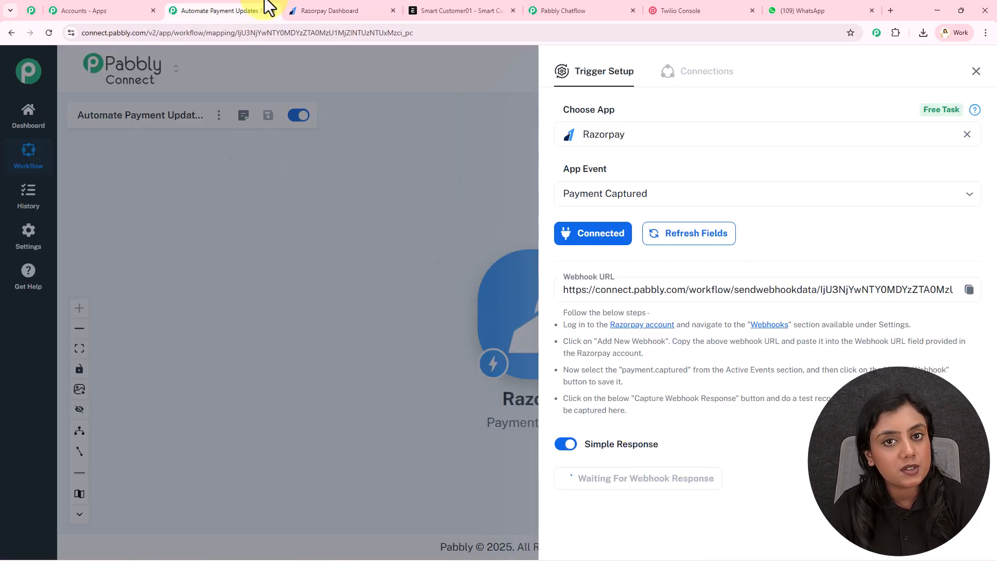
pyautogui.click(306, 10)
pyautogui.click(49, 339)
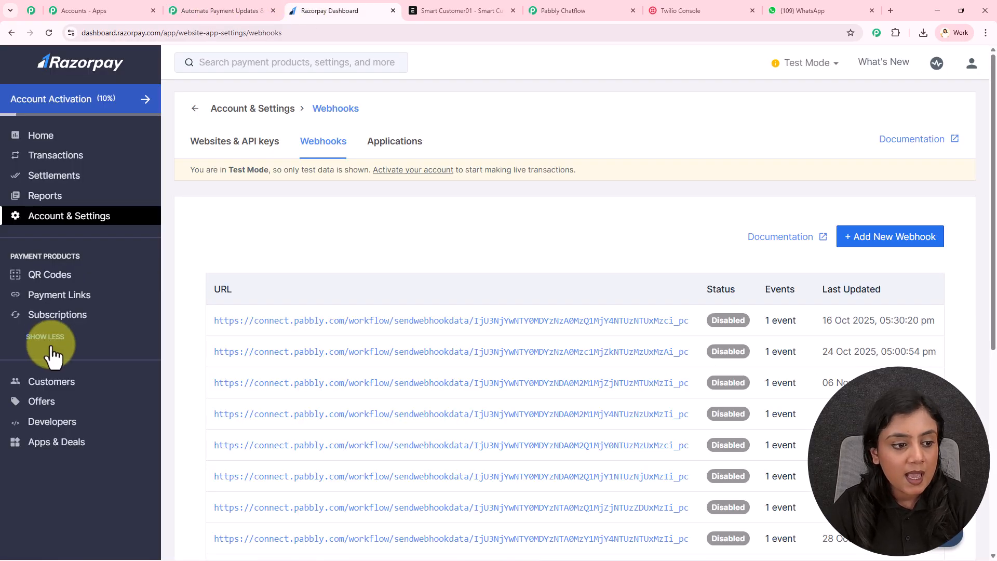
pyautogui.click(58, 357)
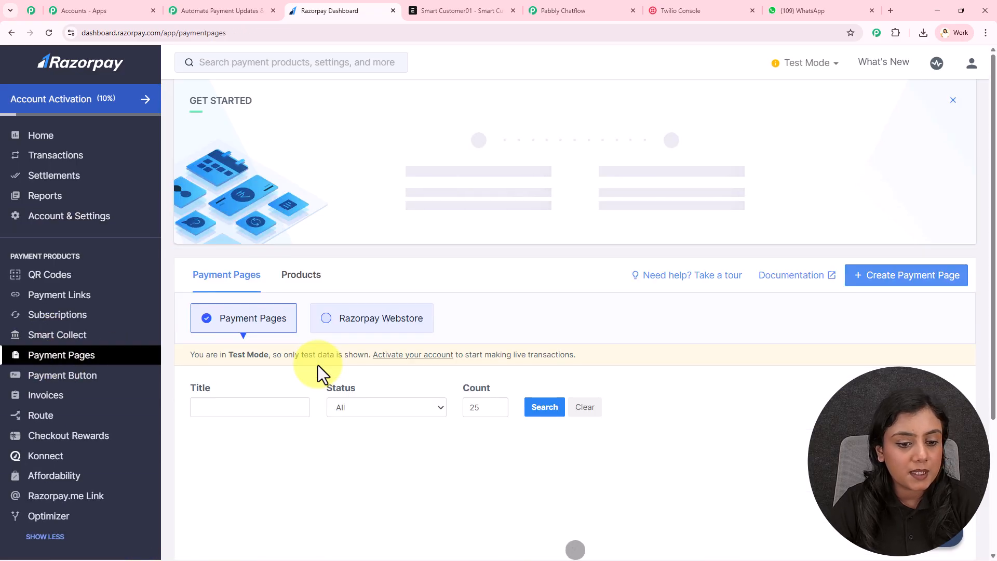
pyautogui.scroll(-10, 318, 365)
pyautogui.click(318, 371)
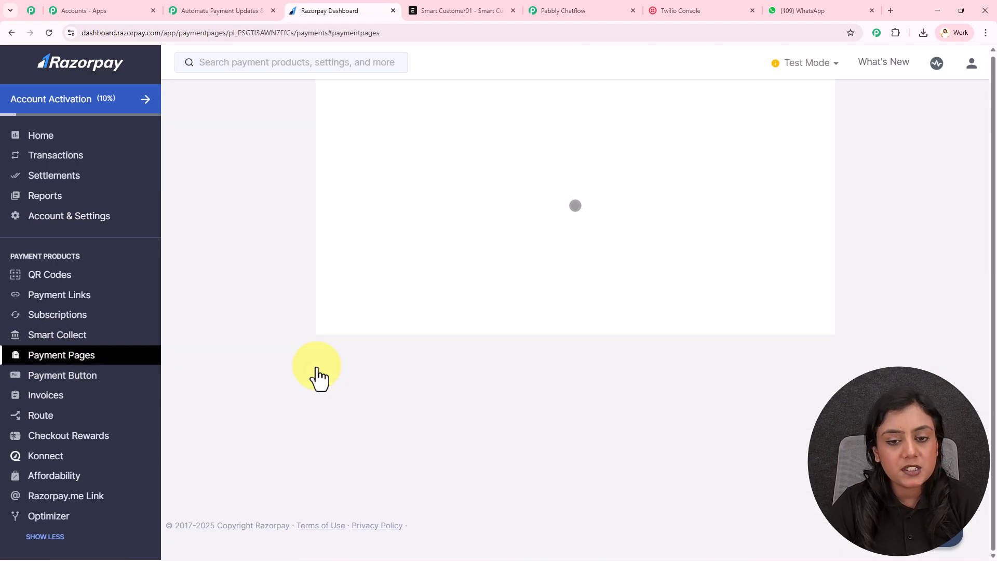
# Step: Copy the Face Toner page URL and load it in a new browser tab
pyautogui.scroll(2, 314, 366)
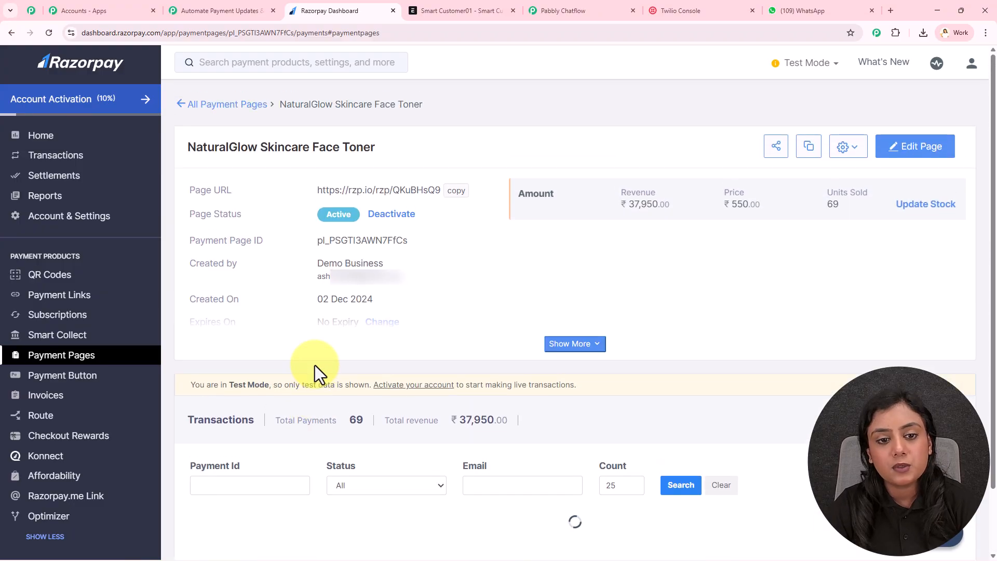
pyautogui.click(466, 196)
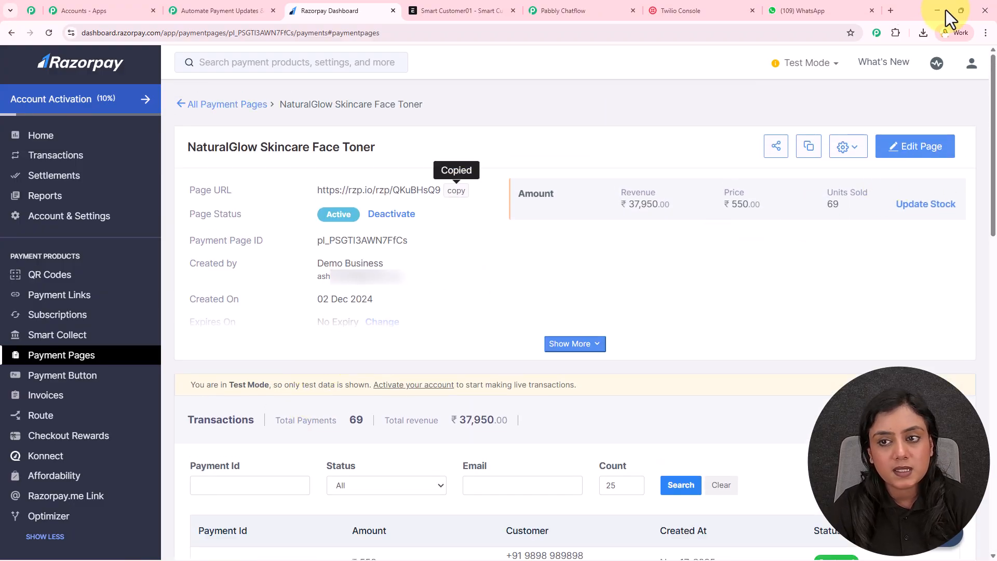
pyautogui.click(890, 12)
pyautogui.hotkey('ctrl', 'v')
pyautogui.press('Return')
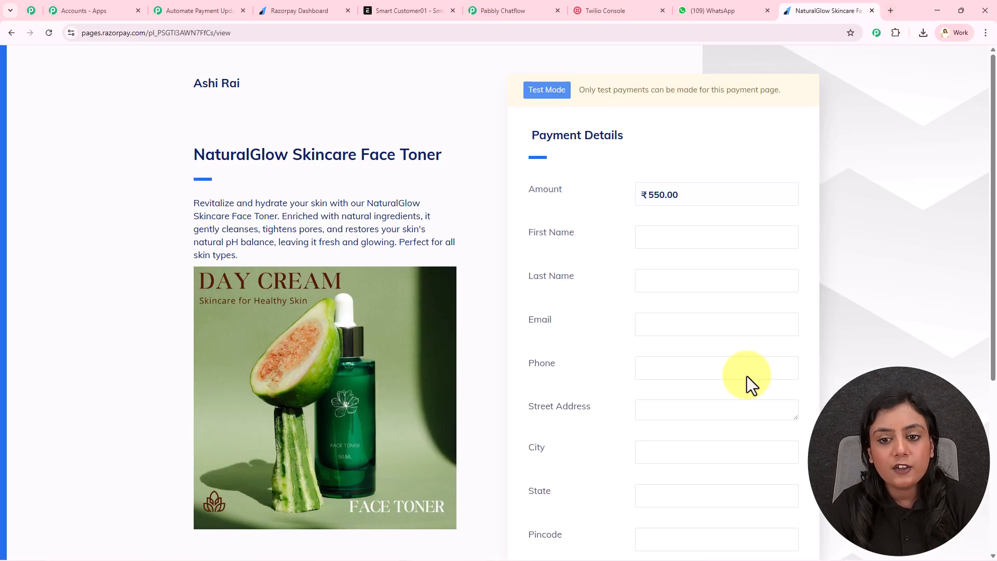
# Step: Fill in the test client's first name, last name, e-mail and phone number
pyautogui.scroll(-1, 514, 166)
pyautogui.click(681, 183)
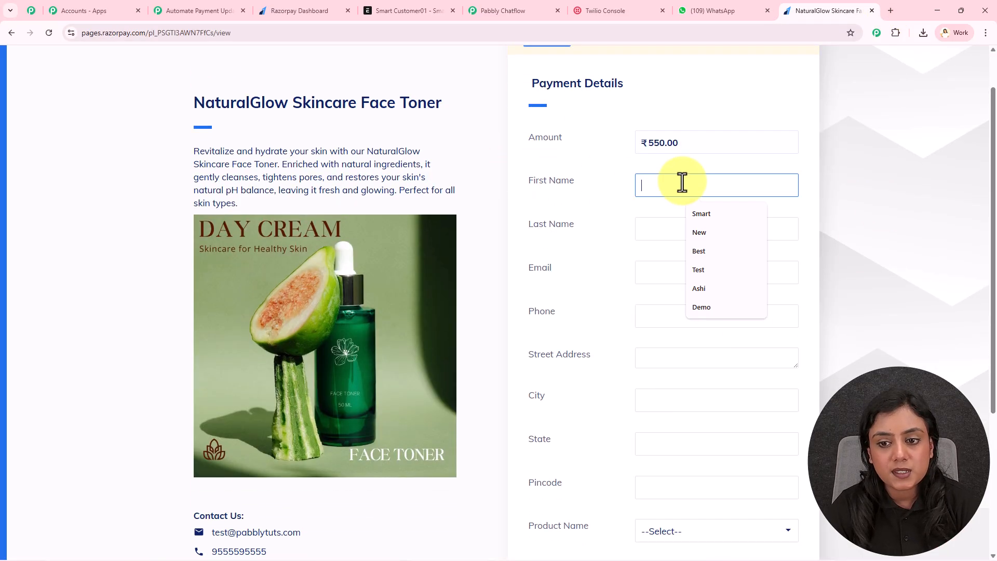
pyautogui.click(703, 269)
pyautogui.click(694, 232)
pyautogui.click(700, 256)
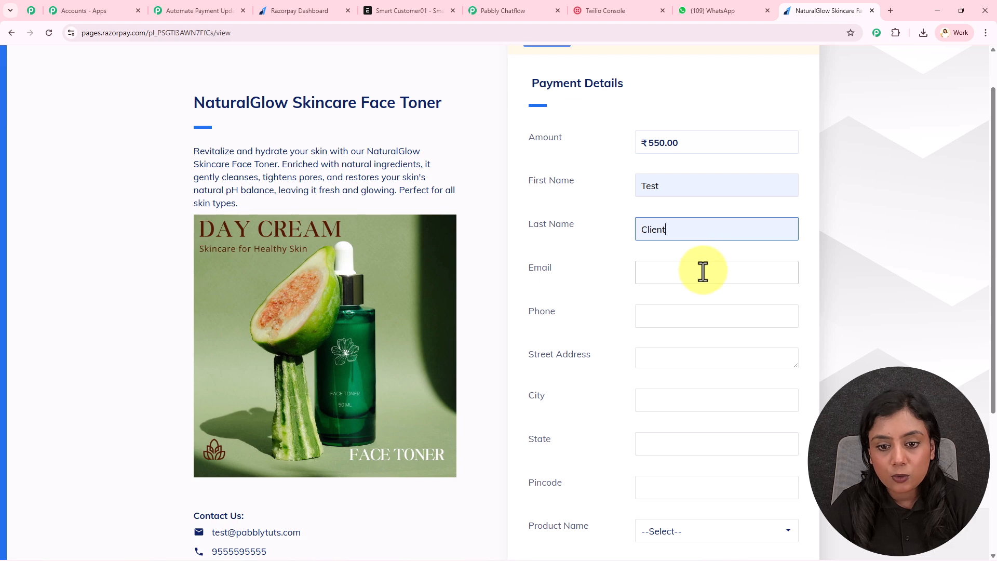
pyautogui.click(700, 266)
pyautogui.click(699, 304)
pyautogui.moveTo(679, 274); pyautogui.dragTo(658, 275)
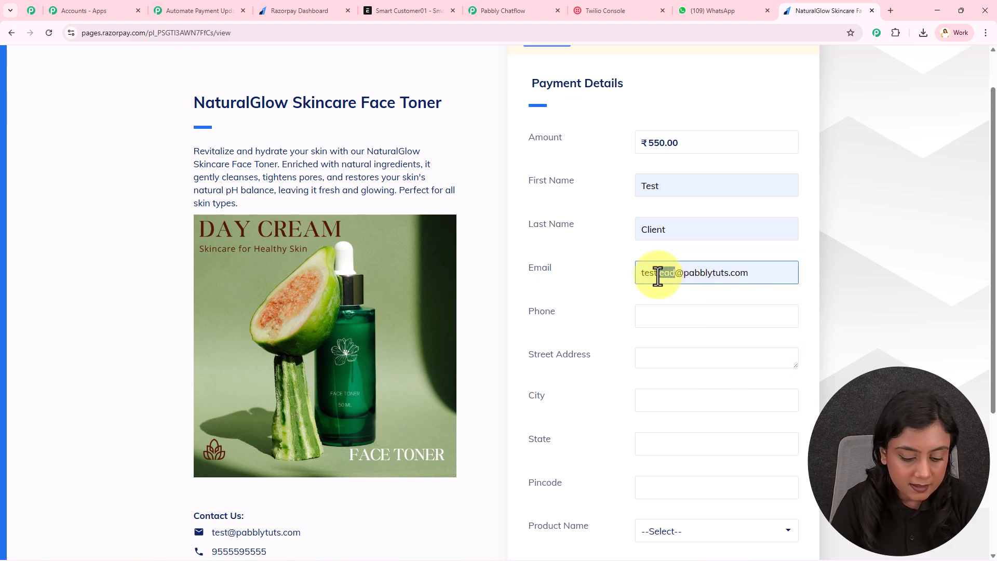
pyautogui.write('client')
pyautogui.click(718, 315)
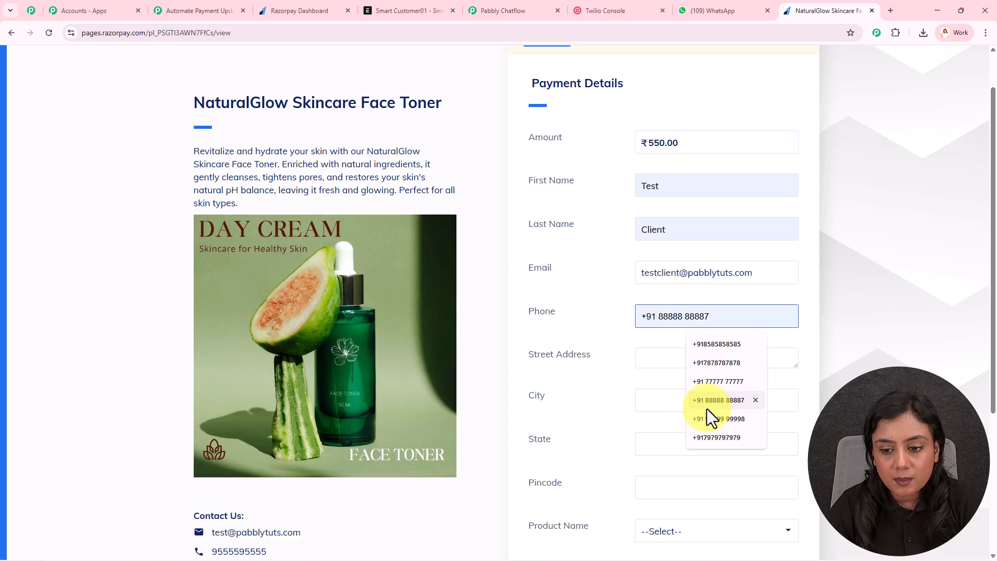
pyautogui.click(710, 437)
# Step: Enter the client's street address, then city, state and pincode from saved entries
pyautogui.click(675, 358)
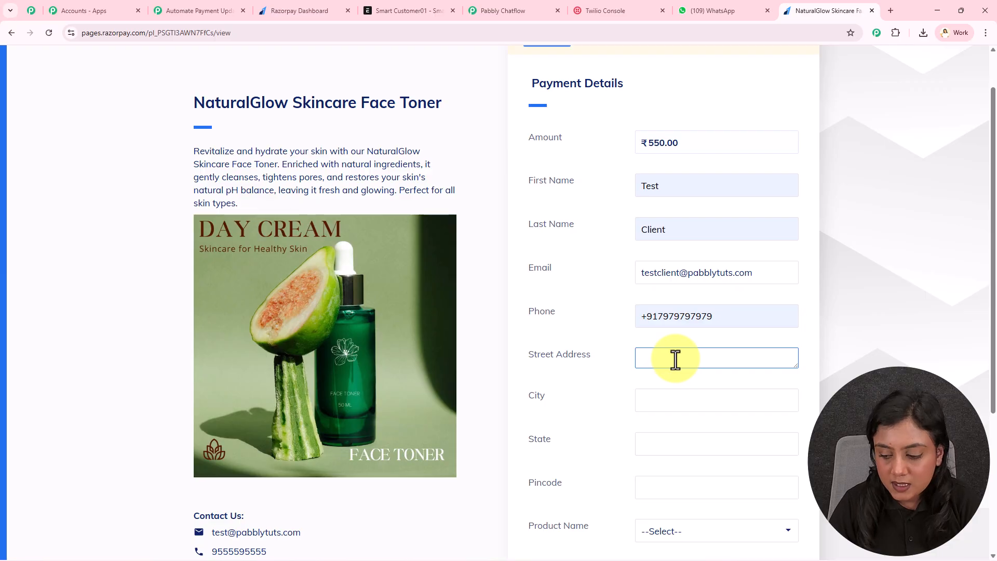
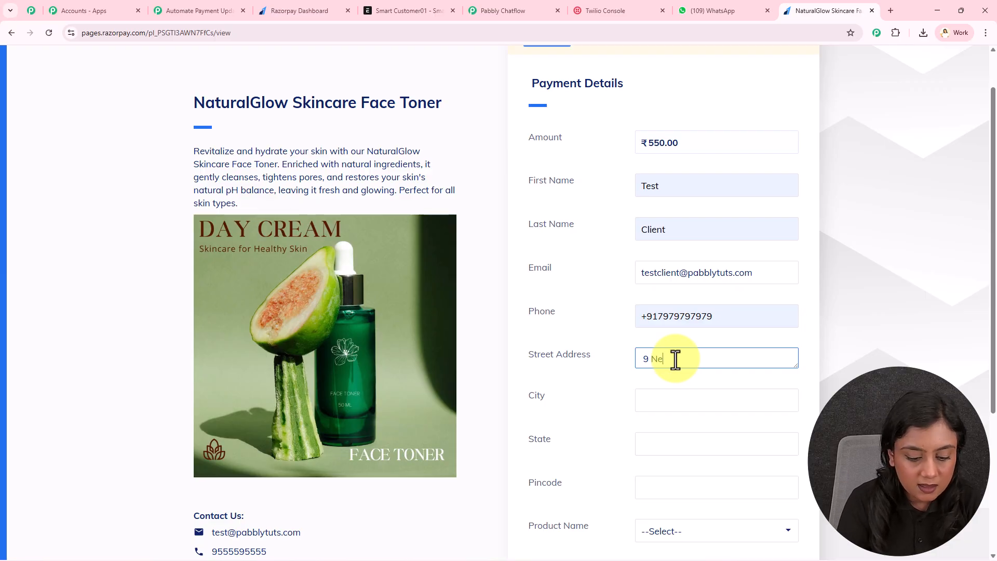
pyautogui.scroll(-3, 660, 332)
pyautogui.click(672, 241)
pyautogui.click(704, 290)
pyautogui.click(701, 286)
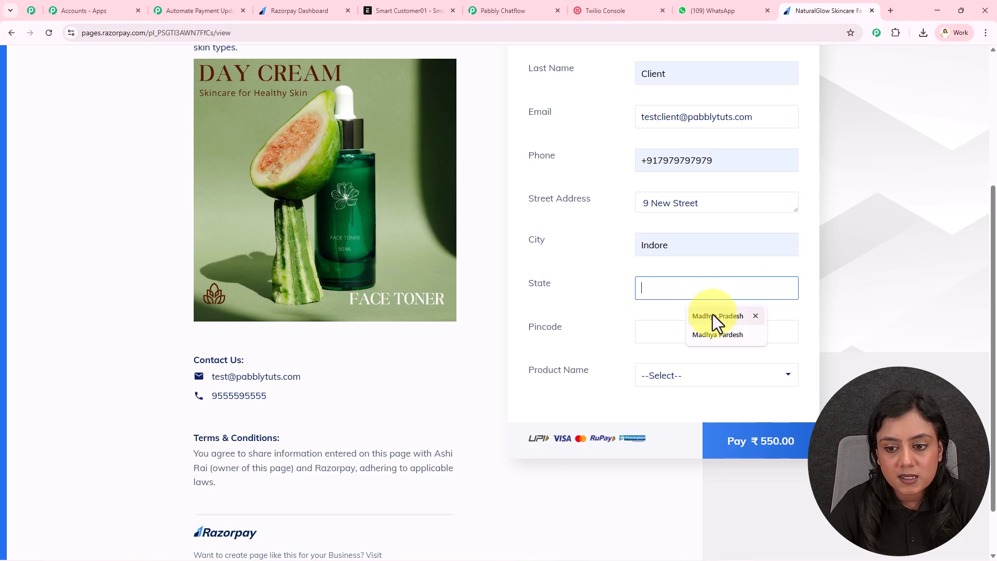
pyautogui.click(711, 311)
pyautogui.click(662, 327)
pyautogui.click(706, 398)
# Step: Choose Face Toner as the product and submit the ₹550.00 payment
pyautogui.click(699, 376)
pyautogui.click(690, 415)
pyautogui.click(770, 451)
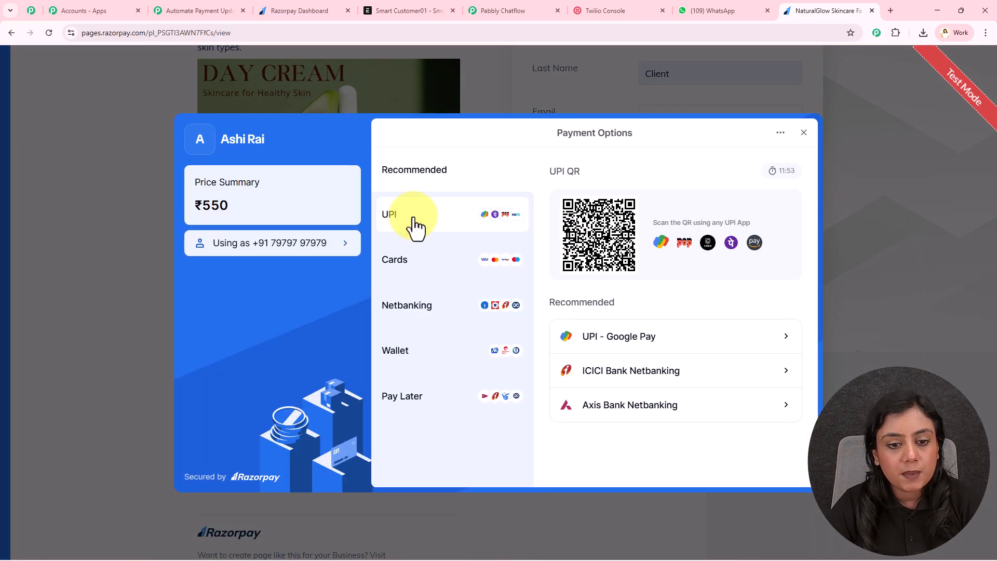
# Step: Pay the ₹550 by UPI with test ID success@razorpay and verify the payment
pyautogui.click(416, 227)
pyautogui.click(625, 345)
pyautogui.click(639, 388)
pyautogui.click(641, 394)
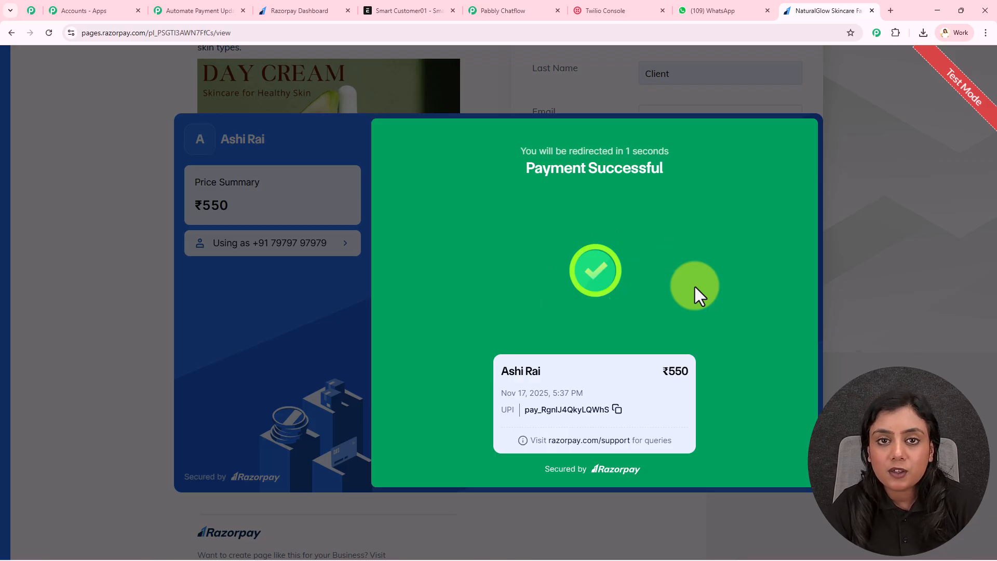
pyautogui.scroll(4, 789, 280)
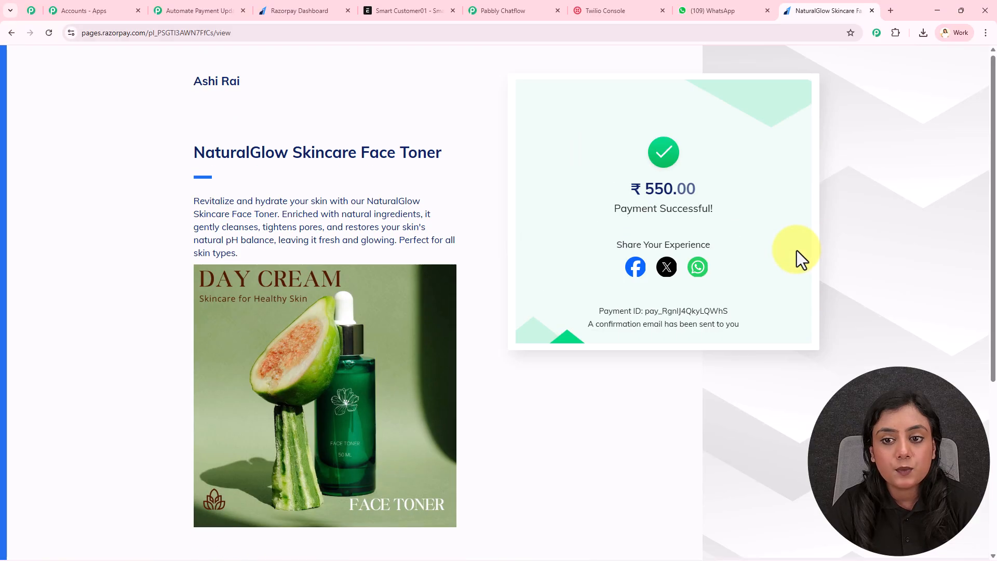
# Step: Review the captured state, street address and other payment fields in Pabbly's response
pyautogui.click(225, 9)
pyautogui.scroll(-6, 806, 129)
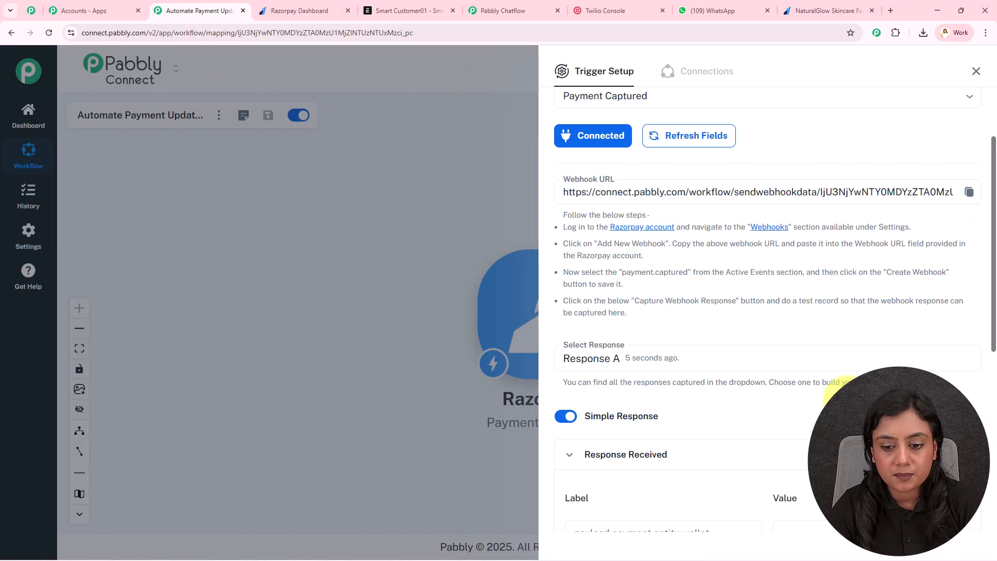
pyautogui.scroll(-5, 793, 198)
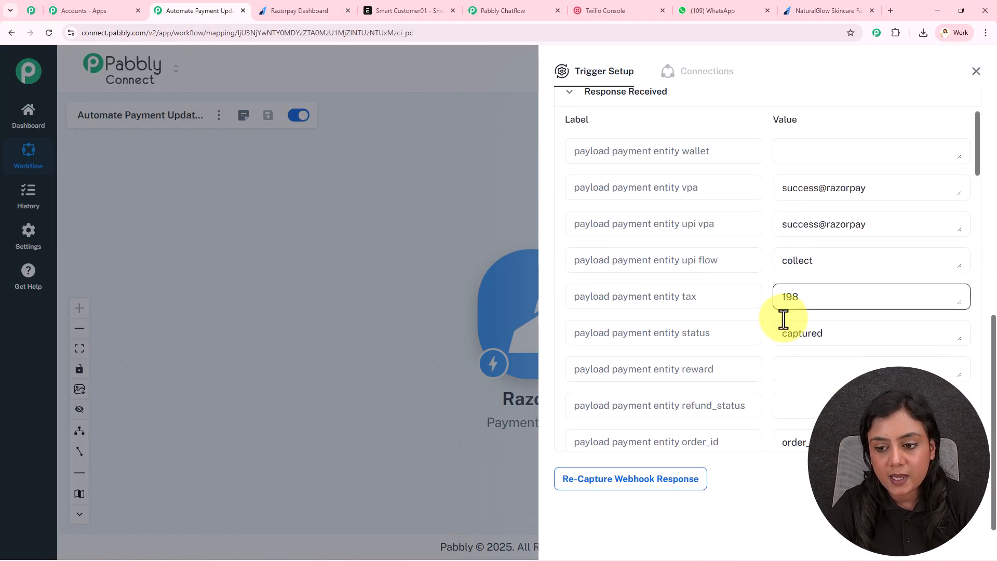
pyautogui.moveTo(891, 325); pyautogui.dragTo(755, 323)
pyautogui.moveTo(866, 287); pyautogui.dragTo(745, 287)
pyautogui.scroll(-2, 745, 286)
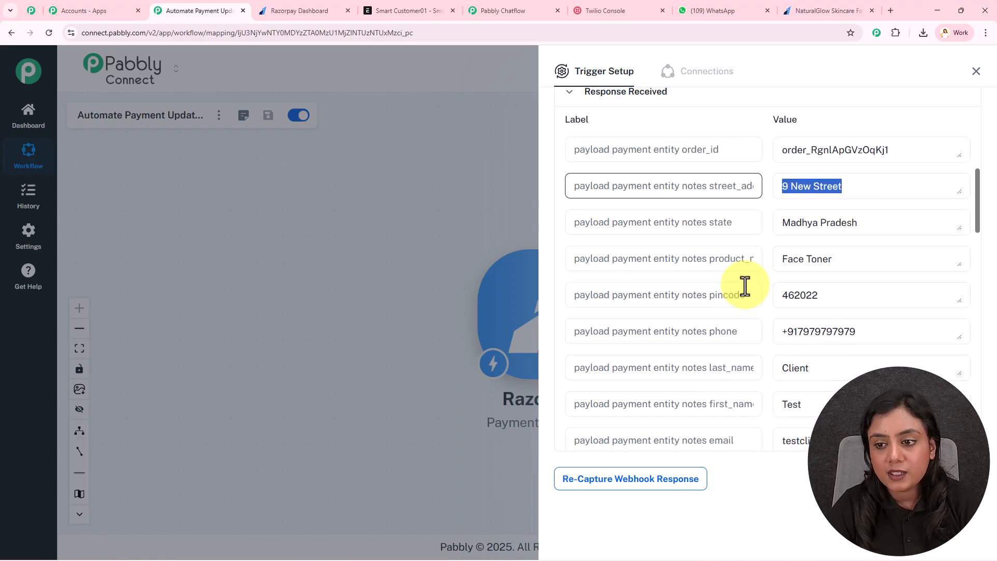
pyautogui.moveTo(906, 150); pyautogui.dragTo(784, 149)
pyautogui.moveTo(839, 258); pyautogui.dragTo(750, 258)
pyautogui.scroll(-1, 749, 258)
pyautogui.moveTo(819, 244); pyautogui.dragTo(763, 257)
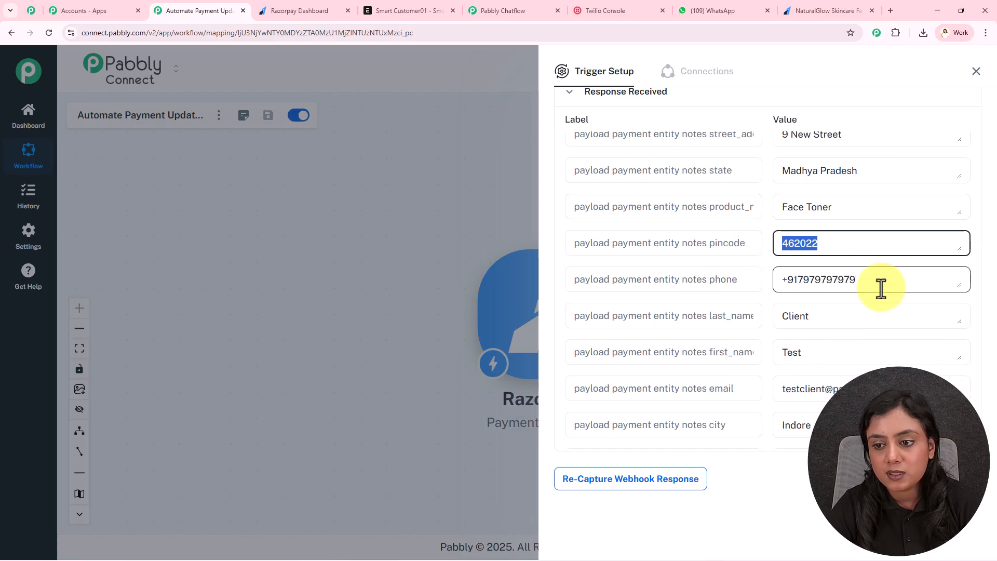
pyautogui.moveTo(881, 287); pyautogui.dragTo(727, 276)
pyautogui.scroll(-2, 728, 275)
# Step: Check the captured first name, last name and e-mail, then close Trigger Setup
pyautogui.doubleClick(814, 254)
pyautogui.doubleClick(819, 216)
pyautogui.moveTo(905, 285); pyautogui.dragTo(735, 293)
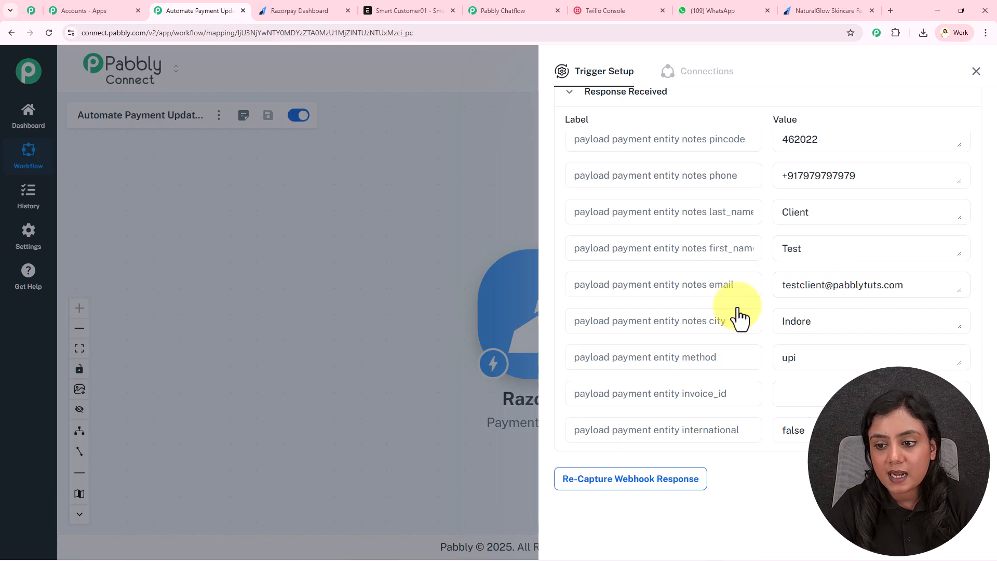
pyautogui.scroll(-1, 739, 311)
pyautogui.moveTo(813, 269); pyautogui.dragTo(723, 274)
pyautogui.moveTo(811, 305); pyautogui.dragTo(754, 300)
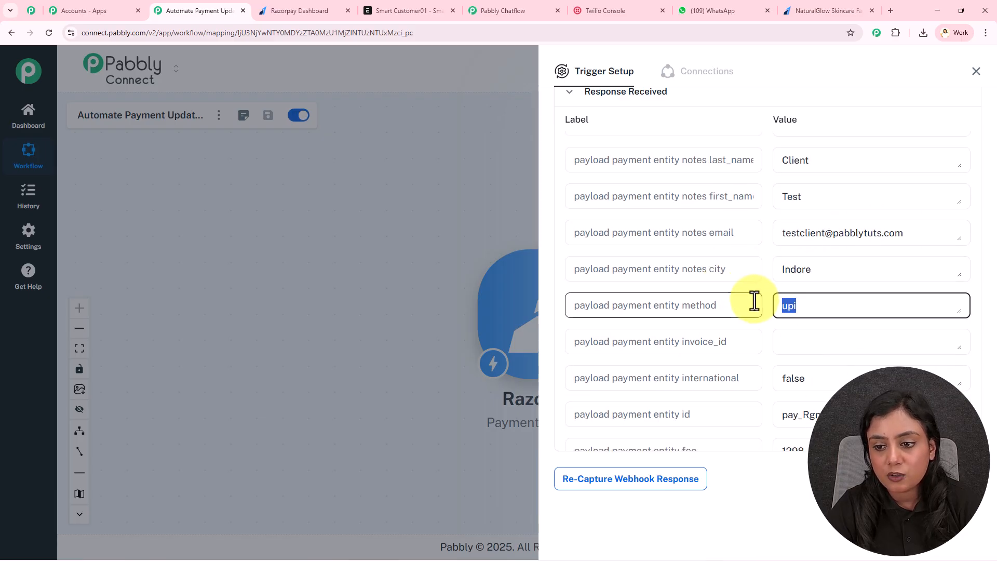
pyautogui.scroll(-2, 754, 300)
pyautogui.moveTo(889, 310); pyautogui.dragTo(766, 322)
pyautogui.scroll(-2, 766, 322)
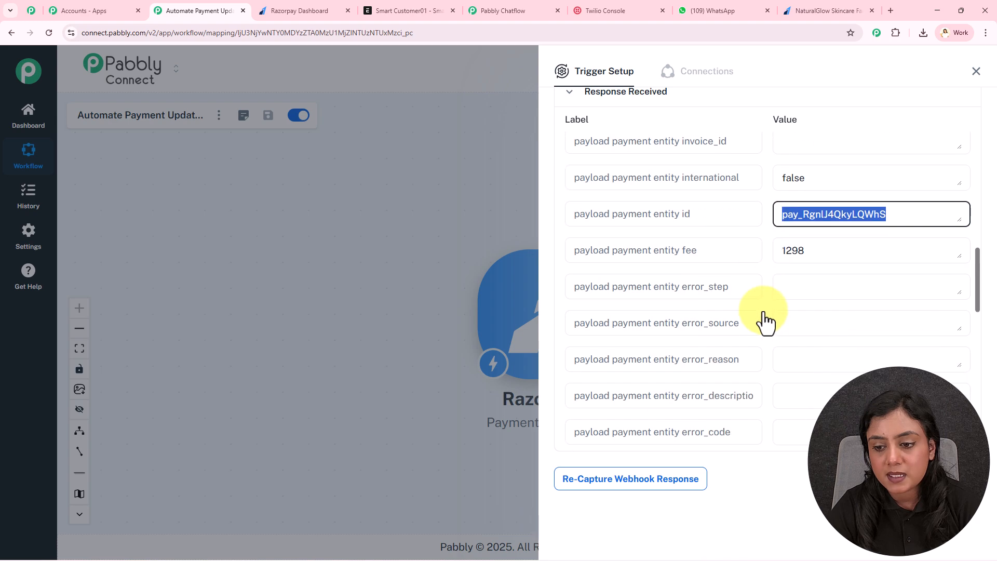
pyautogui.click(976, 71)
# Step: Shift the Razorpay trigger left and glance at ERPNext's six-customer list
pyautogui.moveTo(440, 328); pyautogui.dragTo(277, 325)
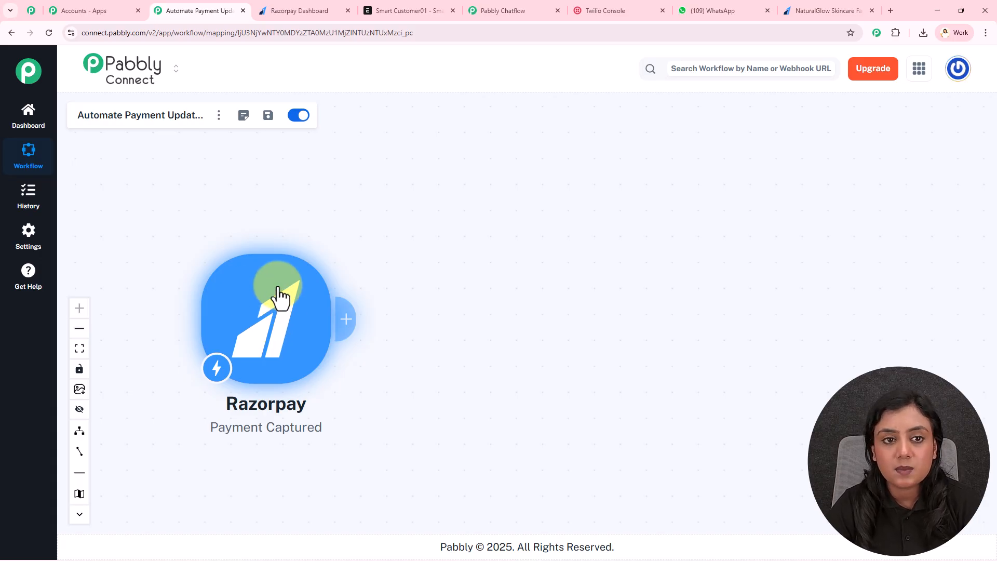
pyautogui.click(404, 8)
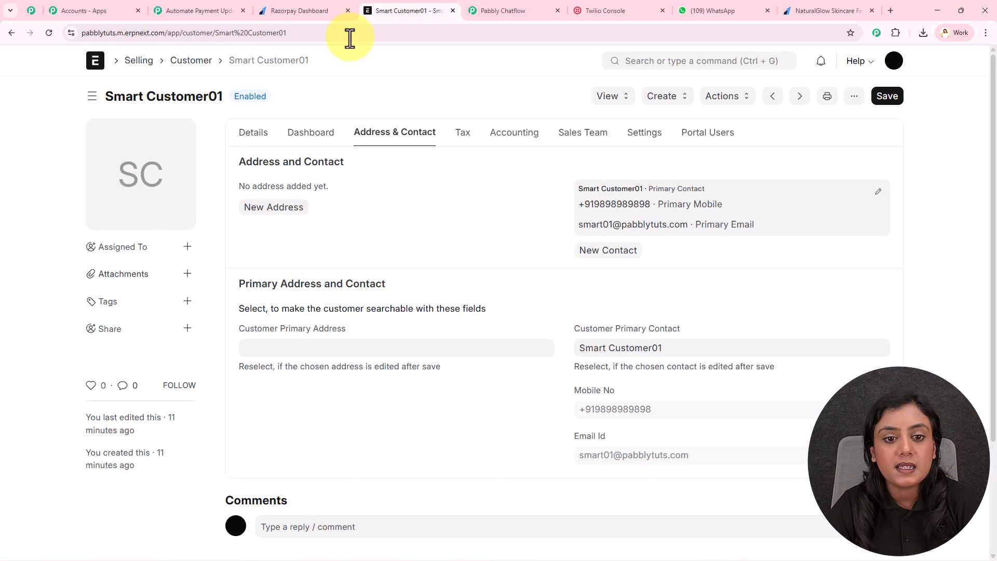
pyautogui.click(192, 62)
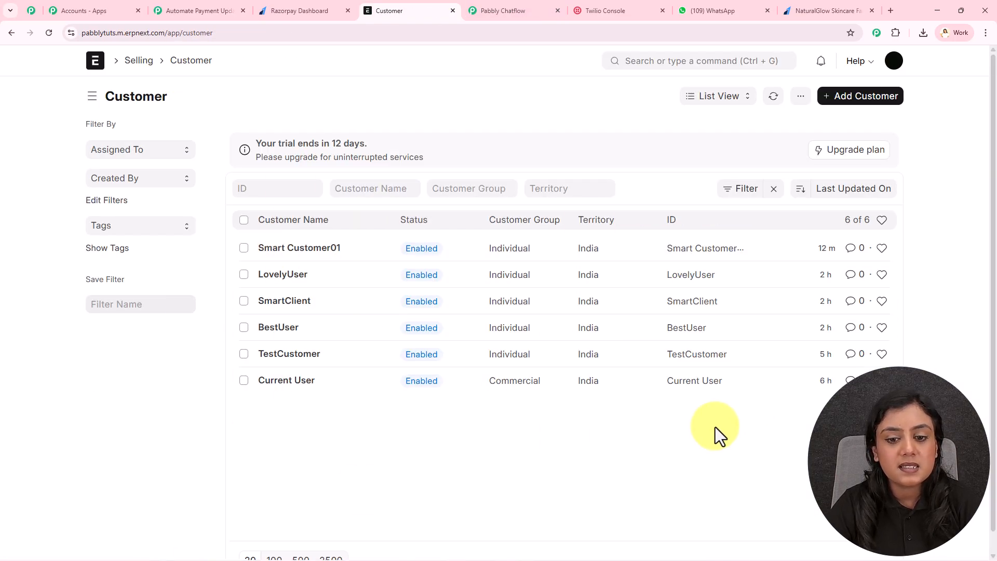
pyautogui.click(228, 10)
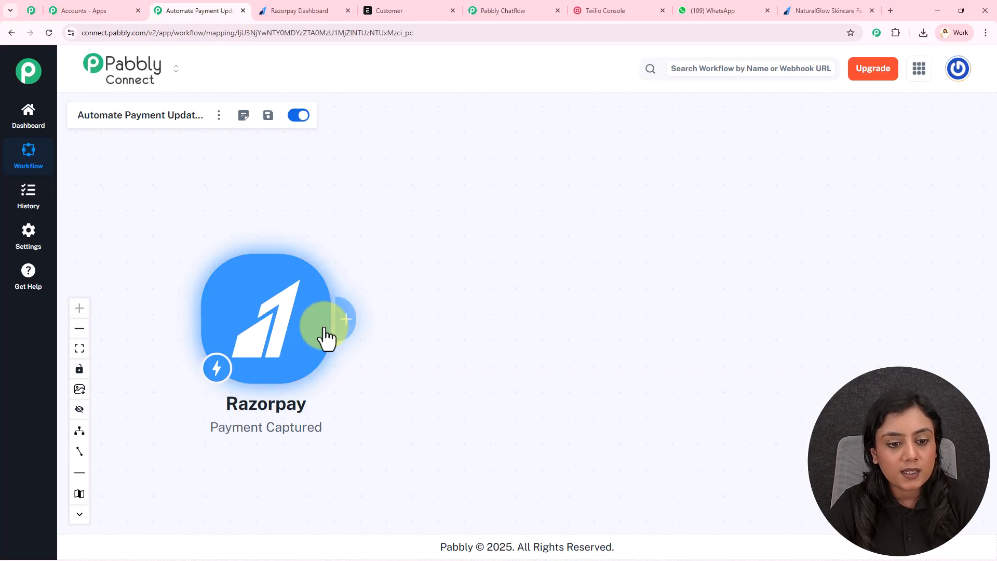
# Step: Add an ERPNext action step after the trigger with the Add Customer event
pyautogui.click(346, 320)
pyautogui.write('ERP')
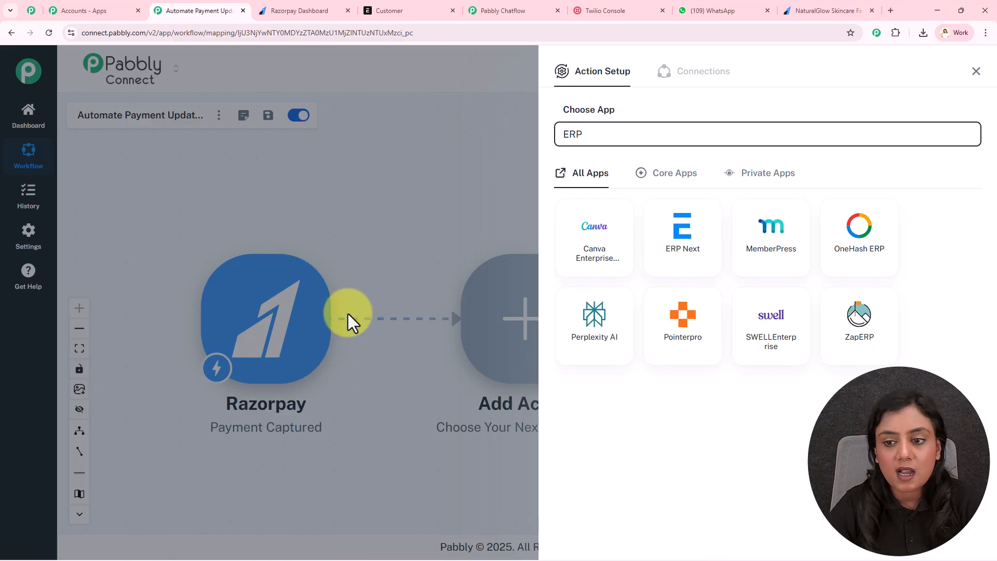
pyautogui.click(690, 254)
pyautogui.click(649, 196)
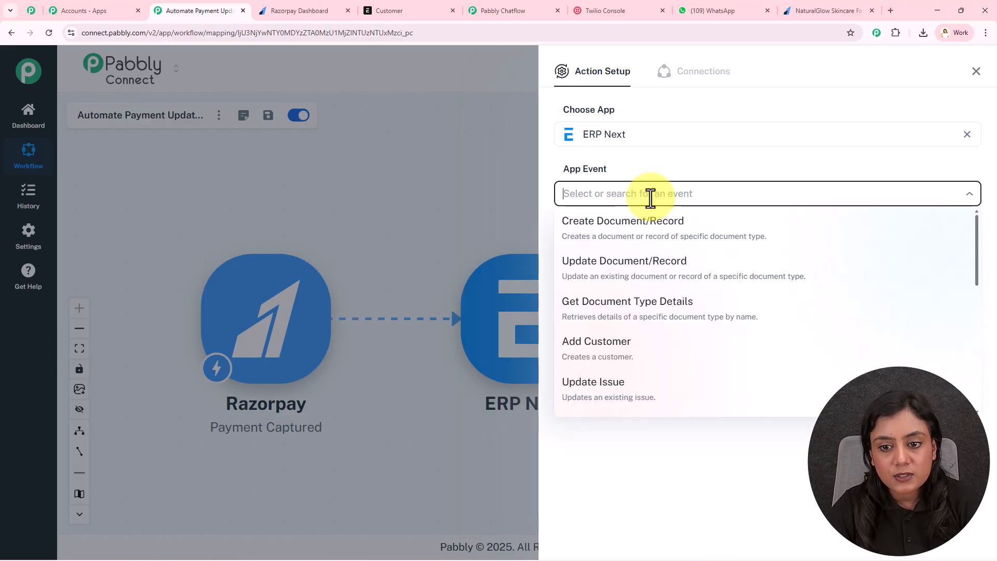
pyautogui.scroll(-1, 675, 289)
pyautogui.click(672, 290)
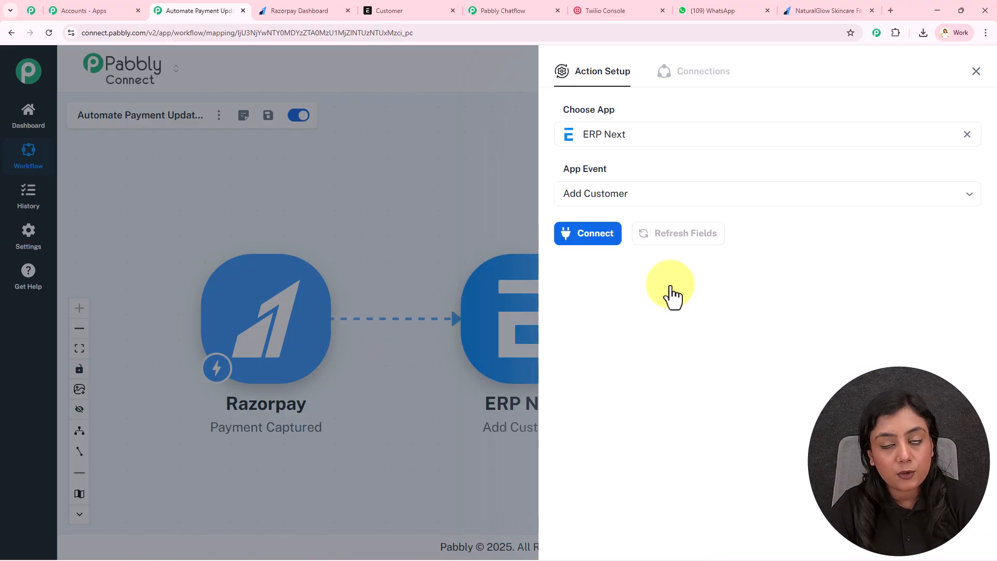
# Step: Start a new ERP Next connection and open its base URL, client ID and secret form
pyautogui.click(592, 237)
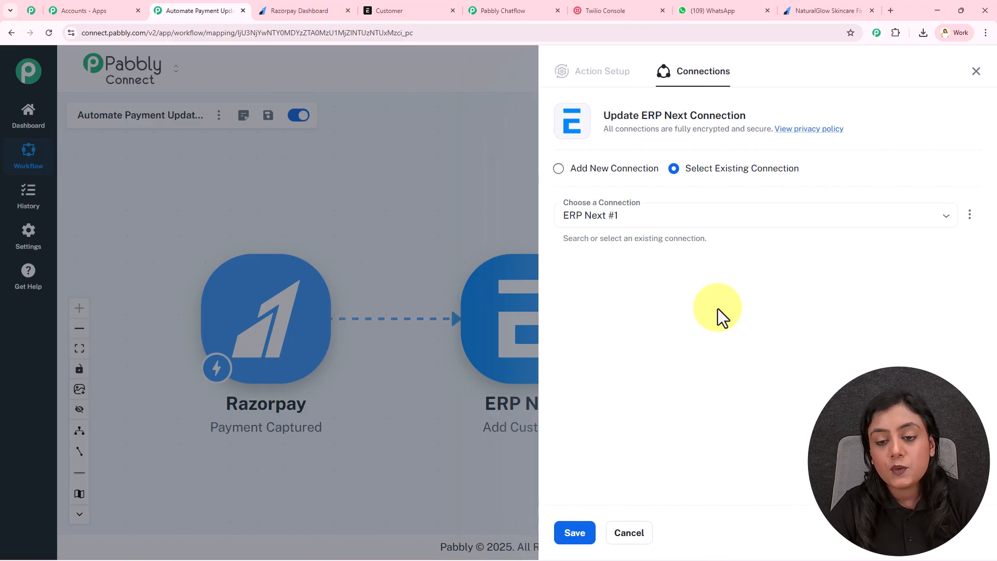
pyautogui.click(585, 177)
pyautogui.click(676, 290)
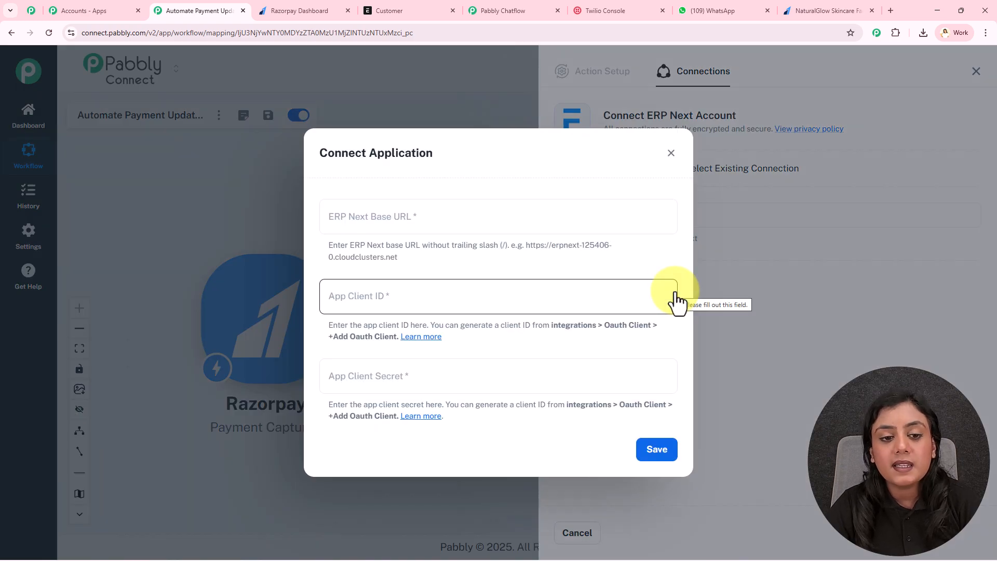
pyautogui.click(445, 216)
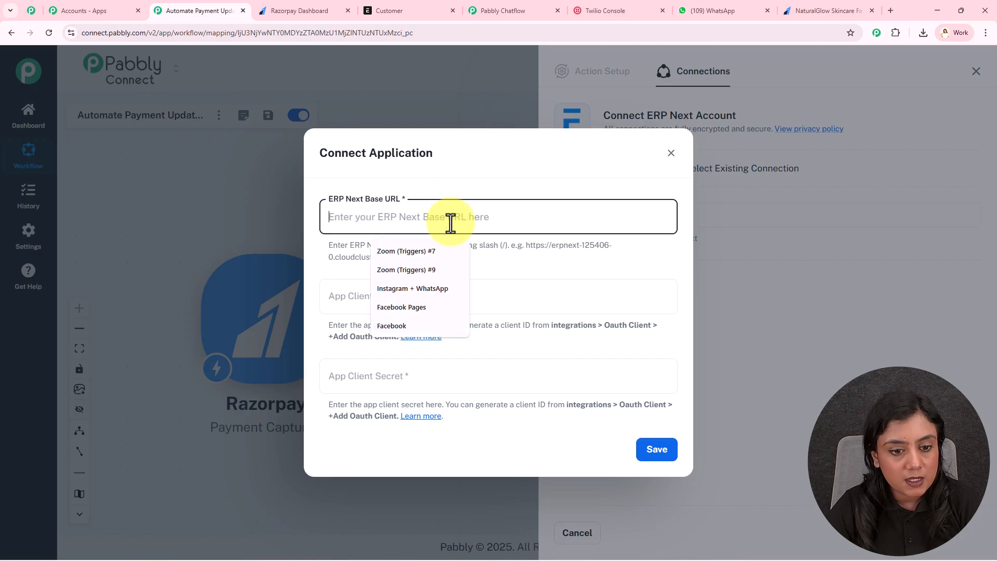
pyautogui.click(536, 300)
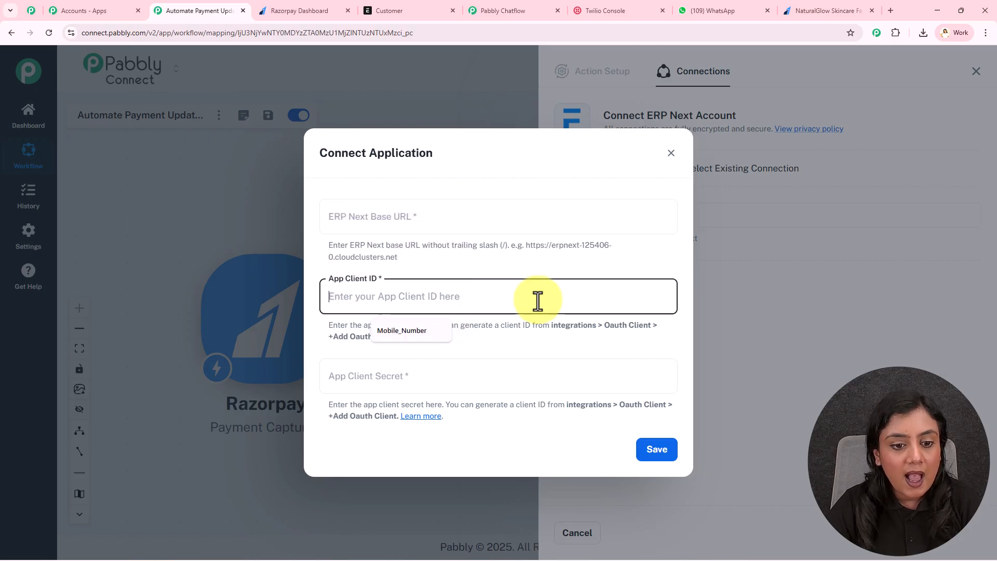
pyautogui.click(511, 371)
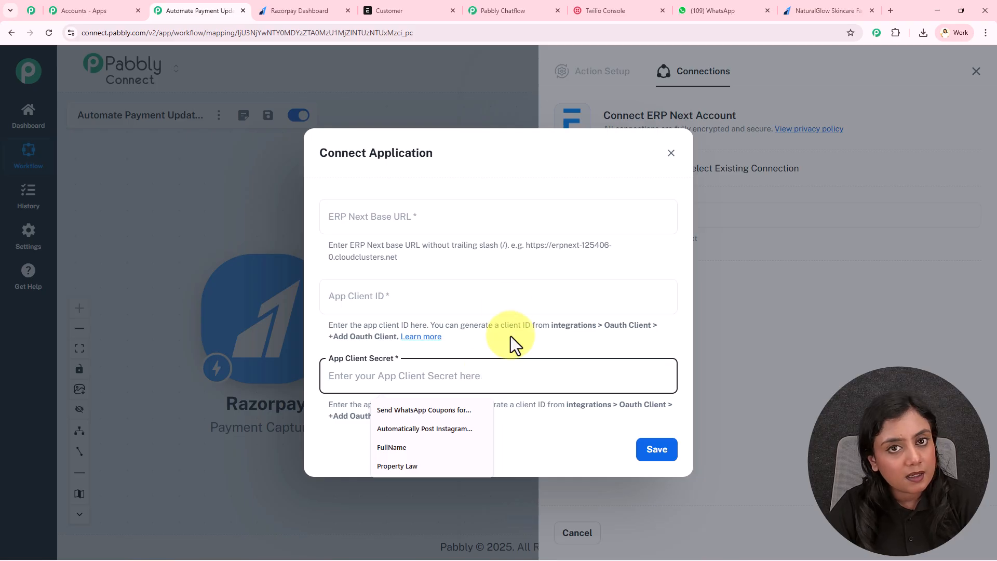
pyautogui.click(531, 270)
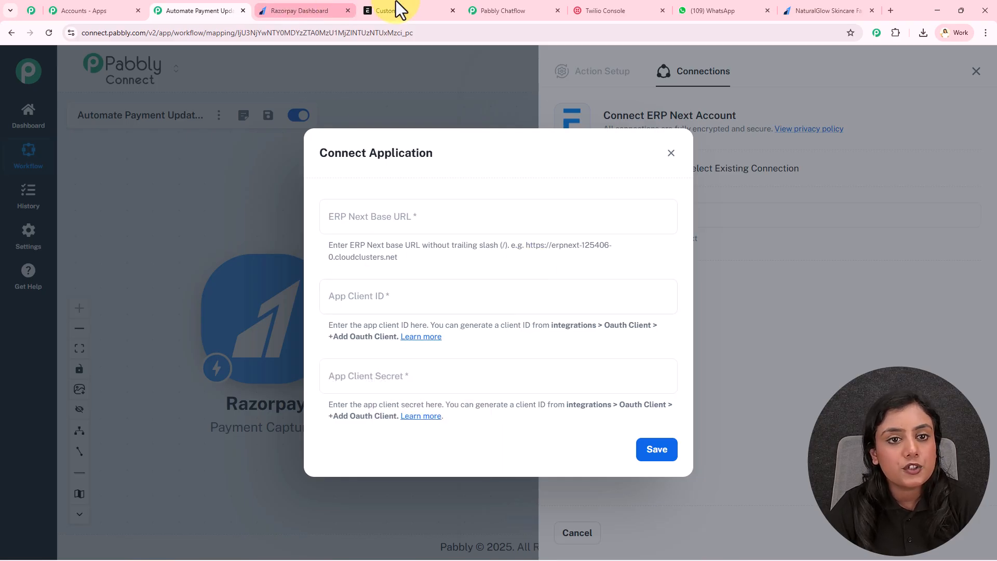
pyautogui.click(393, 6)
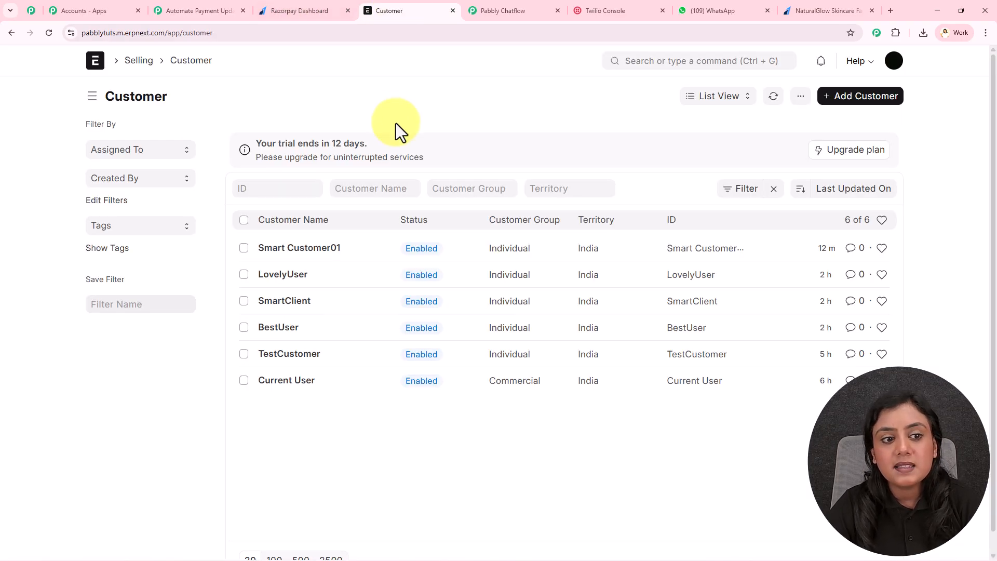
# Step: Go to ERPNext Integrations > OAuth Client and start a new OAuth client
pyautogui.click(95, 66)
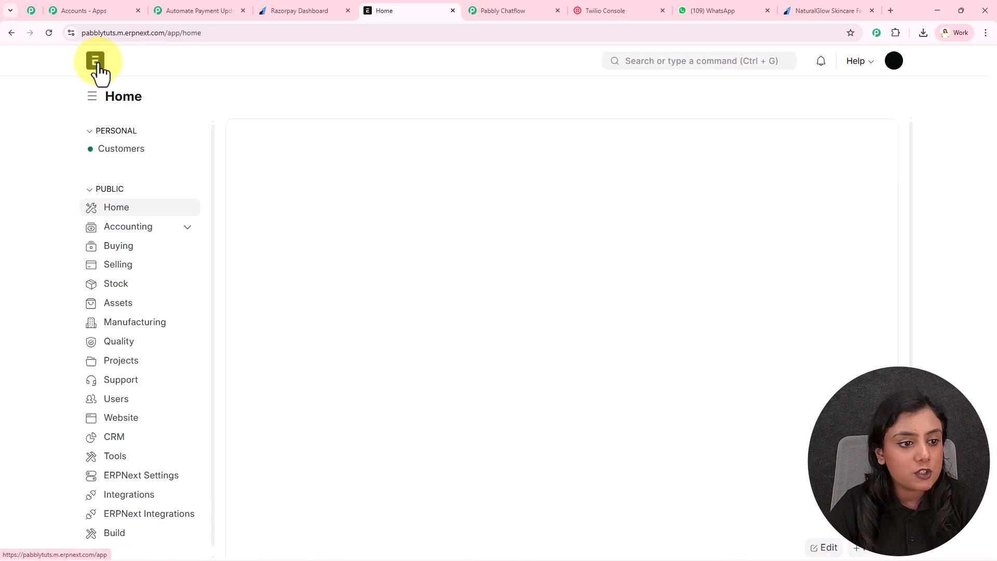
pyautogui.click(133, 489)
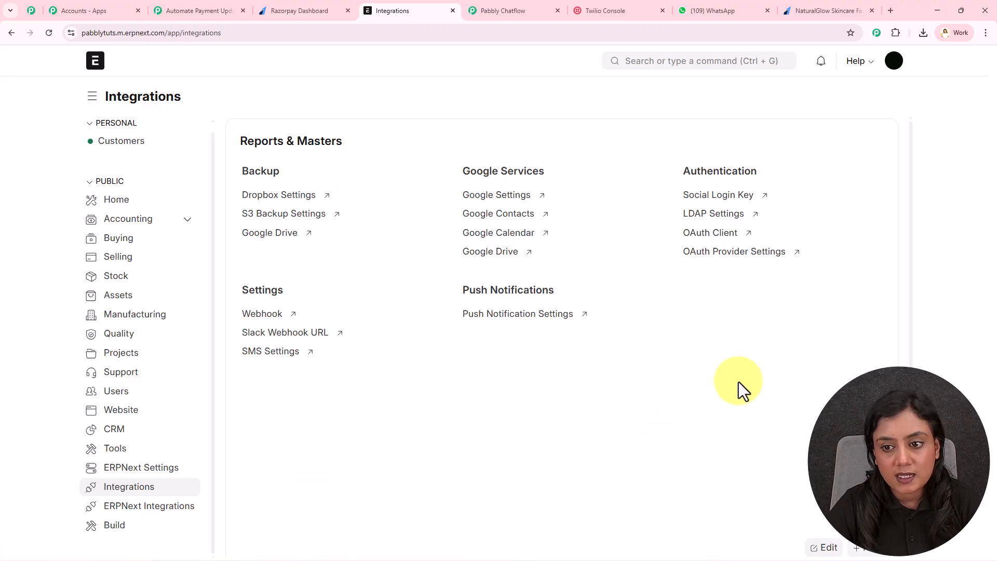
pyautogui.click(711, 234)
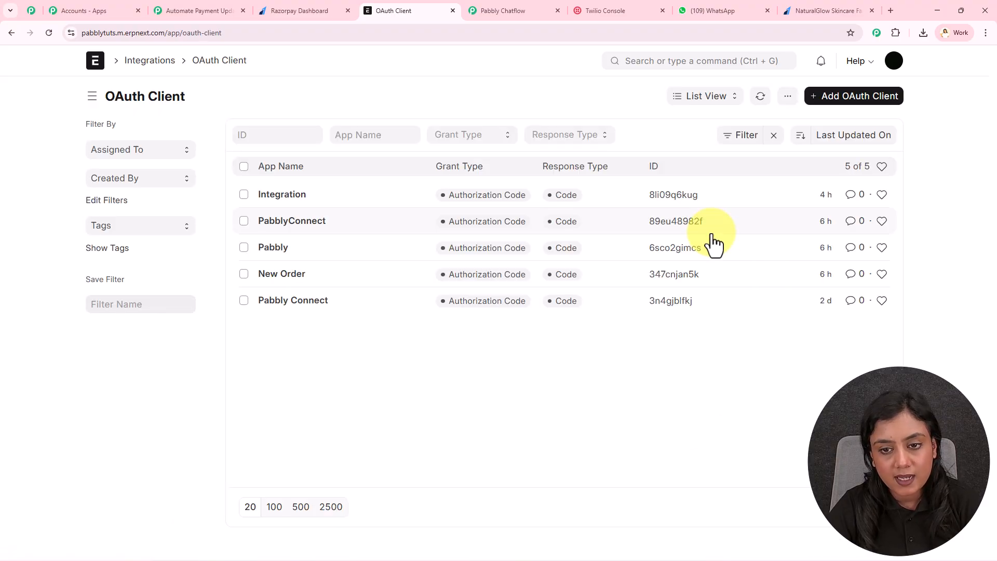
pyautogui.click(854, 99)
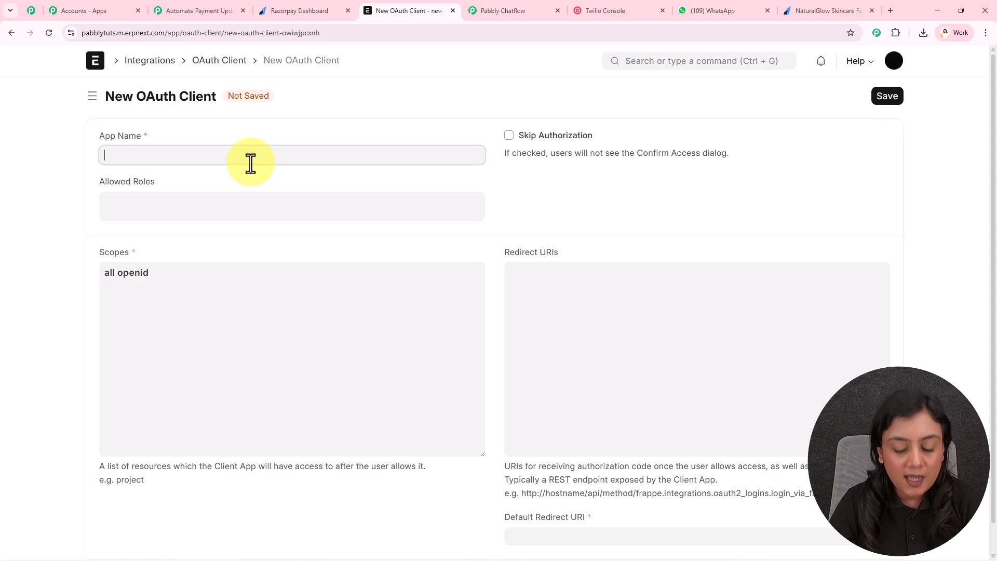
# Step: Name the OAuth client 'New Customer Added' and set Allowed Roles to All
pyautogui.write('n')
pyautogui.press('BackSpace')
pyautogui.write('New Customer Added')
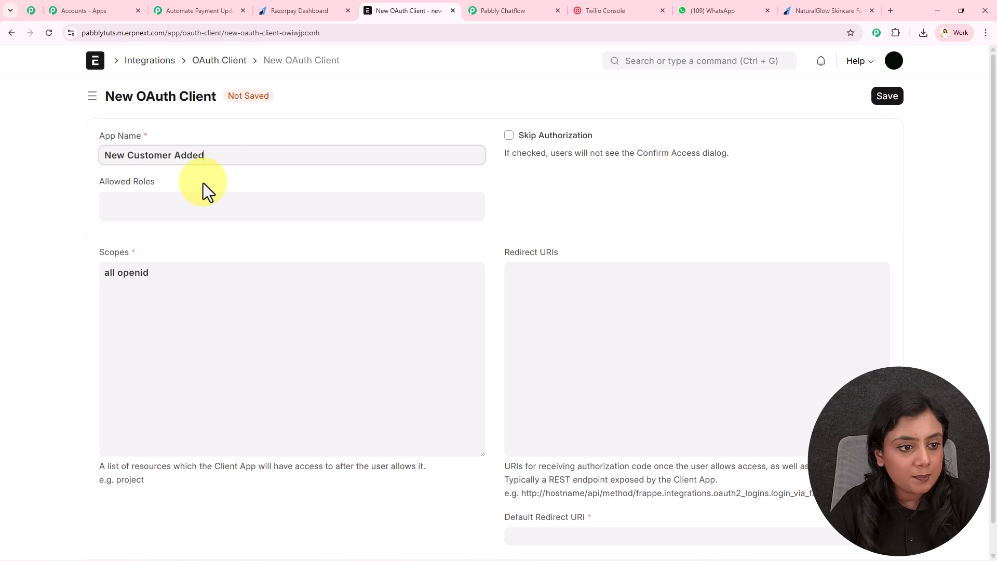
pyautogui.click(187, 203)
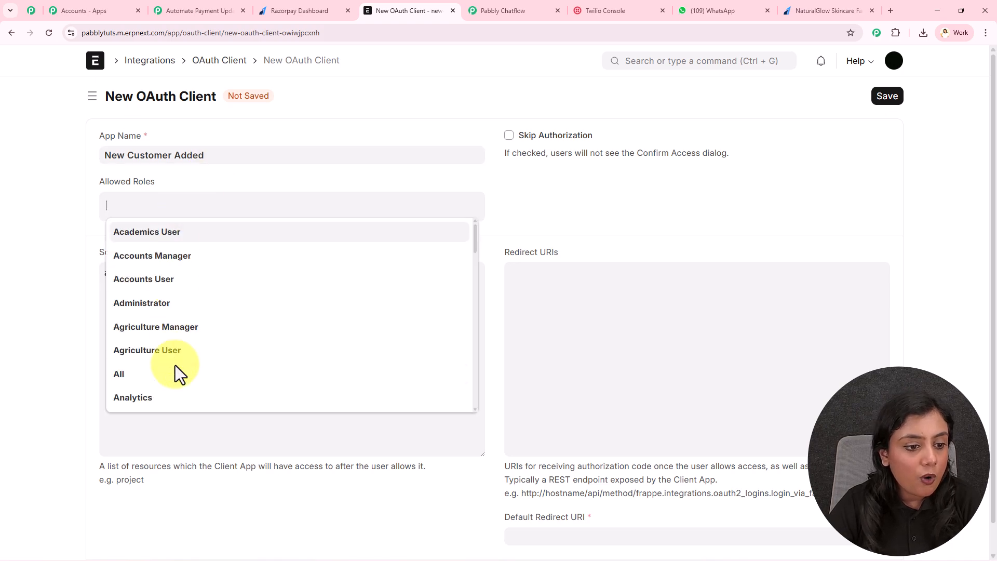
pyautogui.click(173, 372)
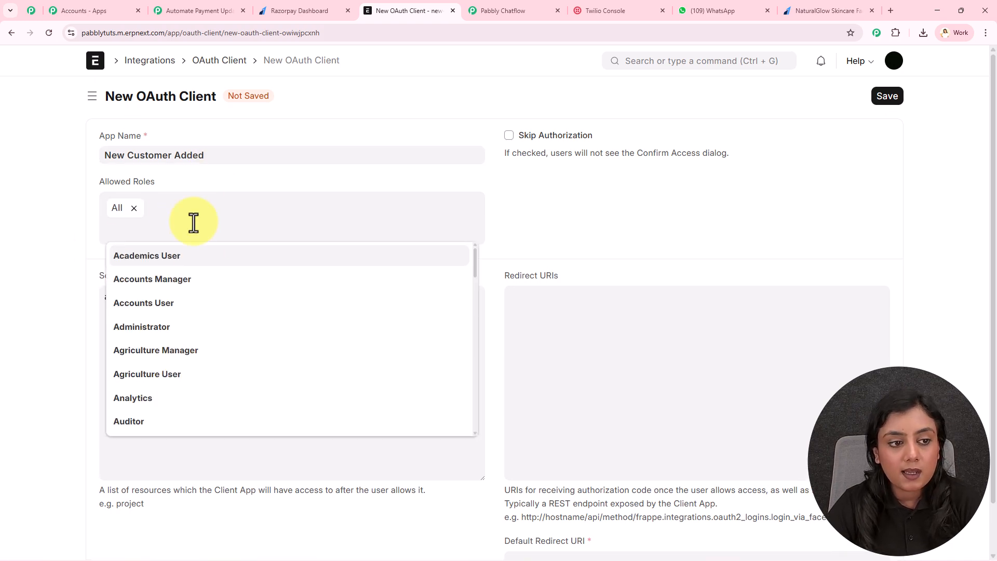
pyautogui.click(658, 220)
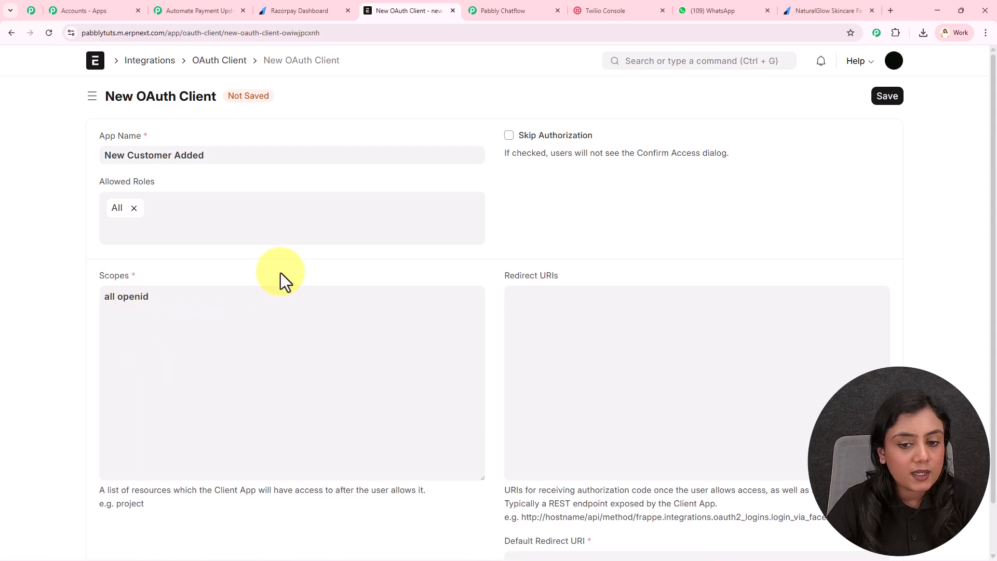
pyautogui.click(591, 310)
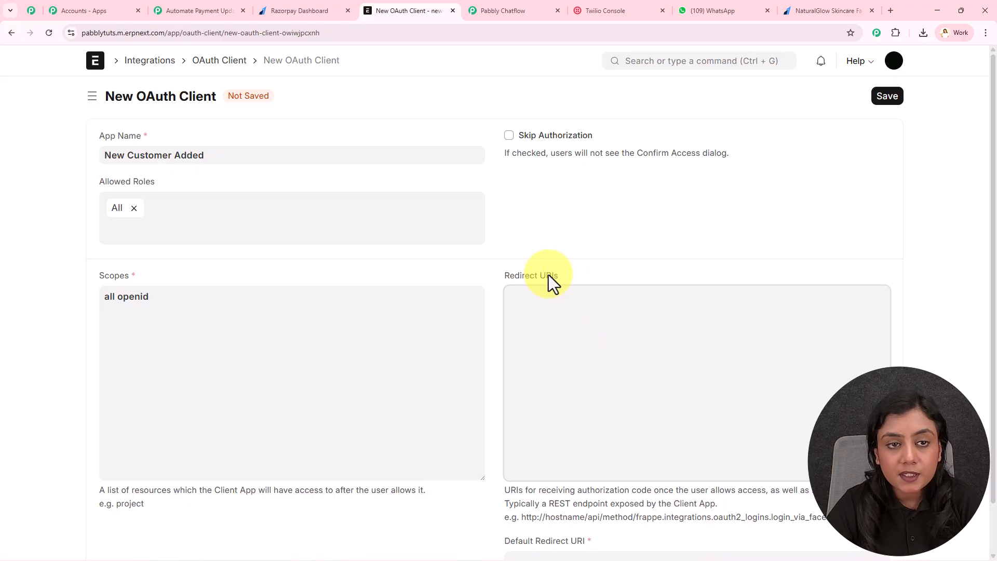
pyautogui.click(200, 8)
# Step: Open the ERP Next OAuth App guide and copy its callback-url link address
pyautogui.click(429, 340)
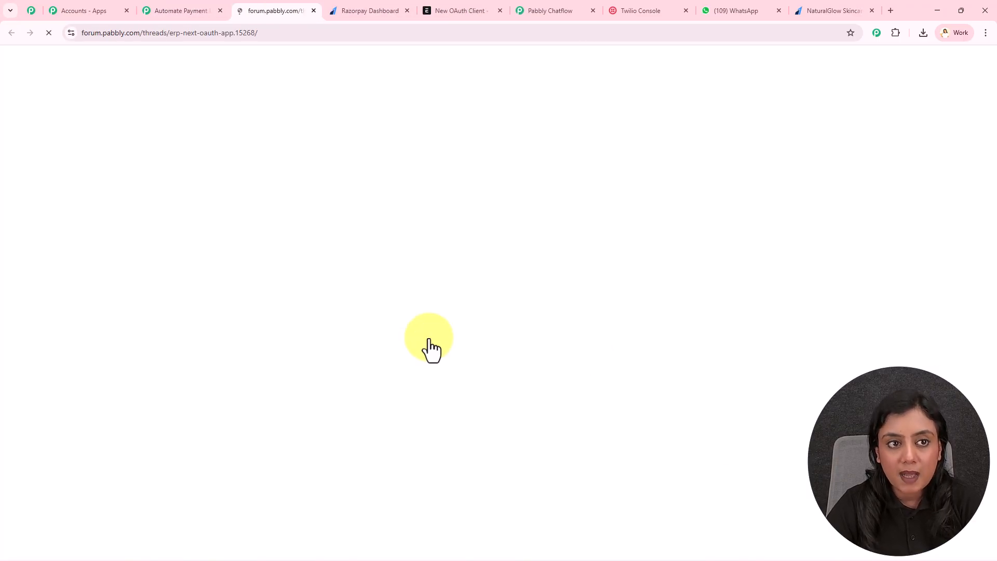
pyautogui.scroll(-2, 559, 266)
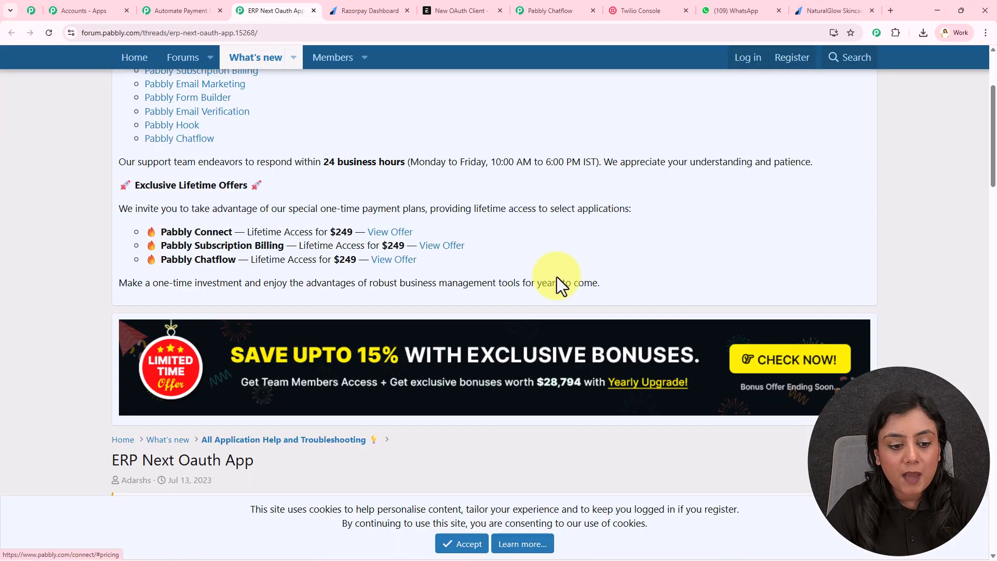
pyautogui.scroll(-7, 560, 267)
pyautogui.rightClick(507, 262)
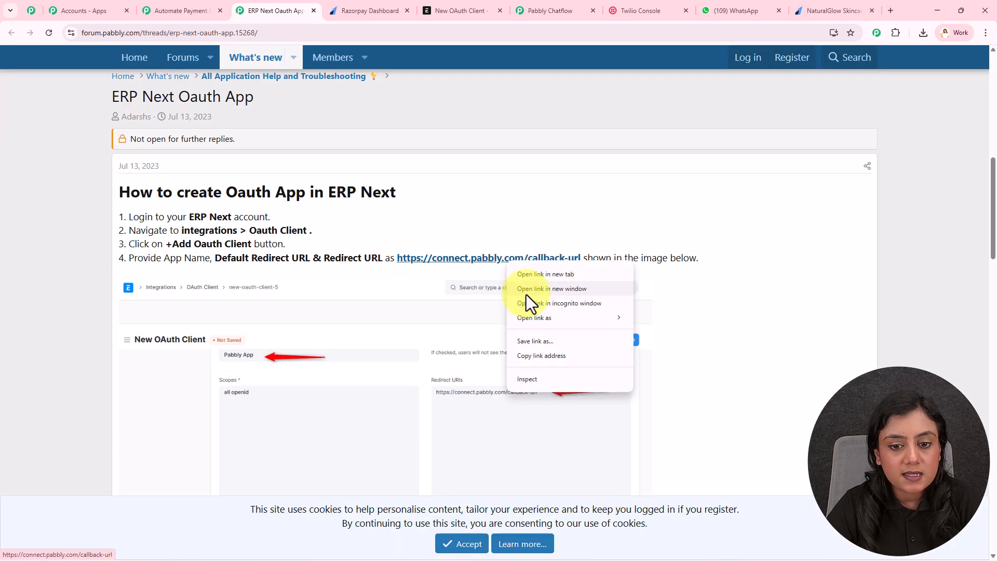
pyautogui.click(543, 354)
pyautogui.click(363, 9)
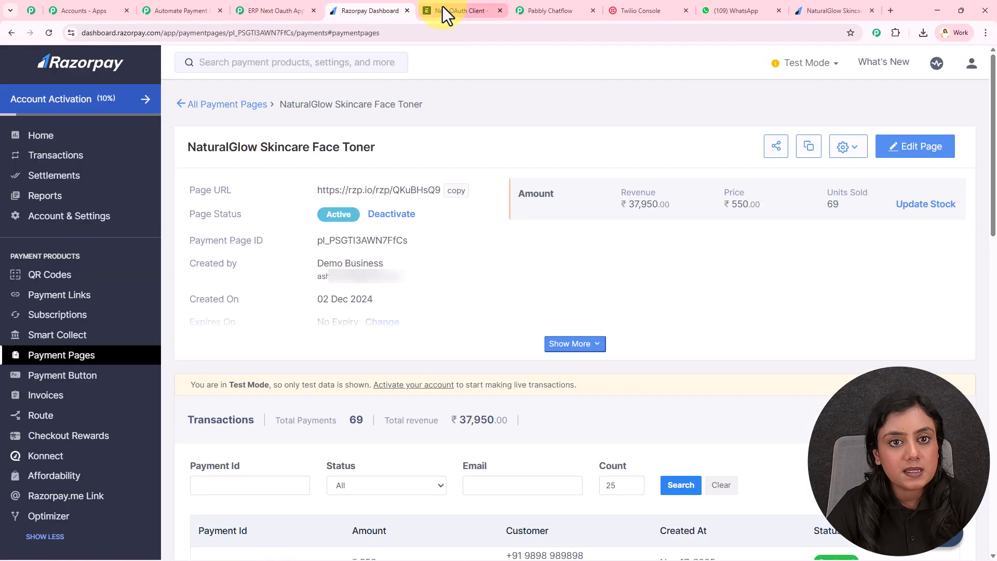
pyautogui.click(443, 9)
# Step: Paste the callback URL into Redirect URIs and Default Redirect URI, then save the client
pyautogui.hotkey('ctrl', 'v')
pyautogui.click(852, 261)
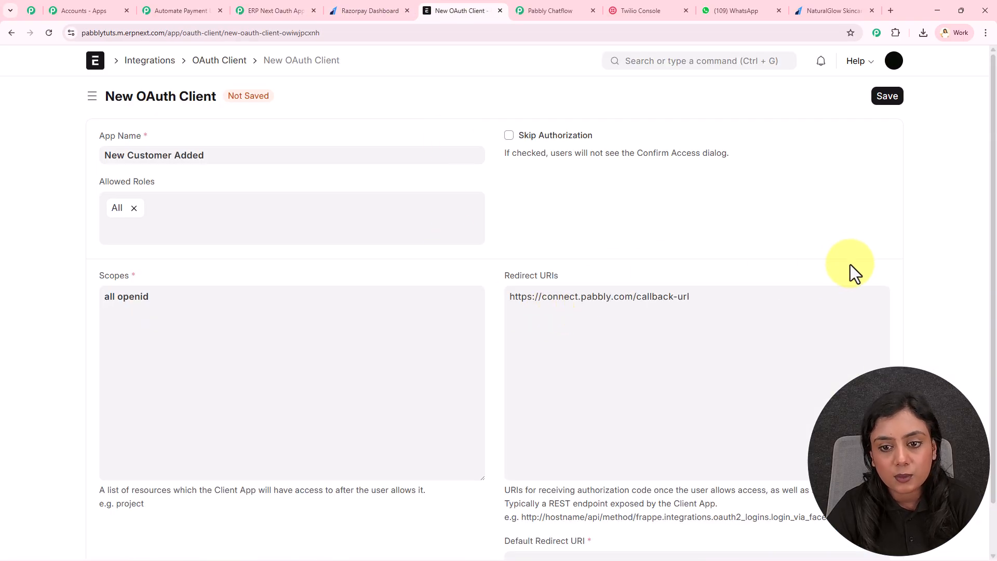
pyautogui.scroll(-1, 852, 260)
pyautogui.click(658, 508)
pyautogui.hotkey('ctrl', 'v')
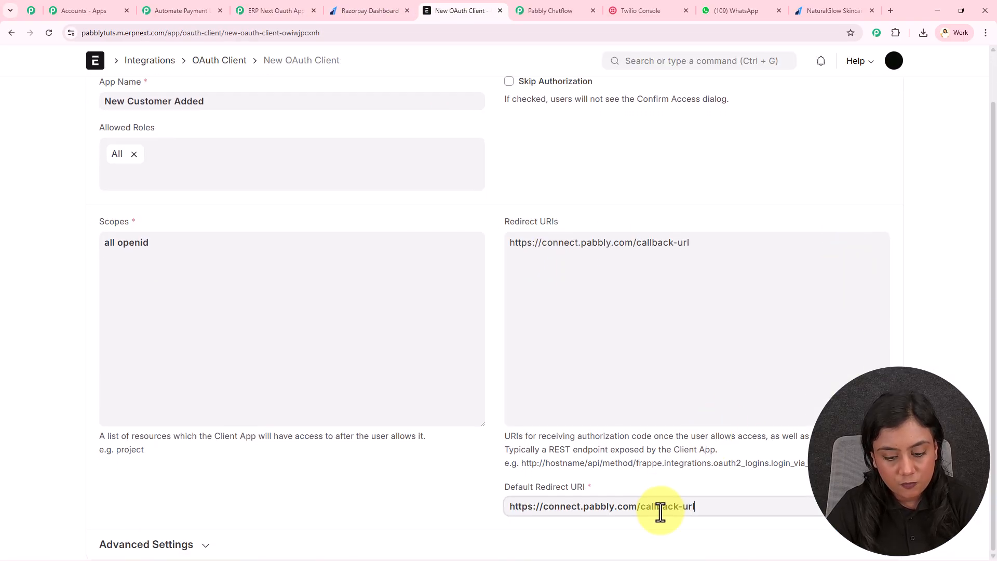
pyautogui.scroll(1, 546, 312)
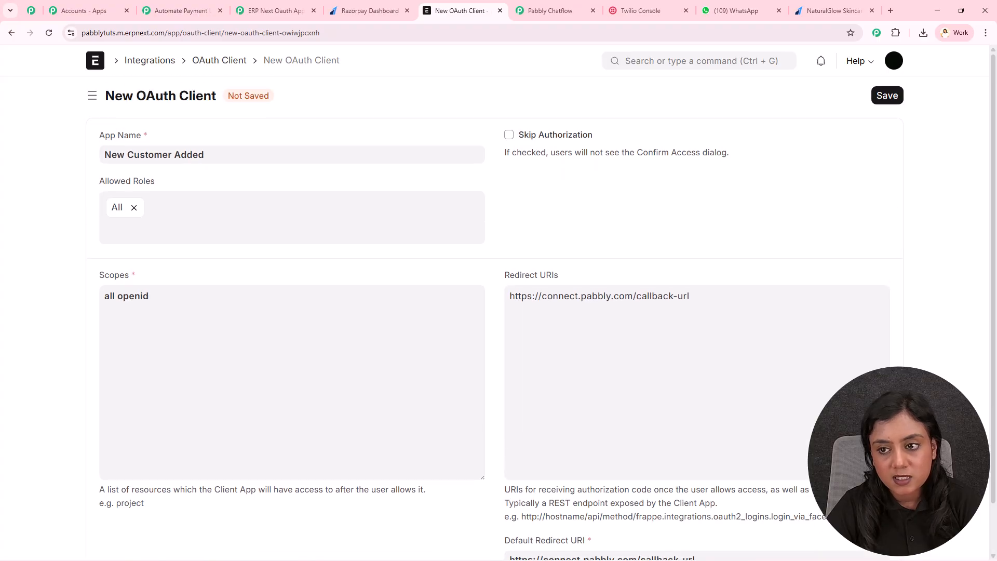
pyautogui.click(890, 98)
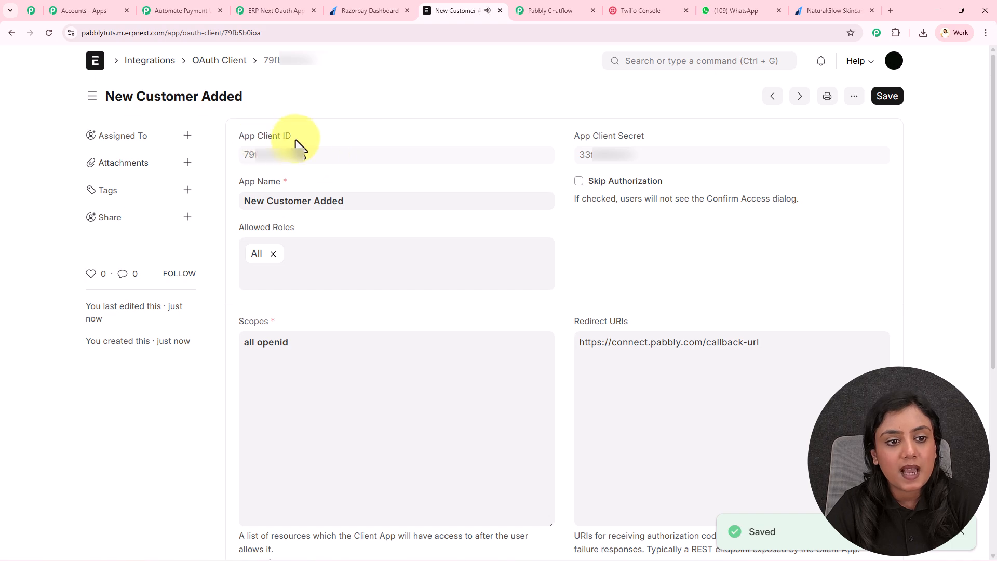
# Step: Copy the generated App Client ID into Pabbly's App Client ID field
pyautogui.doubleClick(272, 159)
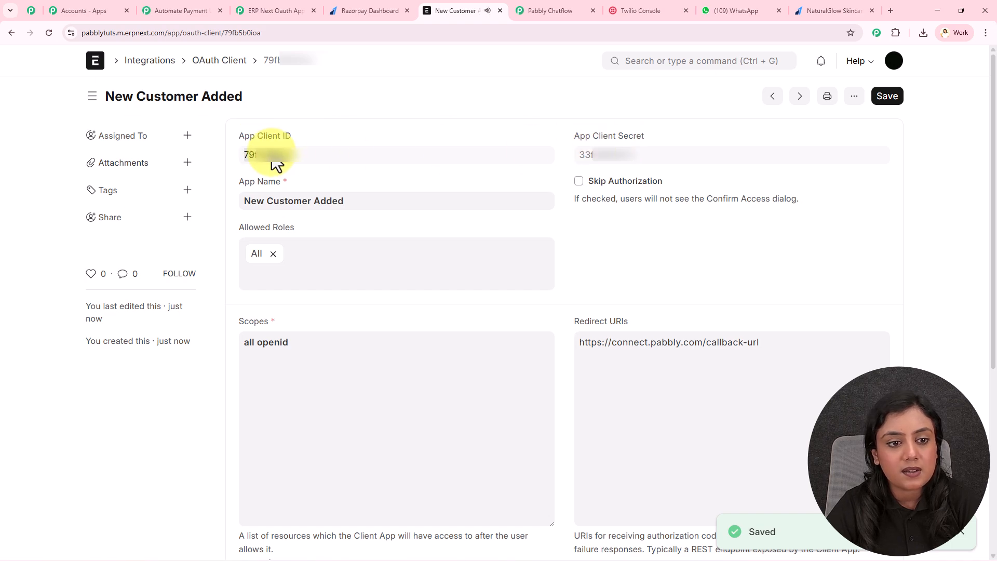
pyautogui.hotkey('ctrl', 'c')
pyautogui.click(179, 11)
pyautogui.click(507, 304)
pyautogui.hotkey('ctrl', 'v')
# Step: Copy the generated App Client Secret into Pabbly's App Client Secret field
pyautogui.click(441, 12)
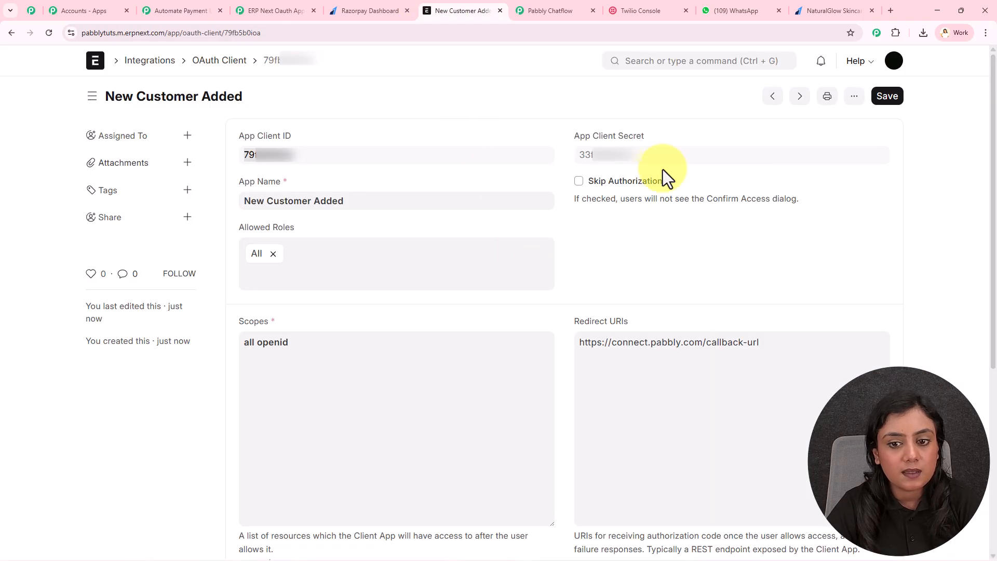
pyautogui.doubleClick(619, 156)
pyautogui.hotkey('ctrl', 'c')
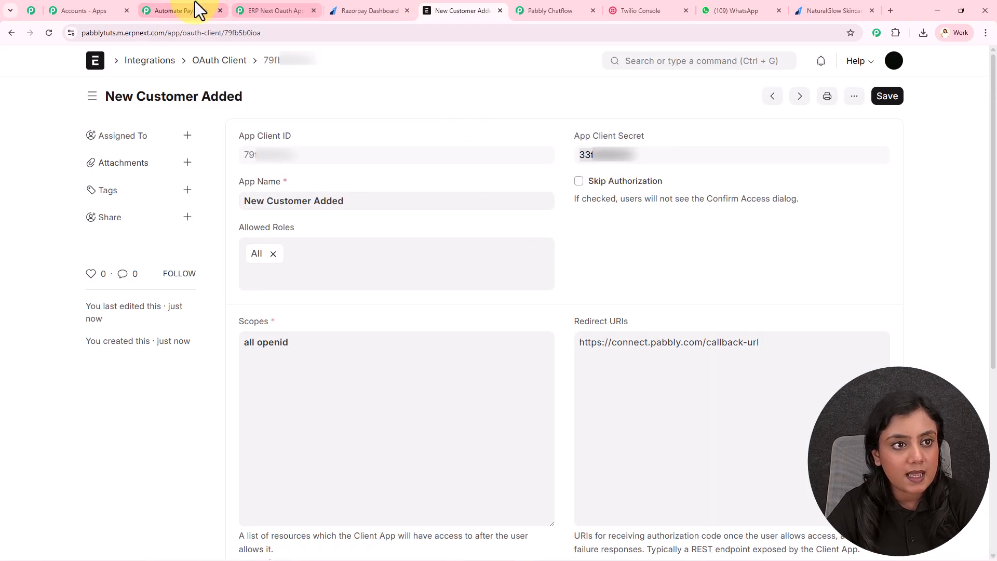
pyautogui.click(195, 11)
pyautogui.click(448, 383)
pyautogui.hotkey('ctrl', 'v')
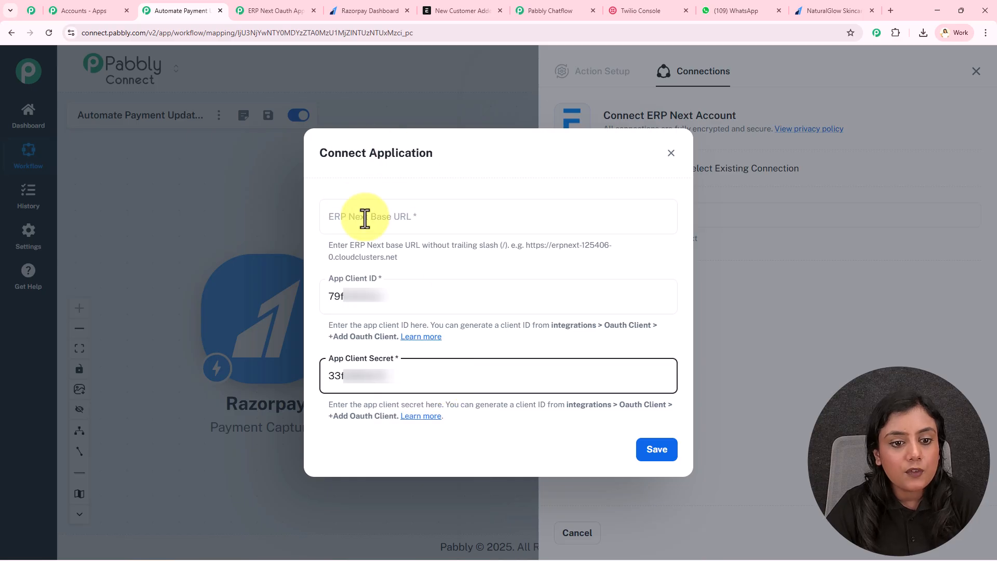
pyautogui.click(402, 205)
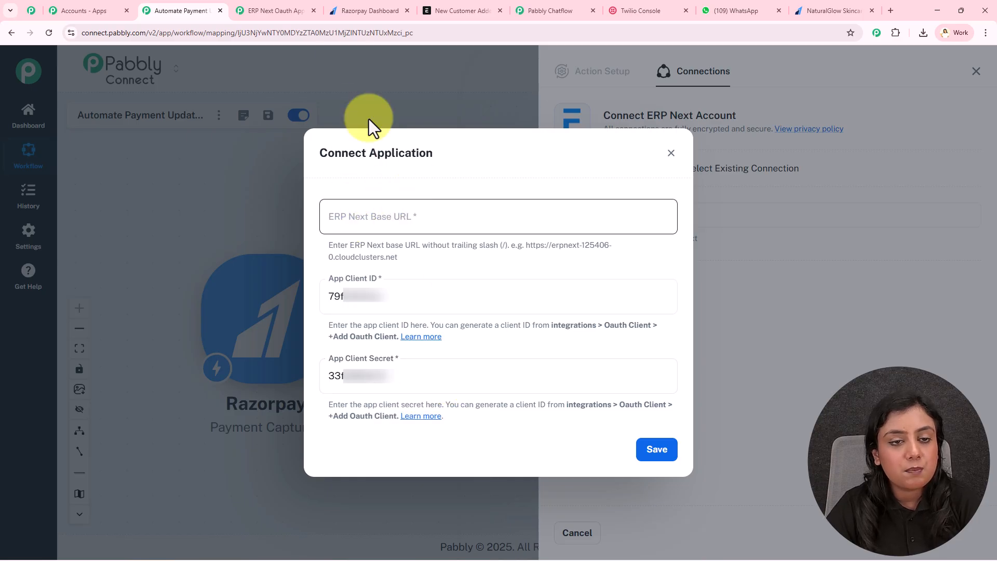
pyautogui.click(431, 9)
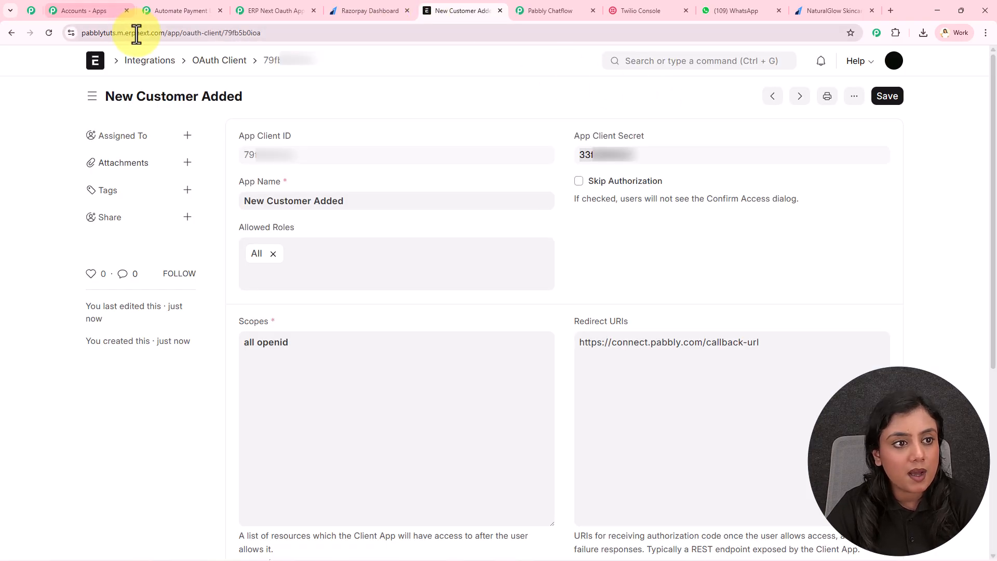
pyautogui.click(153, 33)
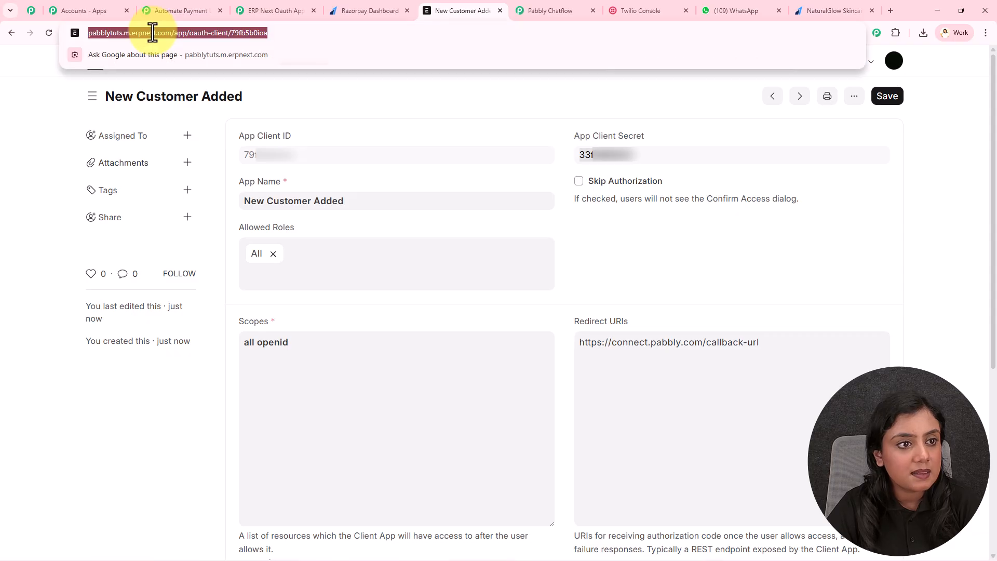
pyautogui.click(125, 32)
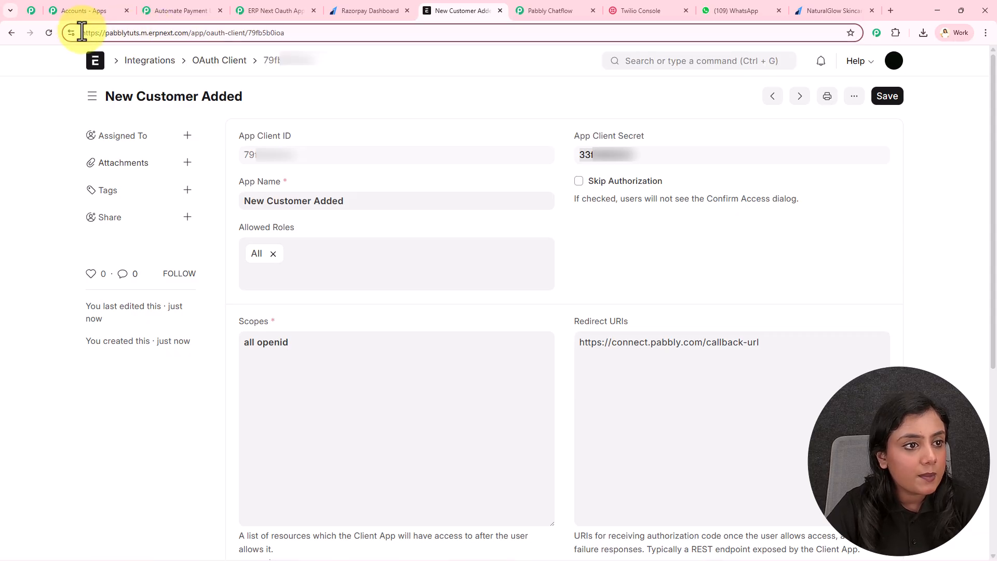
pyautogui.keyDown('shift'); pyautogui.click(185, 32); pyautogui.keyUp('shift')
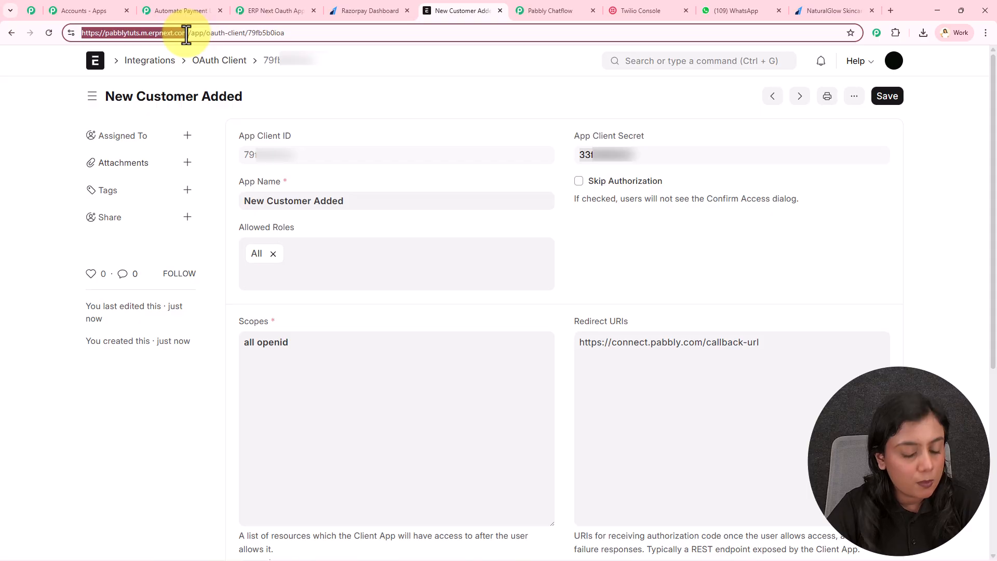
pyautogui.hotkey('ctrl', 'c')
pyautogui.click(177, 10)
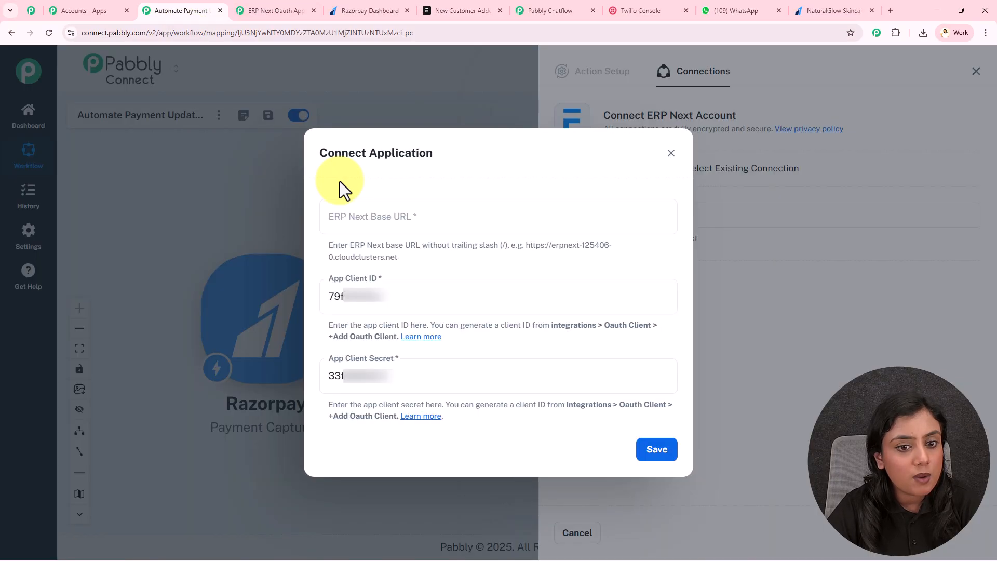
# Step: Paste the base URL into ERP Next Base URL, save, and allow access to authorize the connection
pyautogui.click(471, 217)
pyautogui.hotkey('ctrl', 'v')
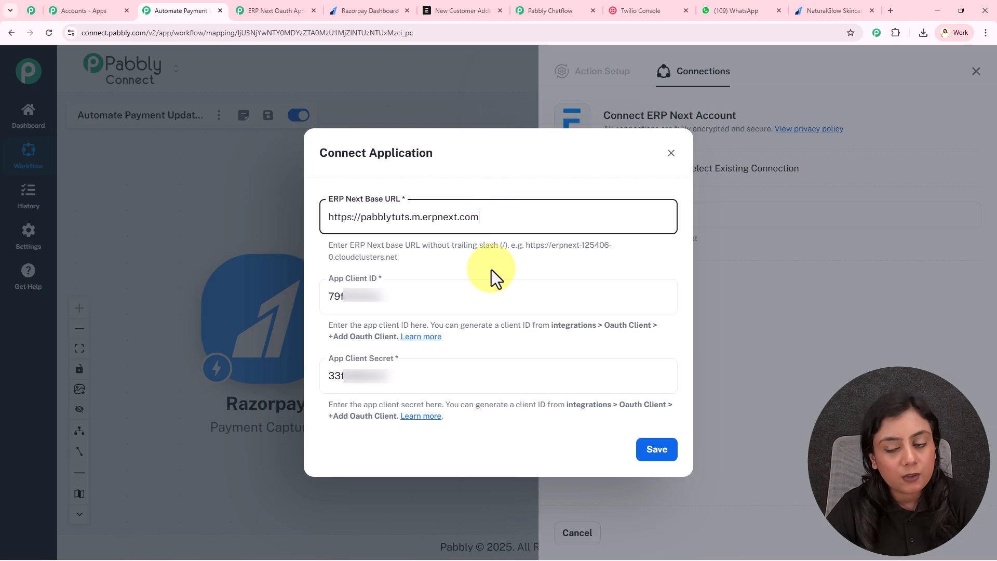
pyautogui.click(642, 453)
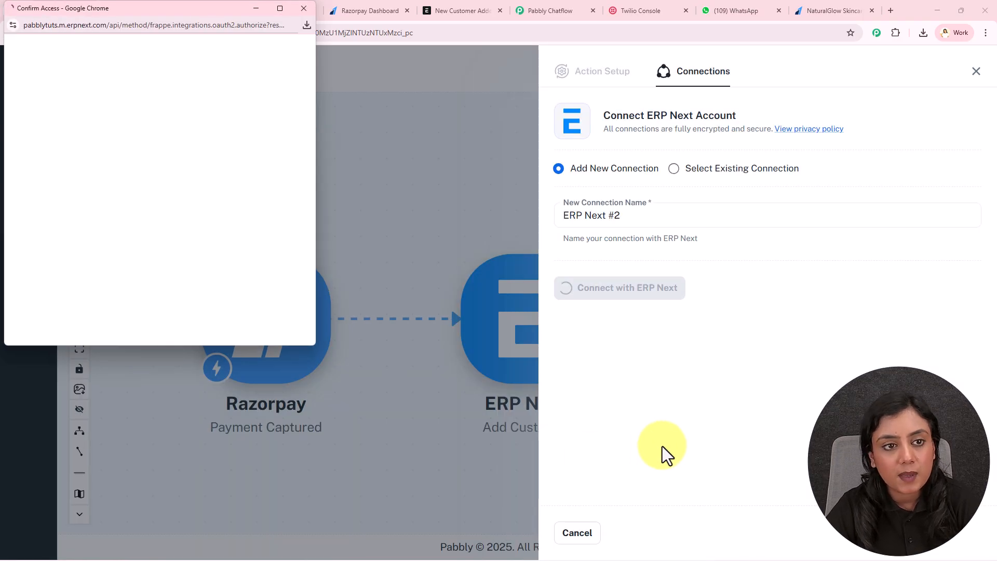
pyautogui.scroll(-2, 200, 252)
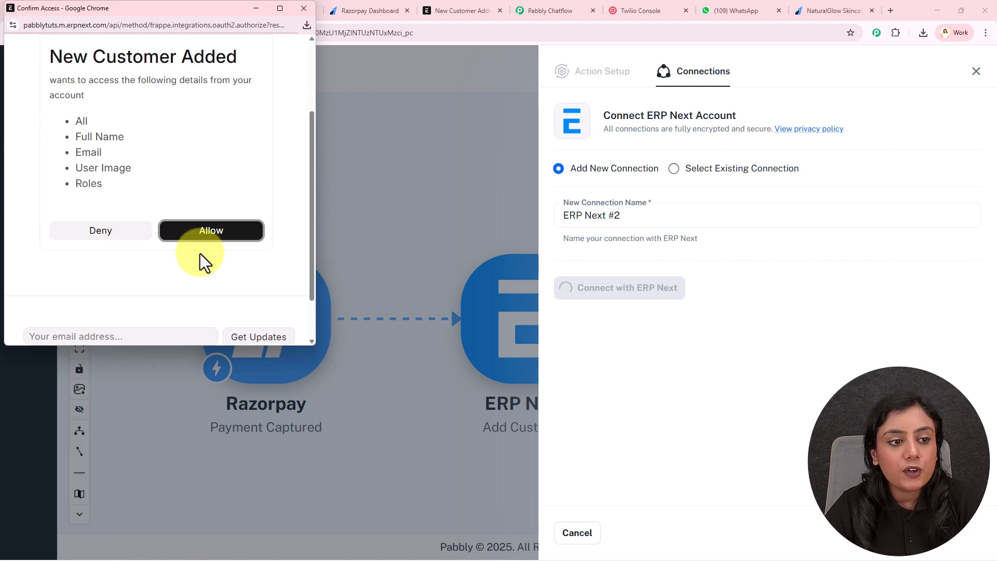
pyautogui.click(213, 237)
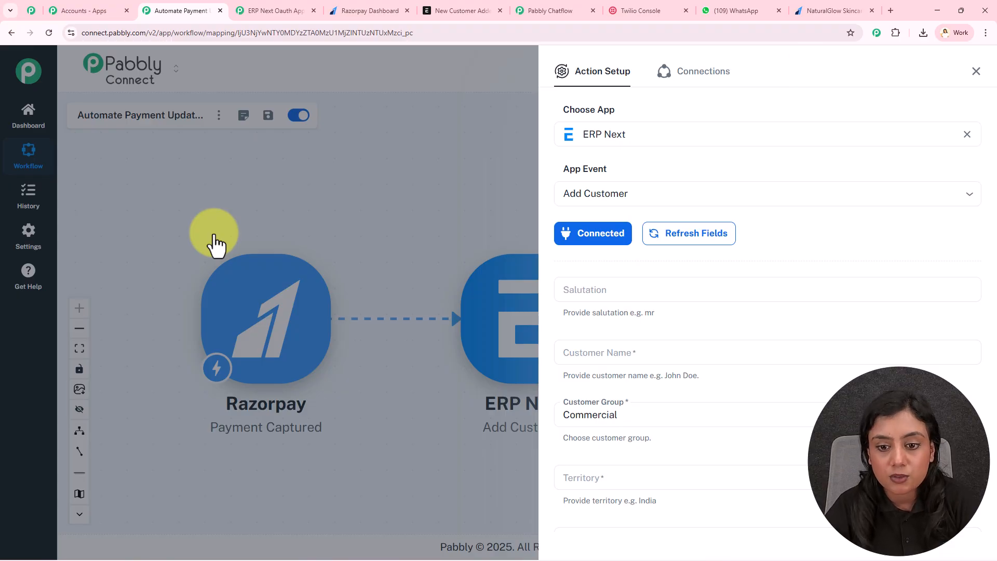
# Step: Map the Razorpay notes first_name (Test) and last_name (Client) into Customer Name
pyautogui.scroll(-1, 746, 325)
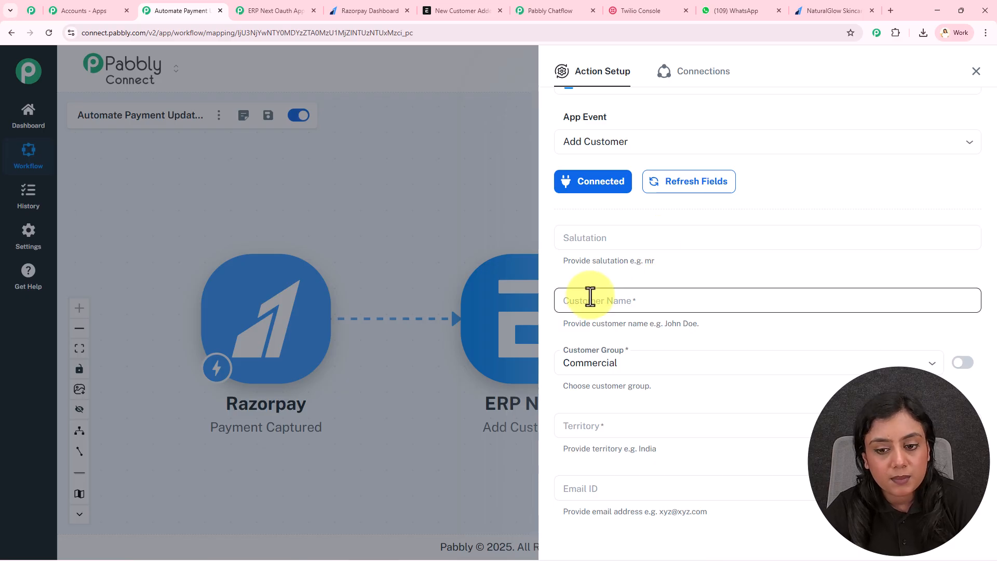
pyautogui.click(650, 297)
pyautogui.click(646, 335)
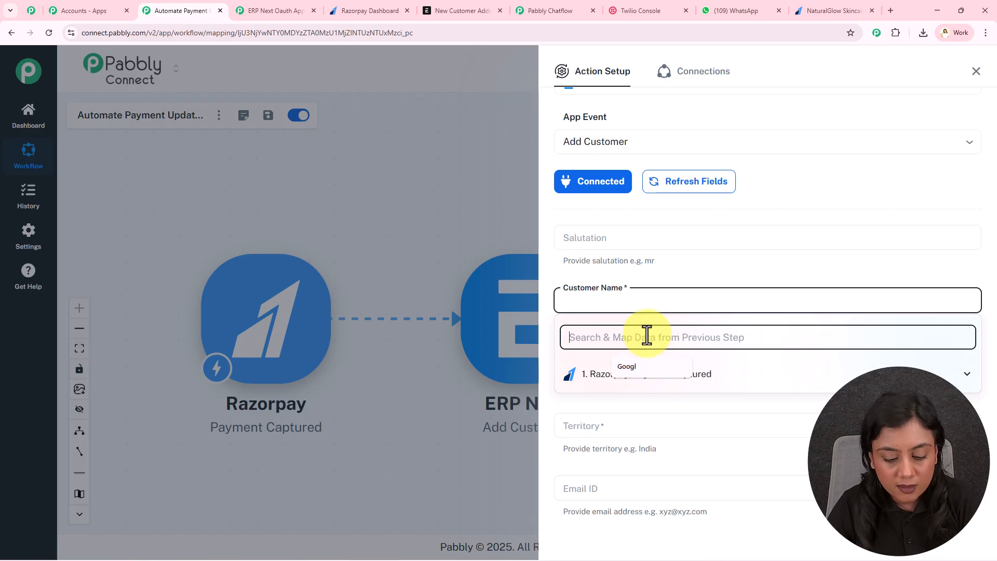
pyautogui.write('name')
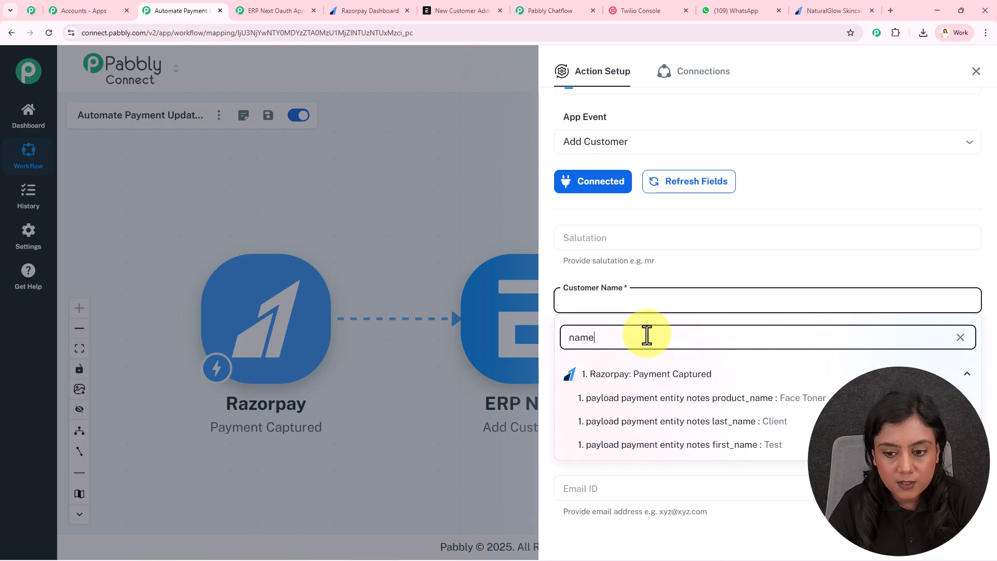
pyautogui.click(784, 454)
pyautogui.click(721, 340)
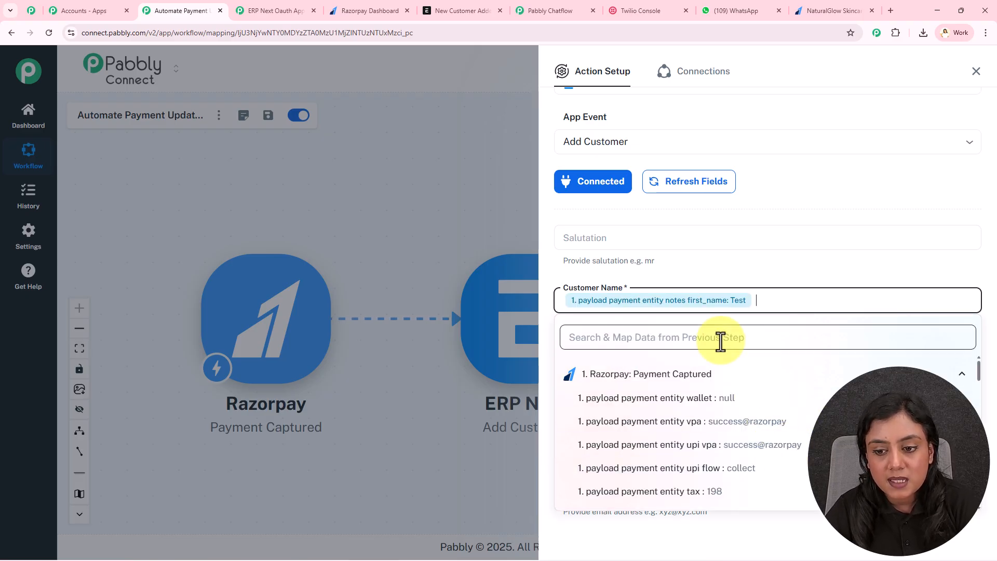
pyautogui.write('name')
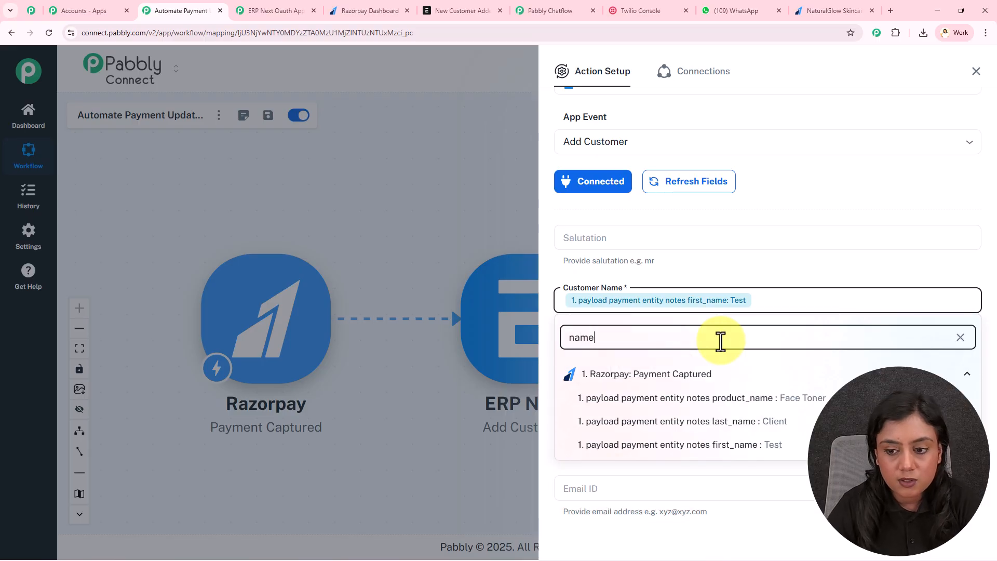
pyautogui.click(746, 421)
pyautogui.click(737, 279)
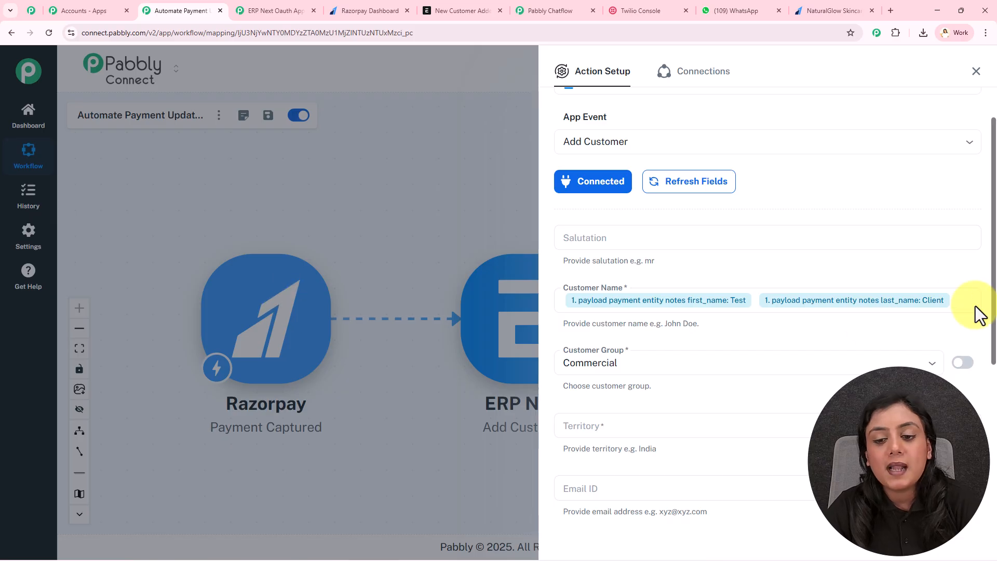
# Step: Set Customer Group to Individual and Territory to India
pyautogui.scroll(-2, 768, 267)
pyautogui.click(660, 259)
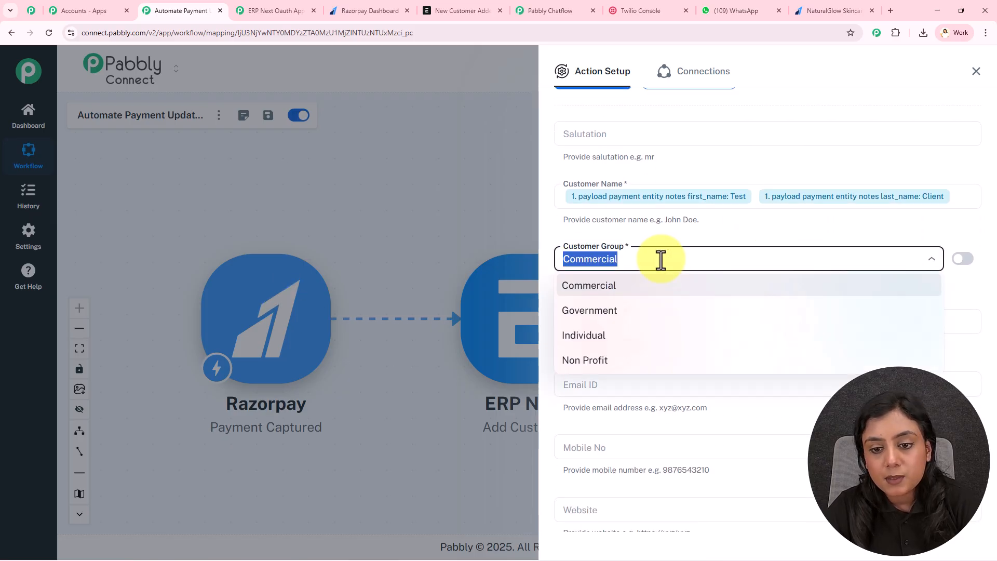
pyautogui.click(652, 335)
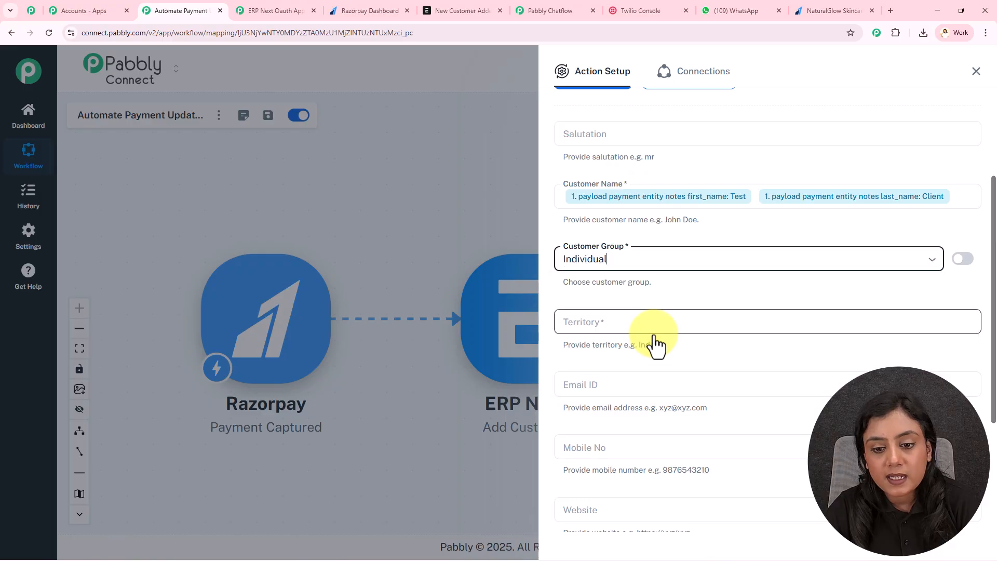
pyautogui.click(629, 322)
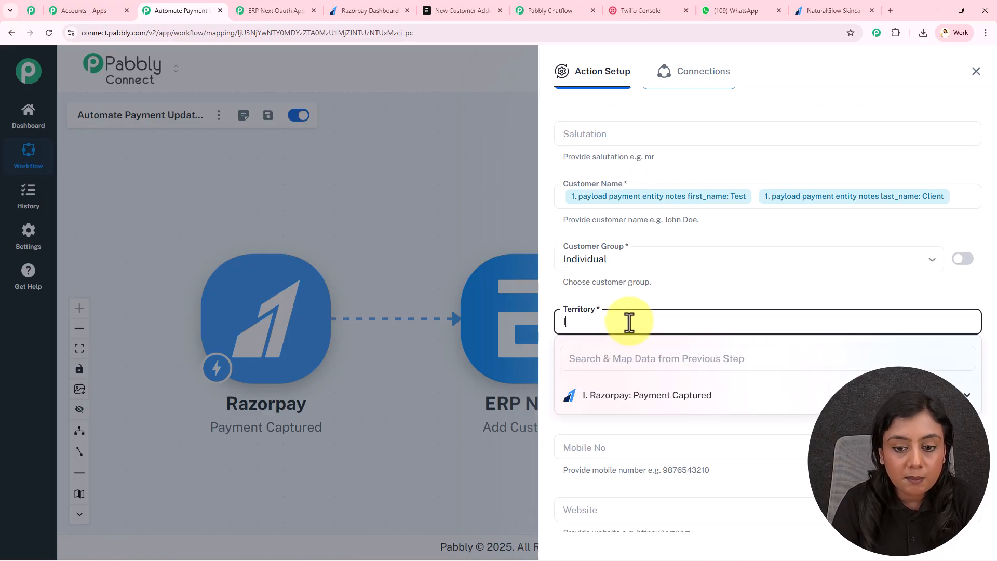
pyautogui.click(671, 302)
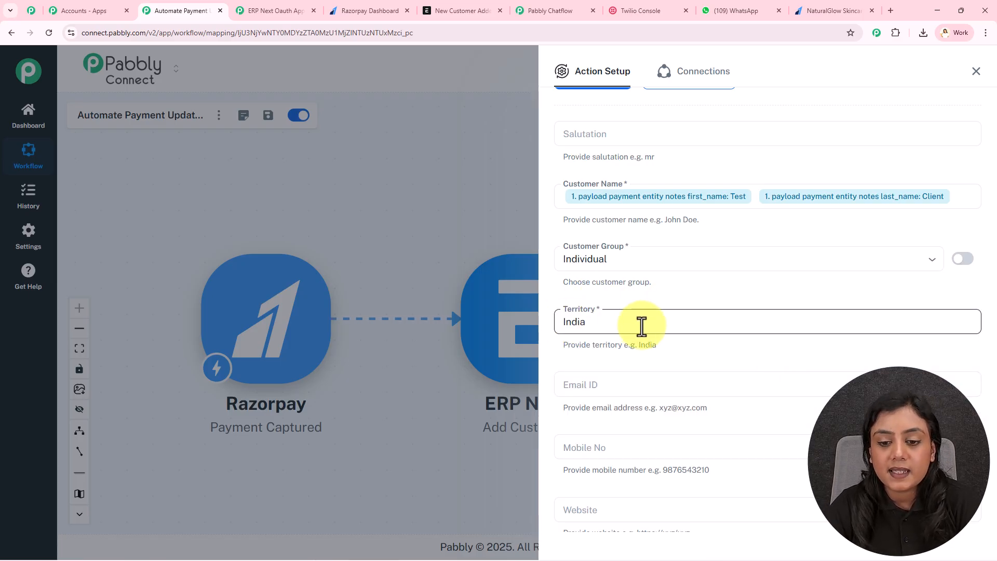
# Step: Map the Razorpay payment email into Email ID and the payment contact into Mobile No
pyautogui.scroll(-2, 759, 343)
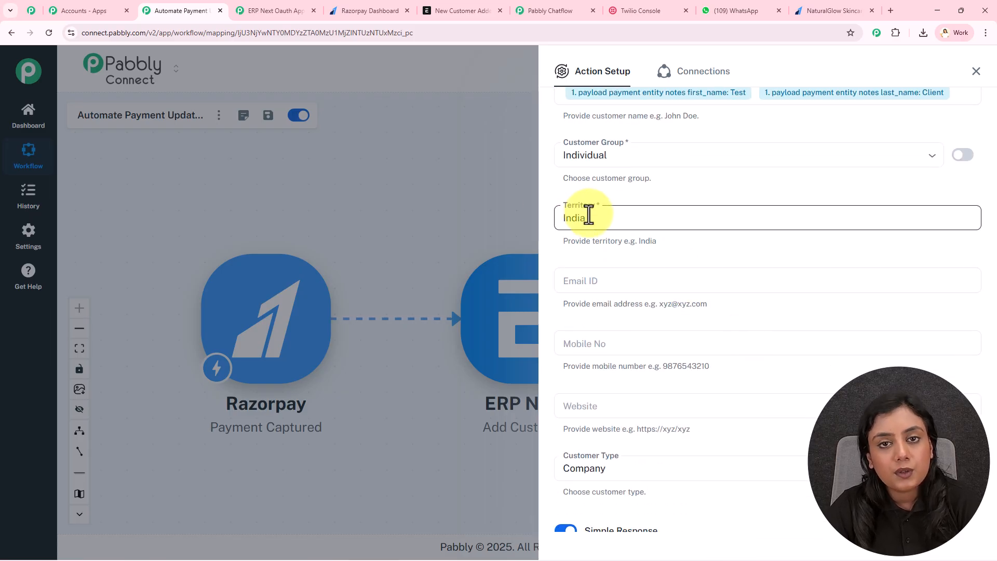
pyautogui.click(607, 278)
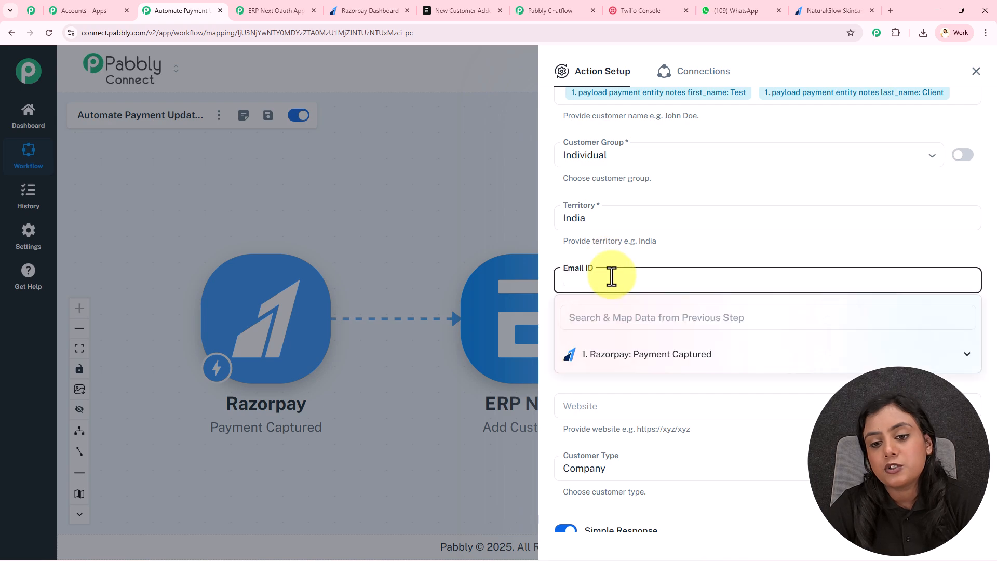
pyautogui.write('@')
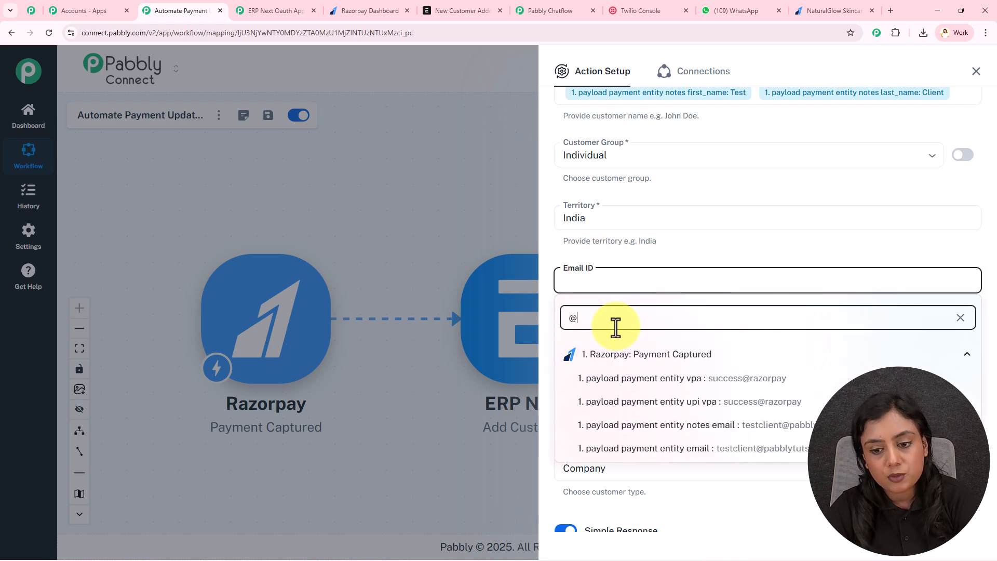
pyautogui.click(696, 450)
pyautogui.click(688, 250)
pyautogui.scroll(-1, 688, 251)
pyautogui.scroll(-1, 687, 250)
pyautogui.click(672, 256)
pyautogui.write('+')
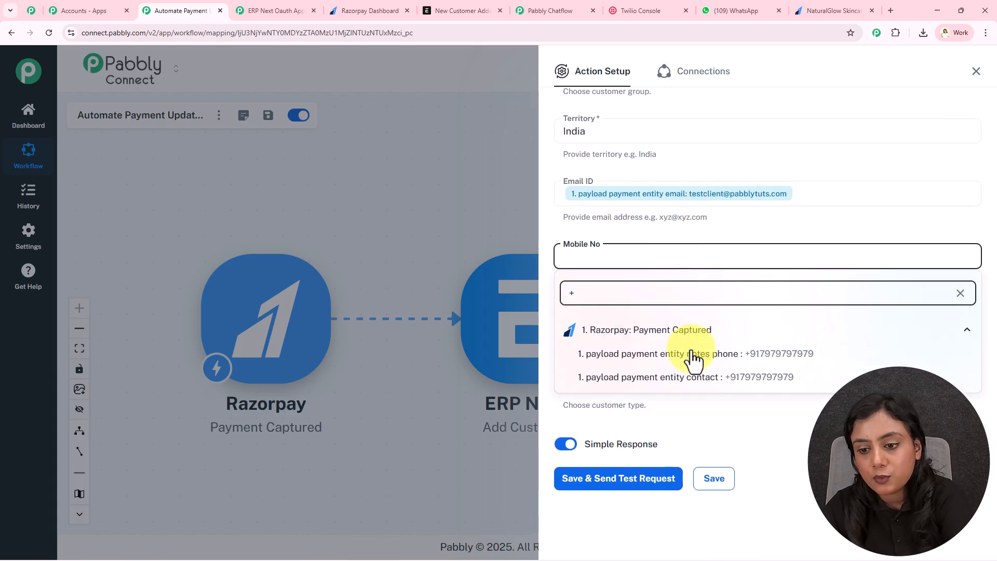
pyautogui.click(684, 382)
pyautogui.click(681, 234)
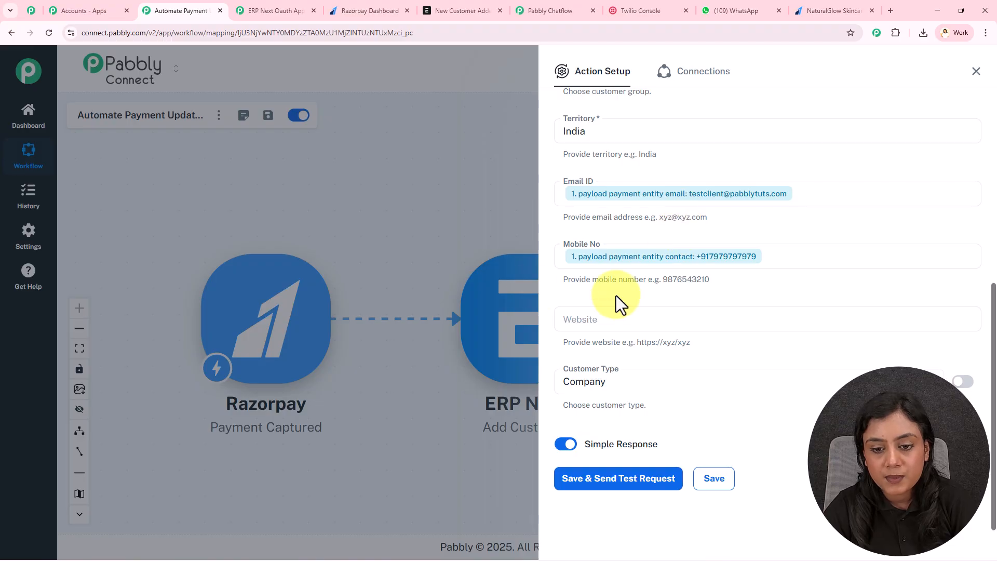
# Step: Set Customer Type to Individual, then save and send a test request
pyautogui.click(642, 375)
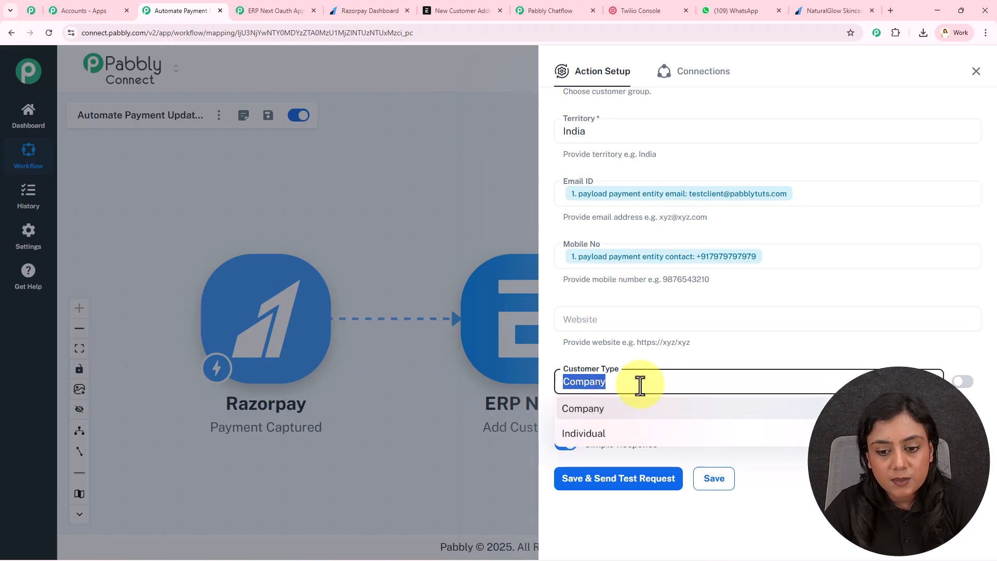
pyautogui.click(640, 432)
pyautogui.click(640, 480)
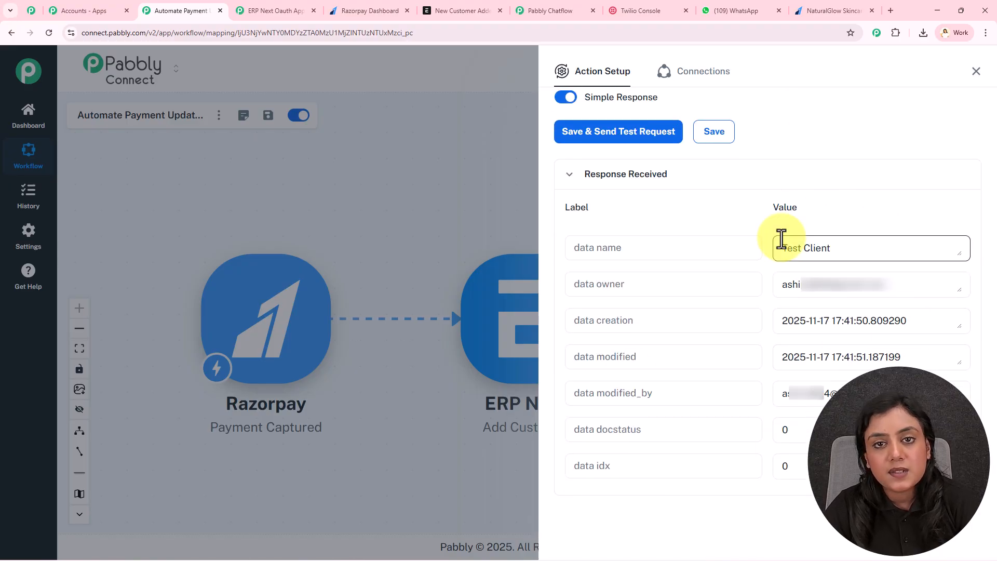
# Step: Inspect the new Test Client record in ERPNext's Customer list, including its Address & Contact details
pyautogui.click(466, 7)
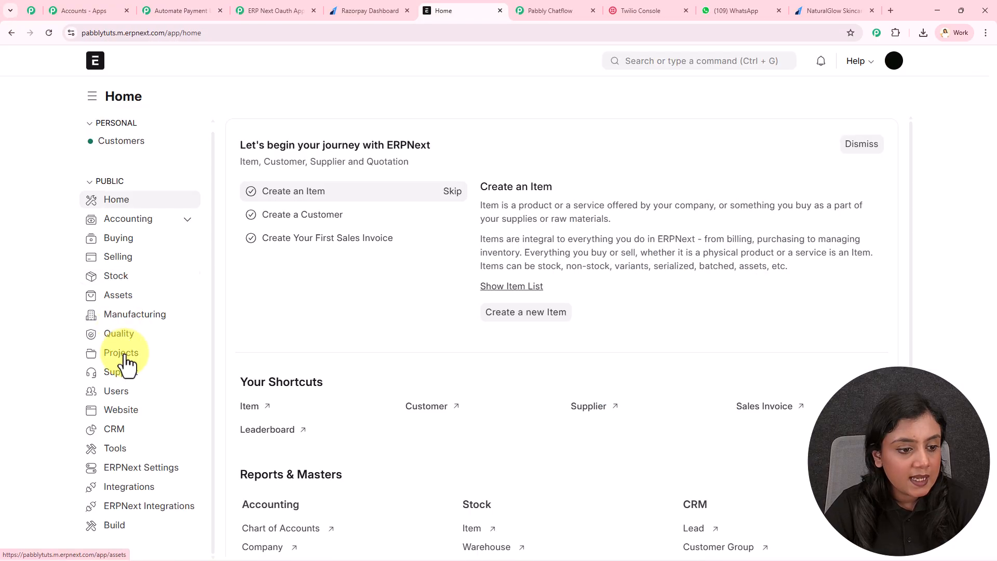
pyautogui.click(134, 431)
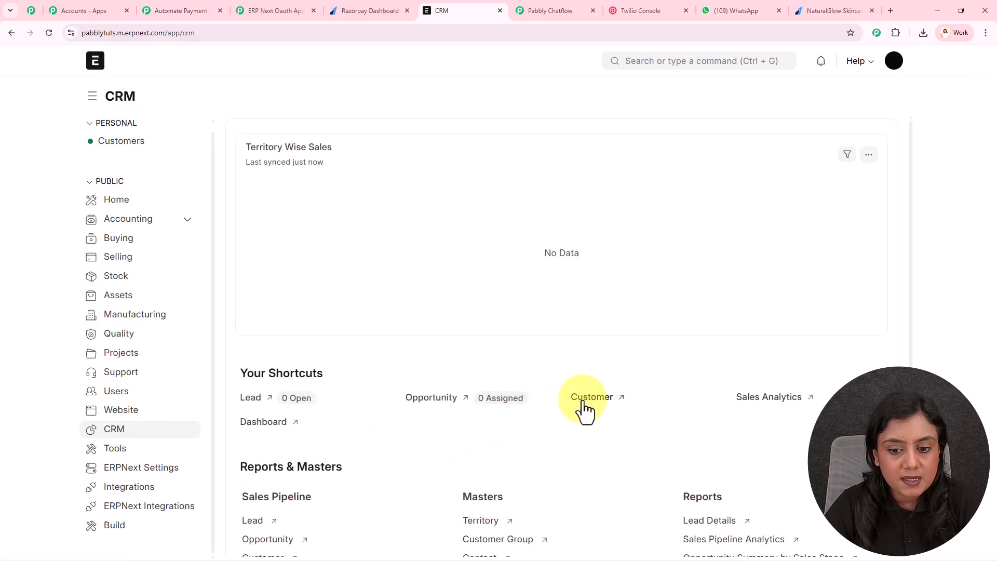
pyautogui.click(584, 403)
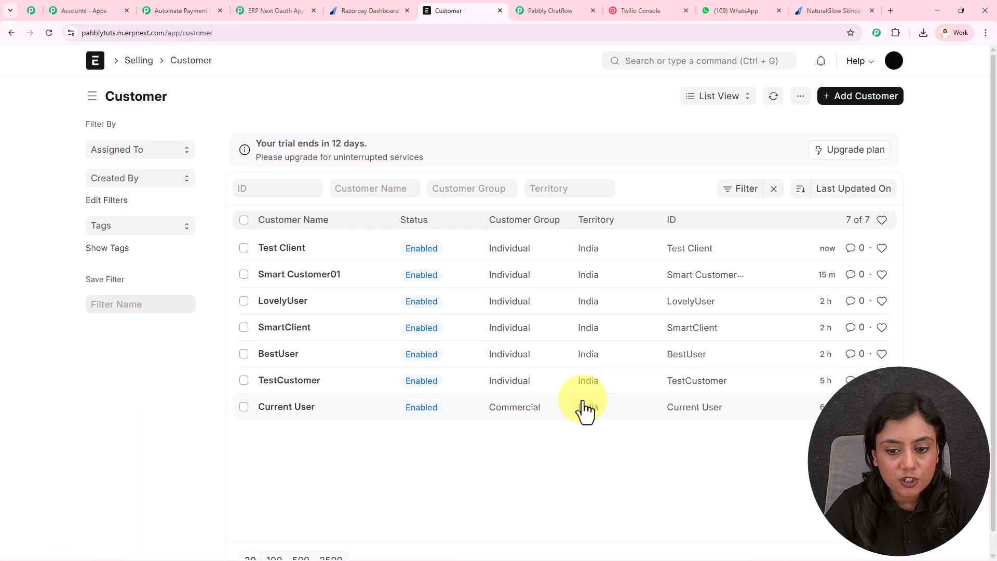
pyautogui.click(271, 249)
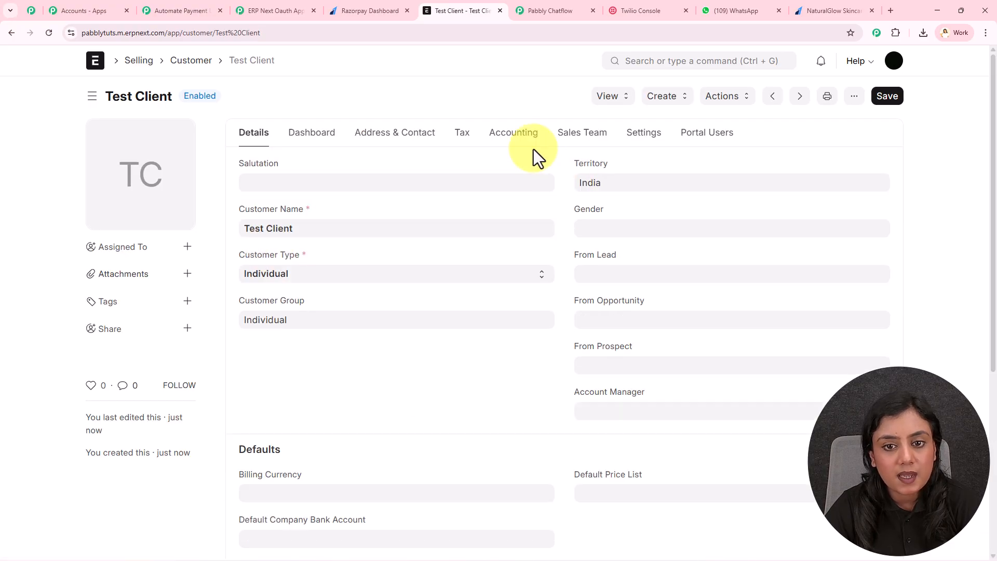
pyautogui.click(394, 136)
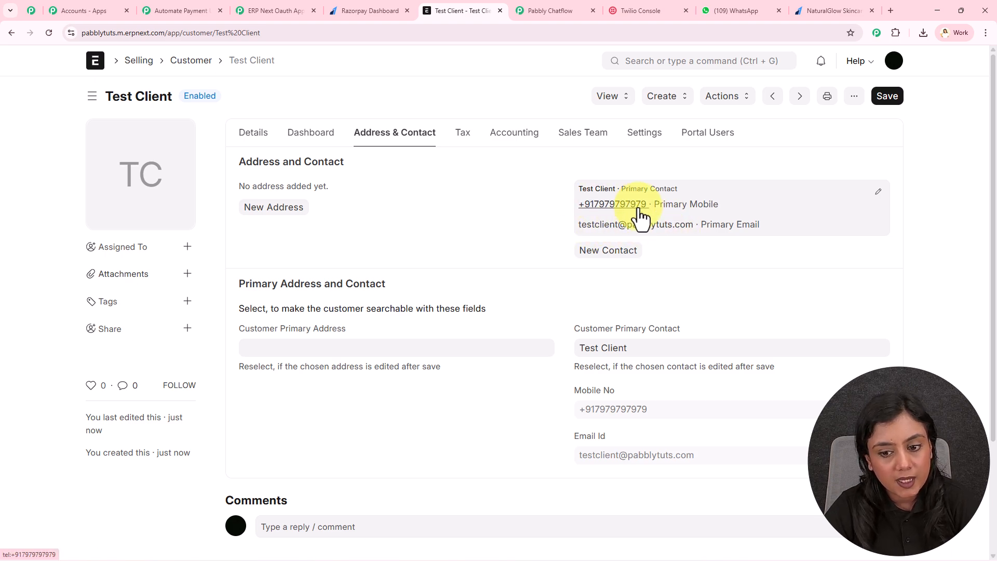
pyautogui.click(258, 137)
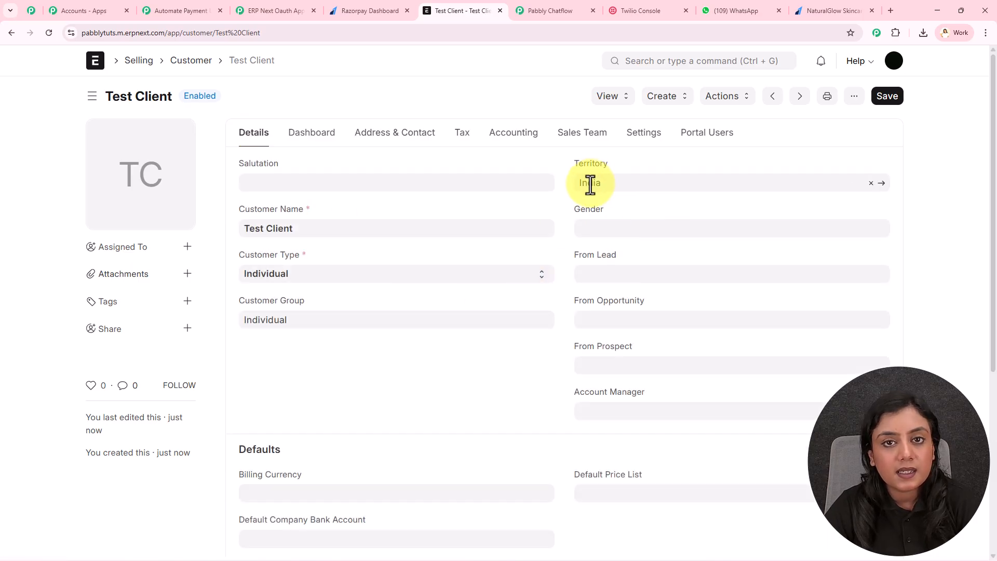
pyautogui.click(199, 11)
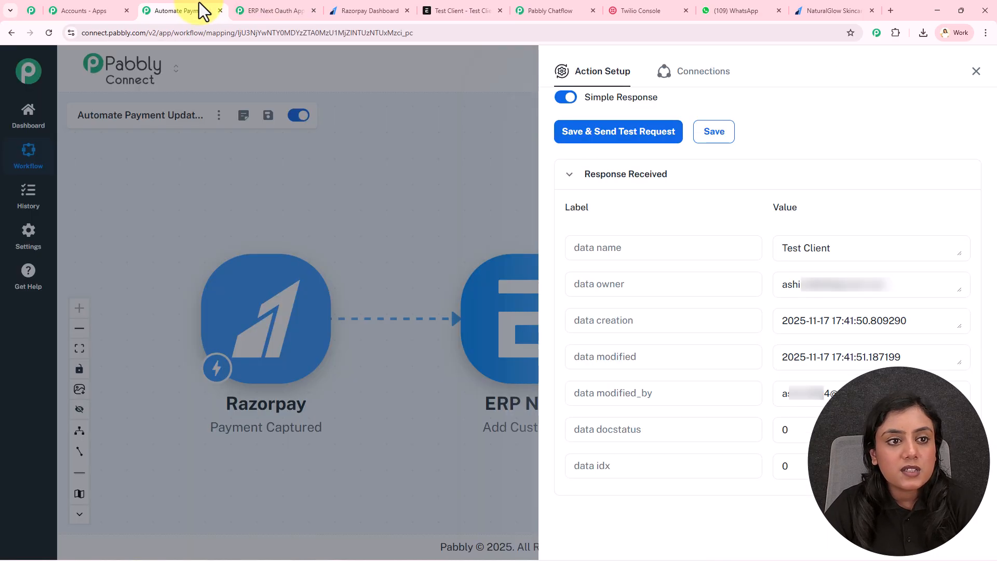
# Step: Add a Twilio Send SMS Message action step after the ERP Next step
pyautogui.click(313, 11)
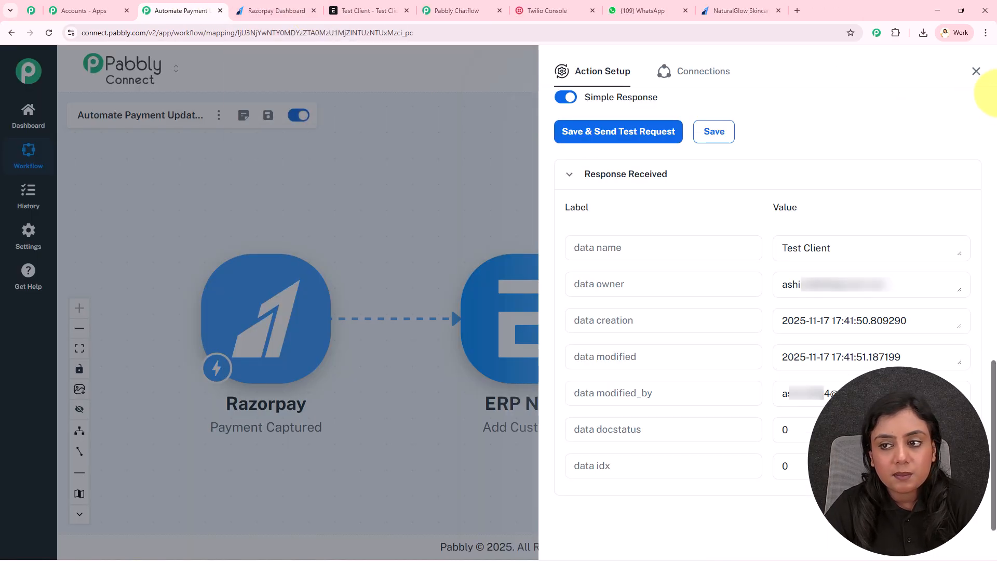
pyautogui.click(977, 76)
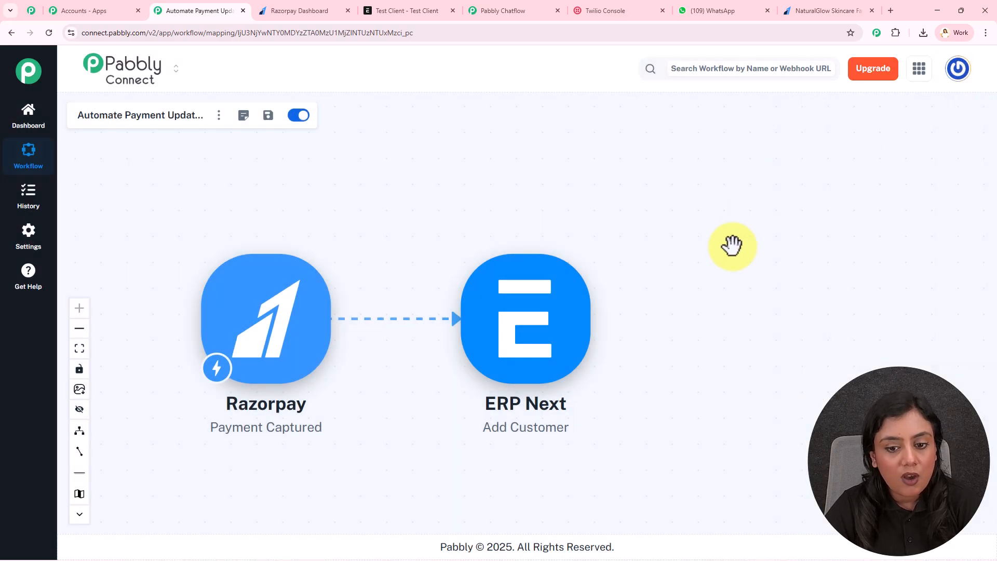
pyautogui.moveTo(674, 235); pyautogui.dragTo(613, 231)
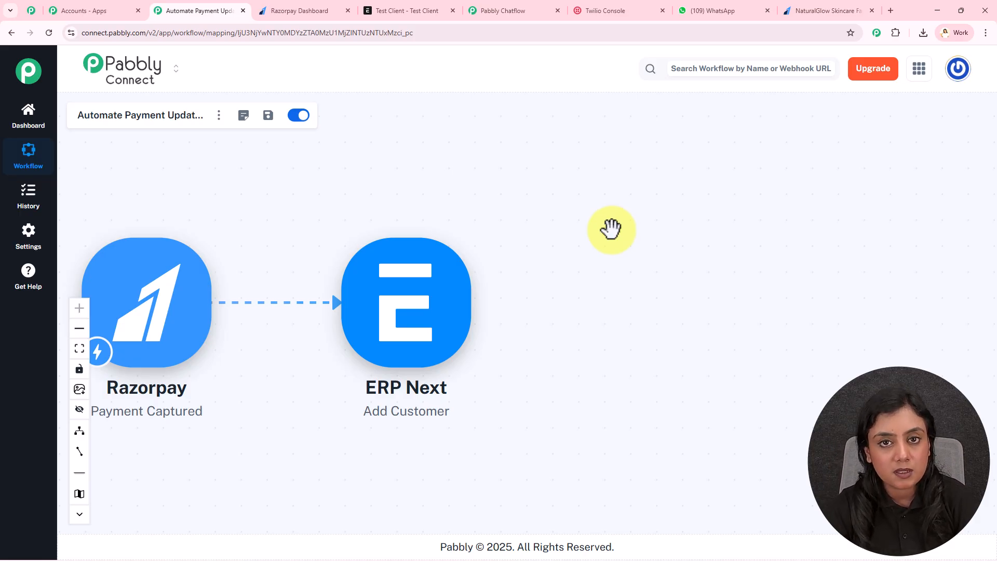
pyautogui.moveTo(457, 312)
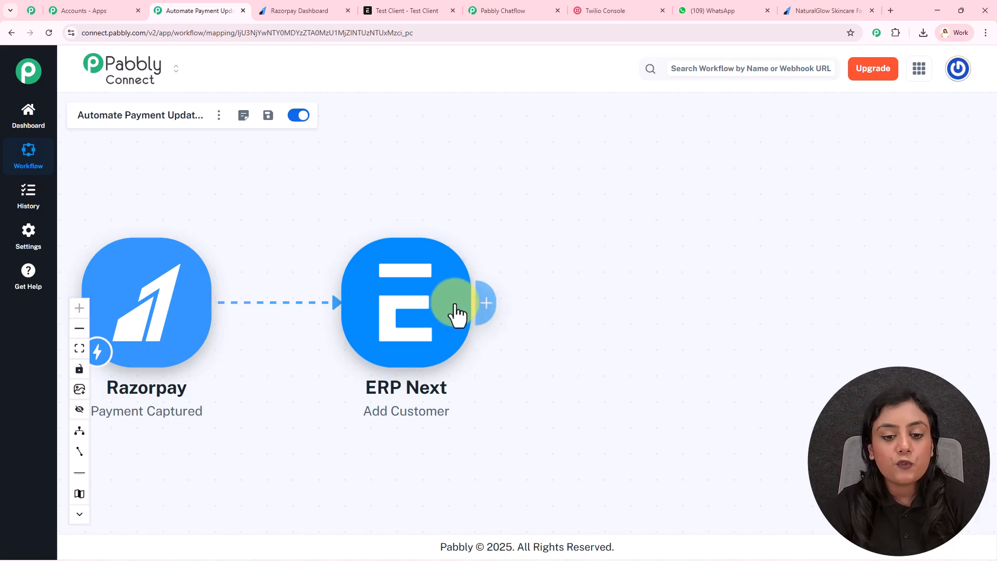
pyautogui.click(484, 309)
pyautogui.write('Twi')
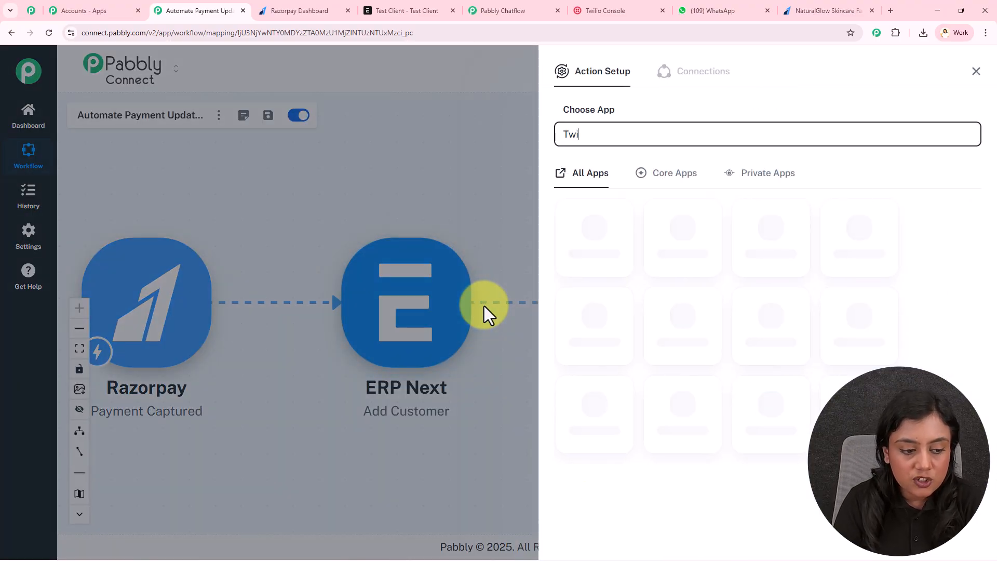
pyautogui.click(621, 219)
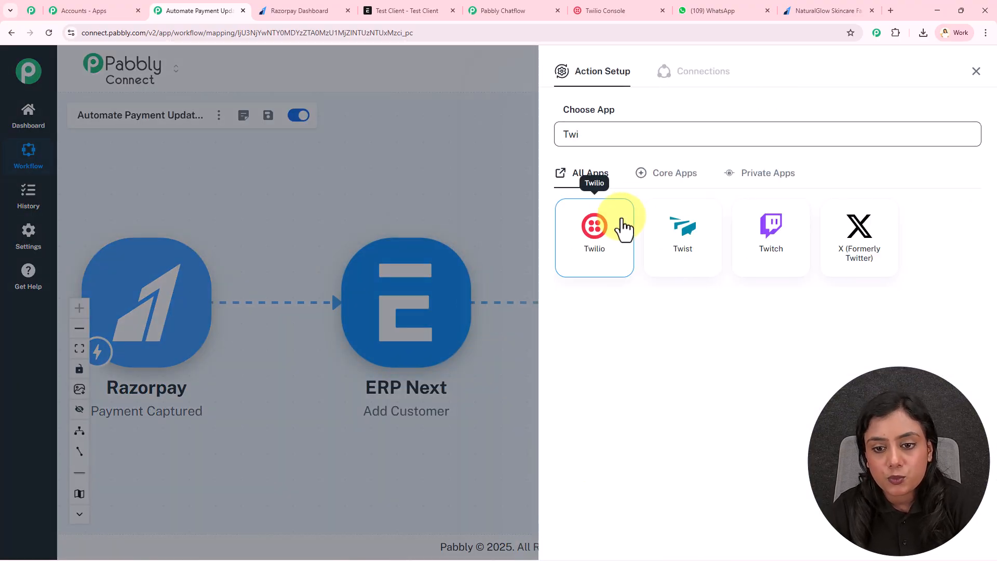
pyautogui.click(623, 200)
pyautogui.click(627, 233)
# Step: Start a new Twilio connection and go to the Twilio Console for credentials
pyautogui.click(605, 240)
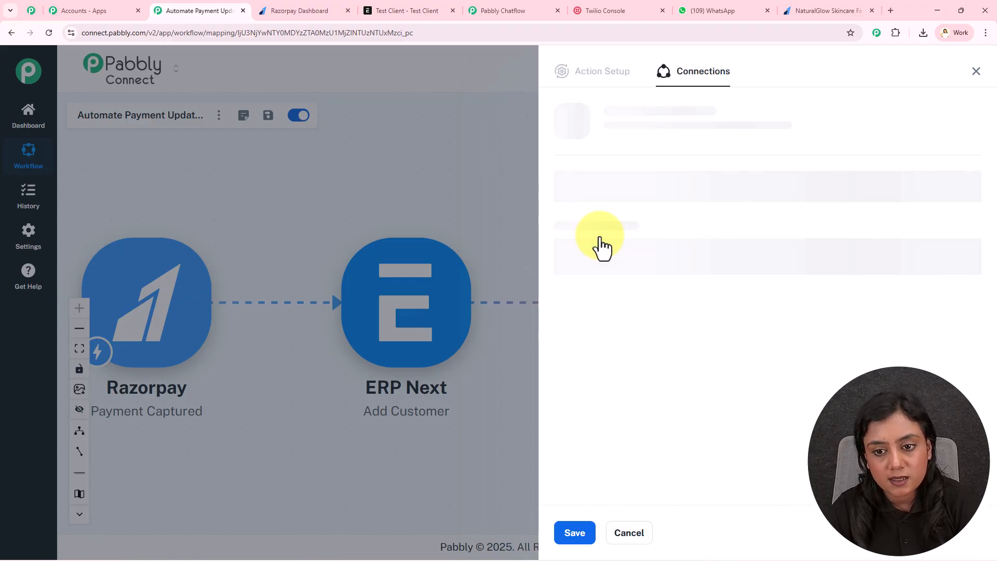
pyautogui.click(626, 222)
pyautogui.click(662, 195)
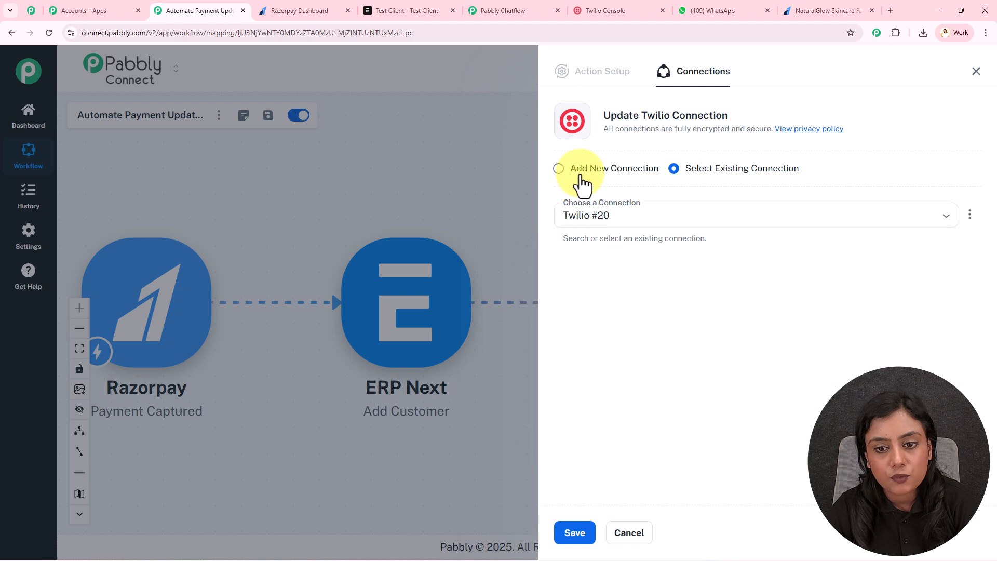
pyautogui.click(562, 176)
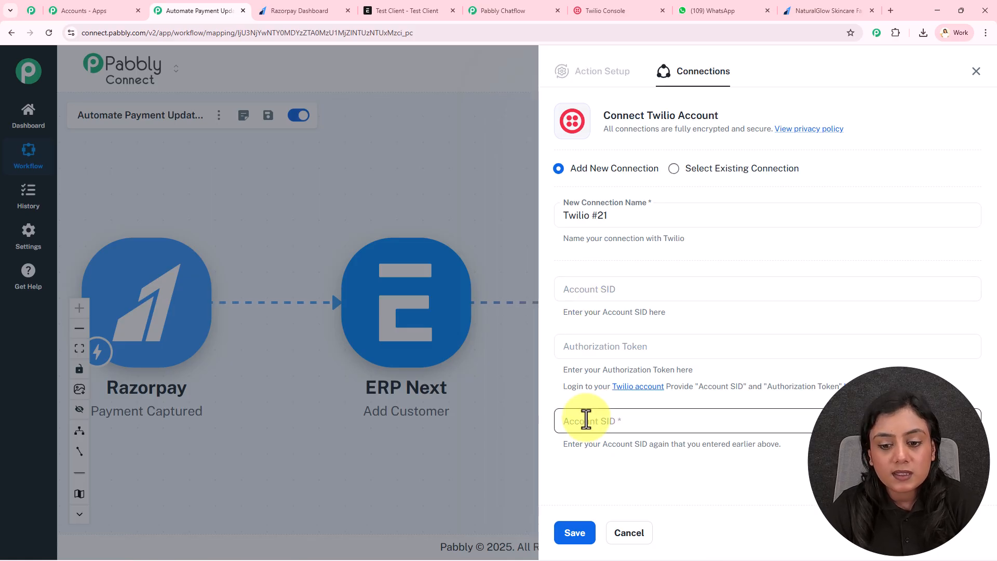
pyautogui.click(618, 11)
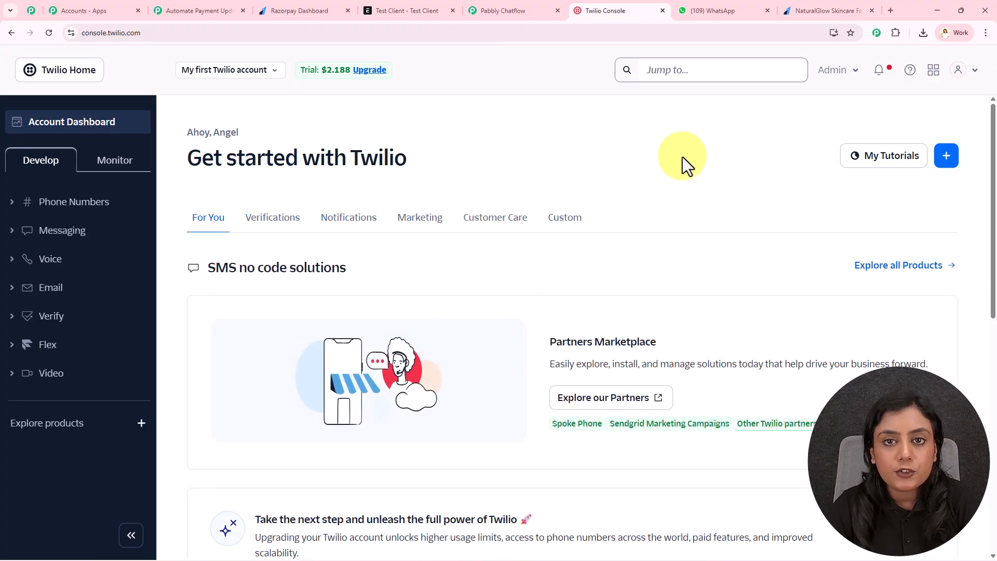
# Step: Copy the Twilio Account SID into both Account SID fields of the connection form
pyautogui.scroll(-10, 241, 200)
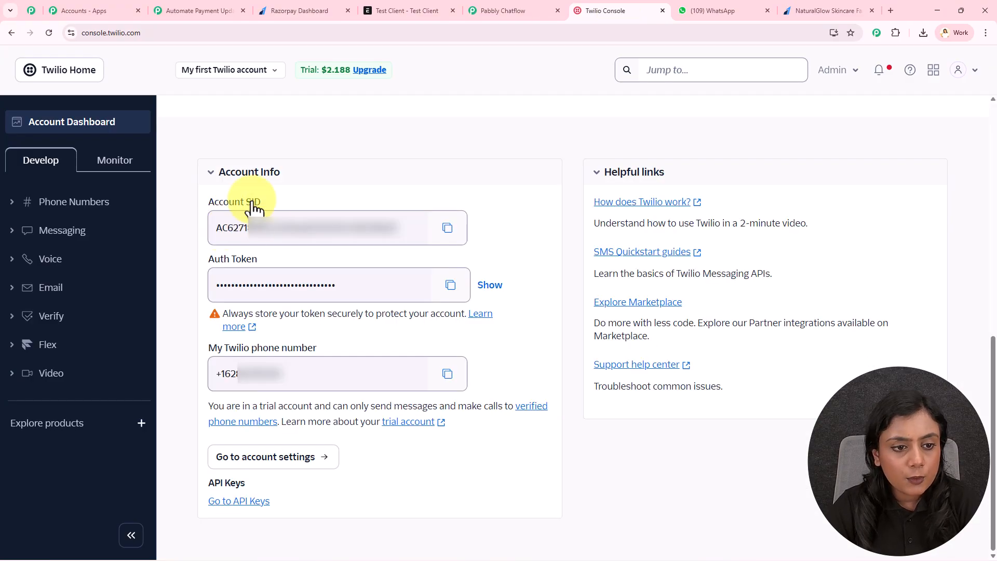
pyautogui.click(447, 227)
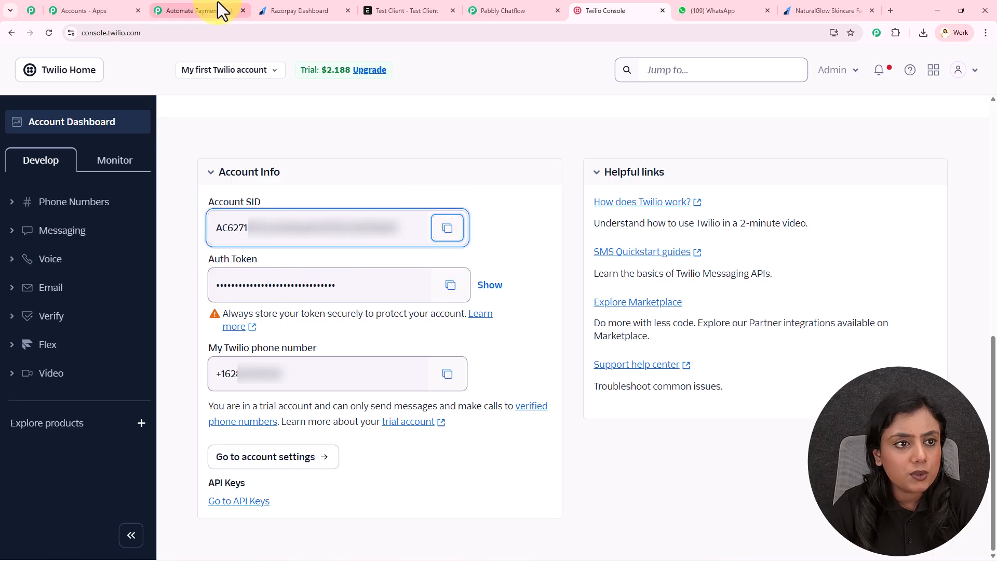
pyautogui.click(208, 11)
pyautogui.click(661, 299)
pyautogui.hotkey('ctrl', 'v')
pyautogui.click(626, 417)
pyautogui.hotkey('ctrl', 'v')
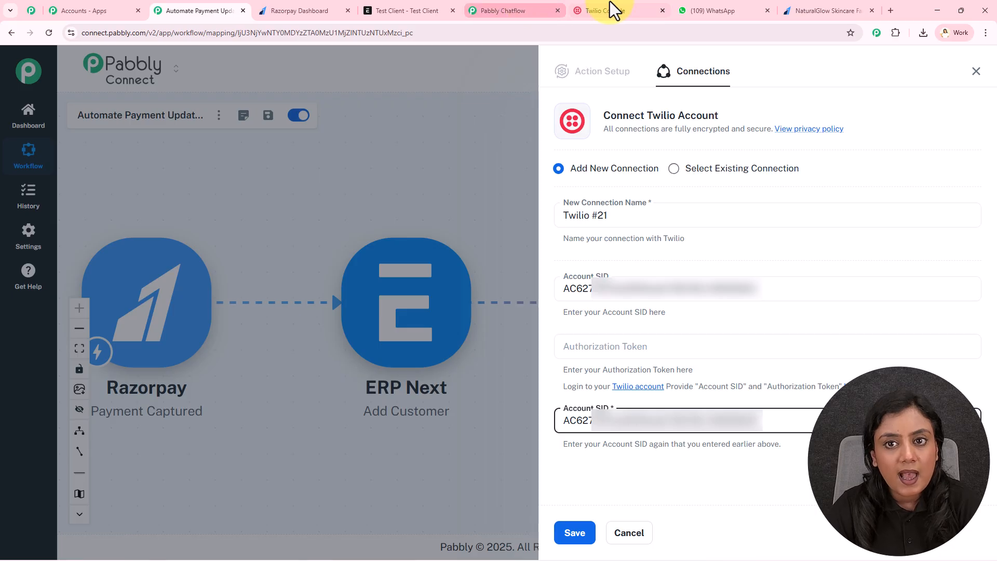
# Step: Paste the Twilio Auth Token into the connection and save the Twilio #21 connection
pyautogui.click(590, 5)
pyautogui.click(447, 224)
pyautogui.click(208, 11)
pyautogui.click(659, 346)
pyautogui.hotkey('ctrl', 'v')
pyautogui.click(575, 535)
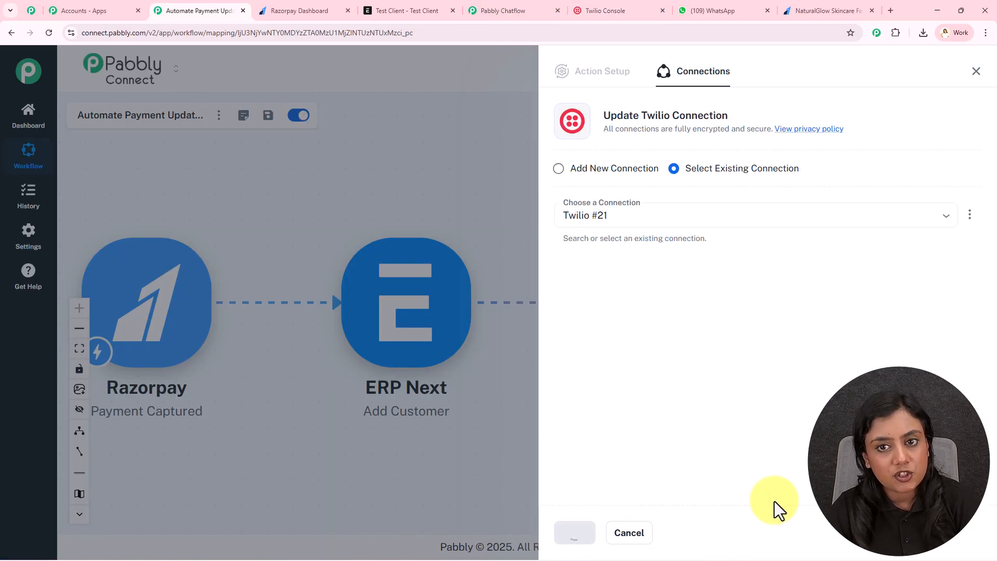
# Step: Enter the SMS body greeting the payer with mapped Razorpay first_name and last_name
pyautogui.scroll(-1, 783, 442)
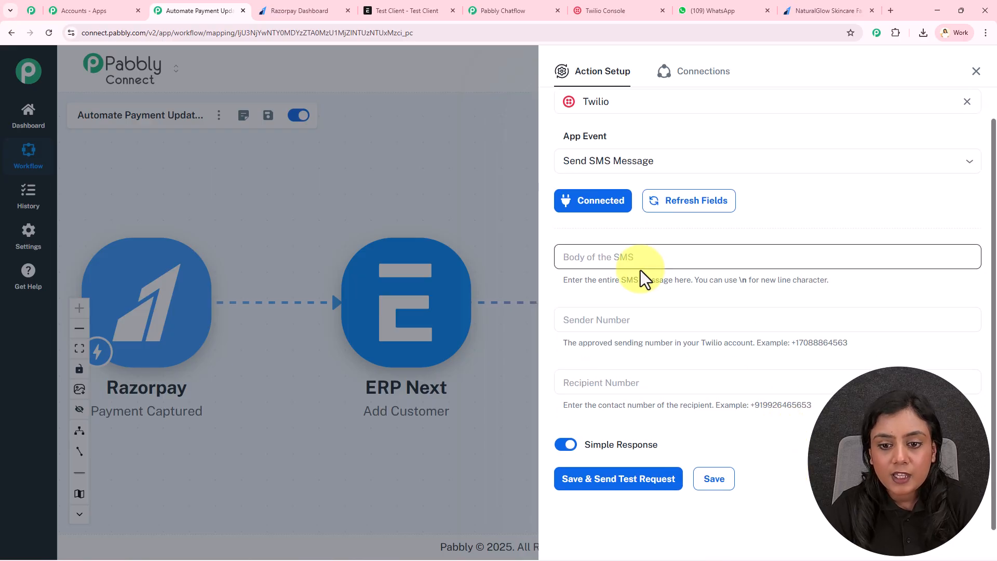
pyautogui.click(641, 257)
pyautogui.click(649, 236)
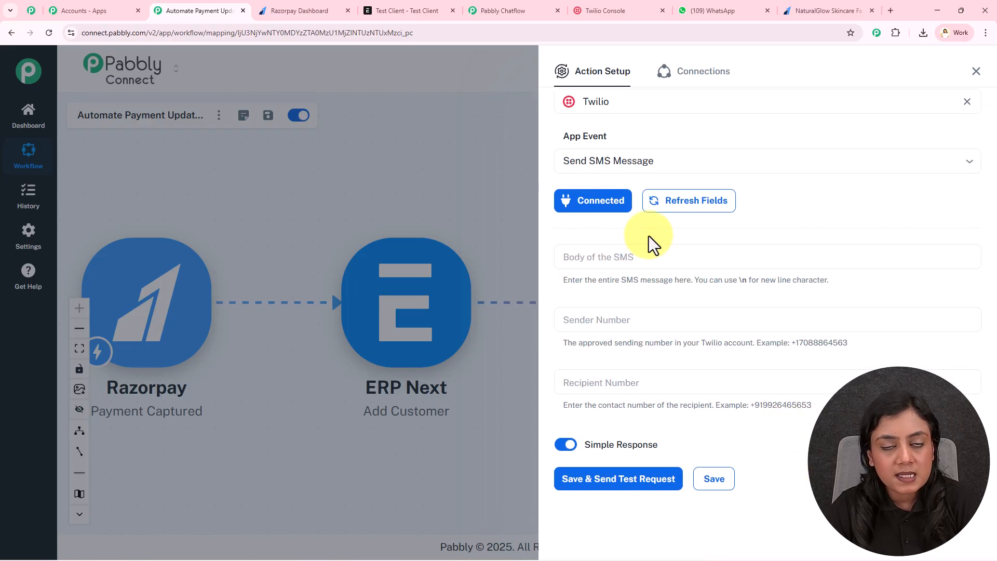
pyautogui.click(643, 259)
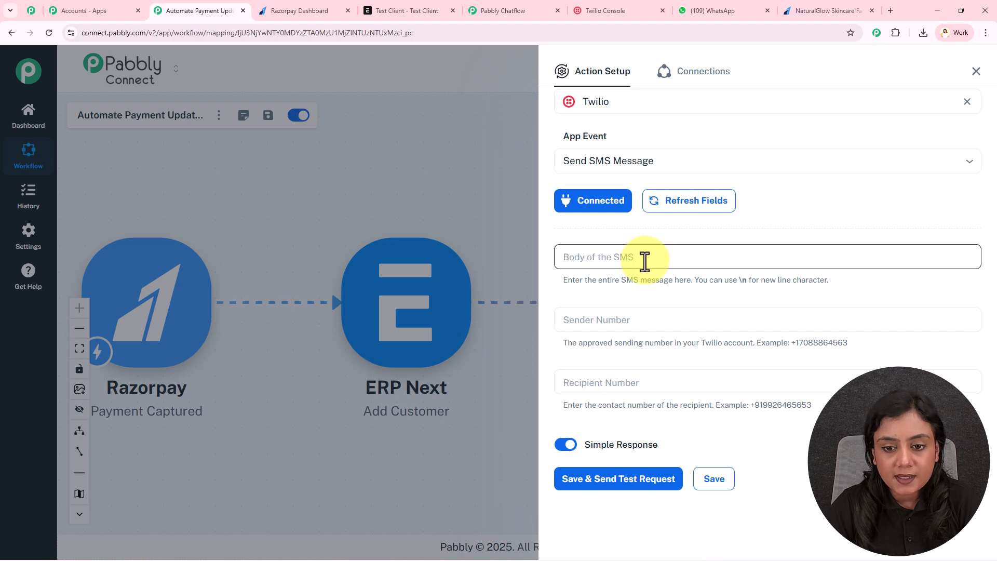
pyautogui.hotkey('ctrl', 'v')
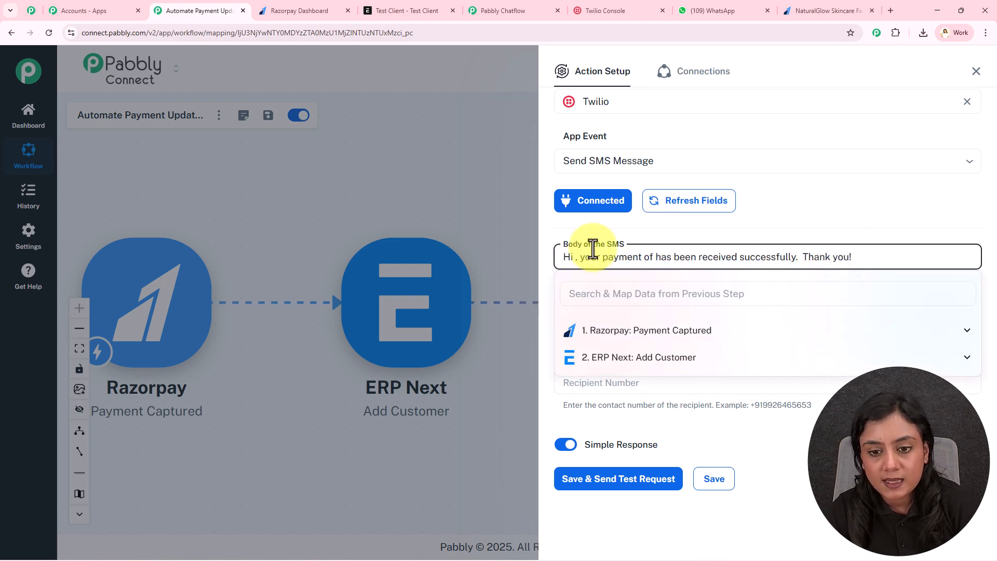
pyautogui.click(642, 336)
pyautogui.scroll(-2, 696, 413)
pyautogui.scroll(-5, 696, 412)
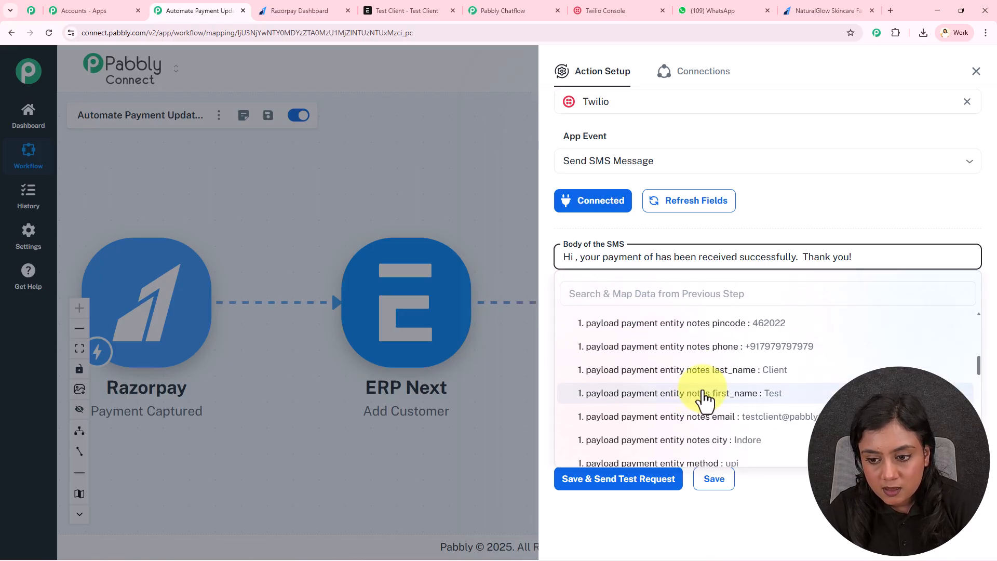
pyautogui.click(698, 395)
pyautogui.click(709, 395)
pyautogui.click(753, 232)
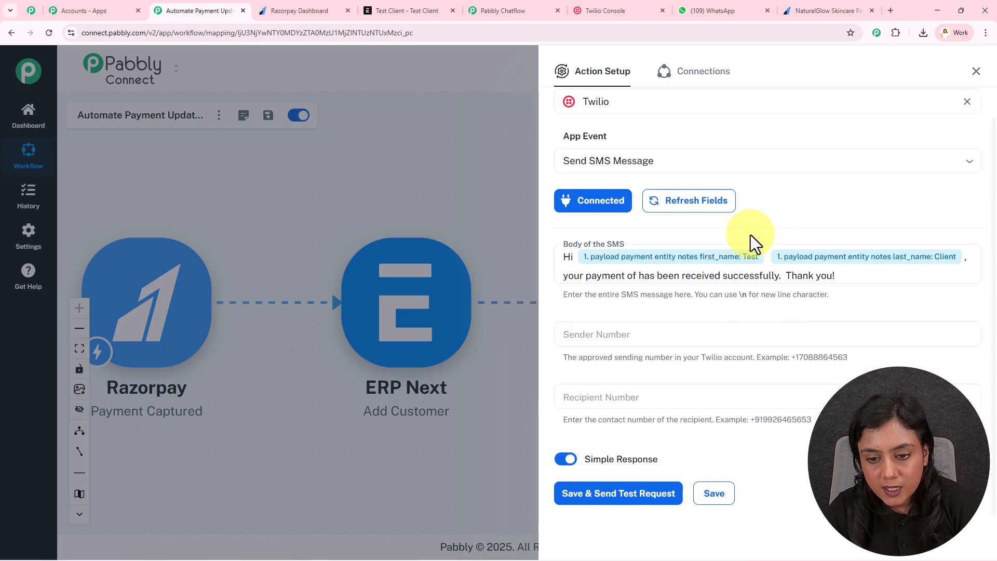
pyautogui.click(634, 321)
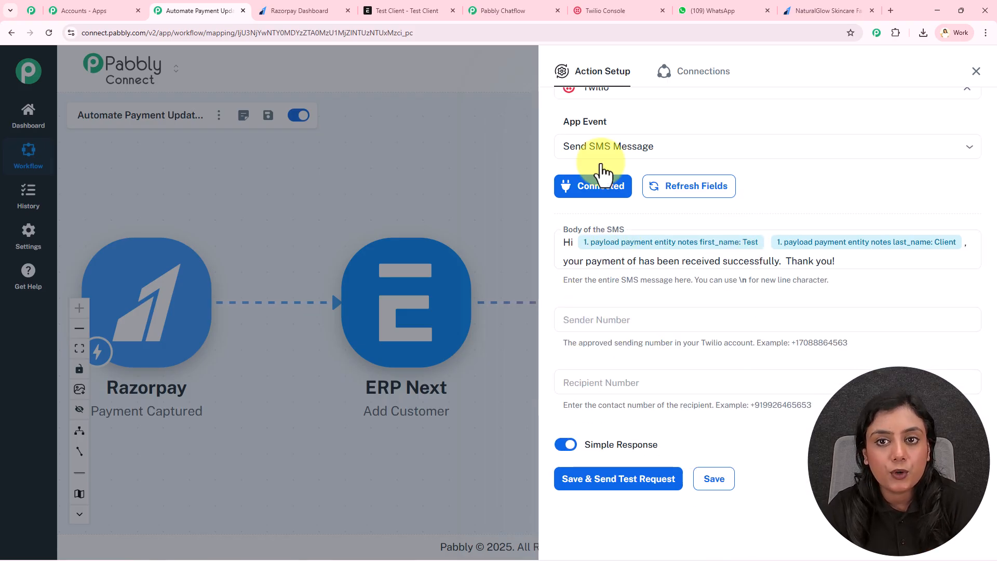
pyautogui.click(593, 11)
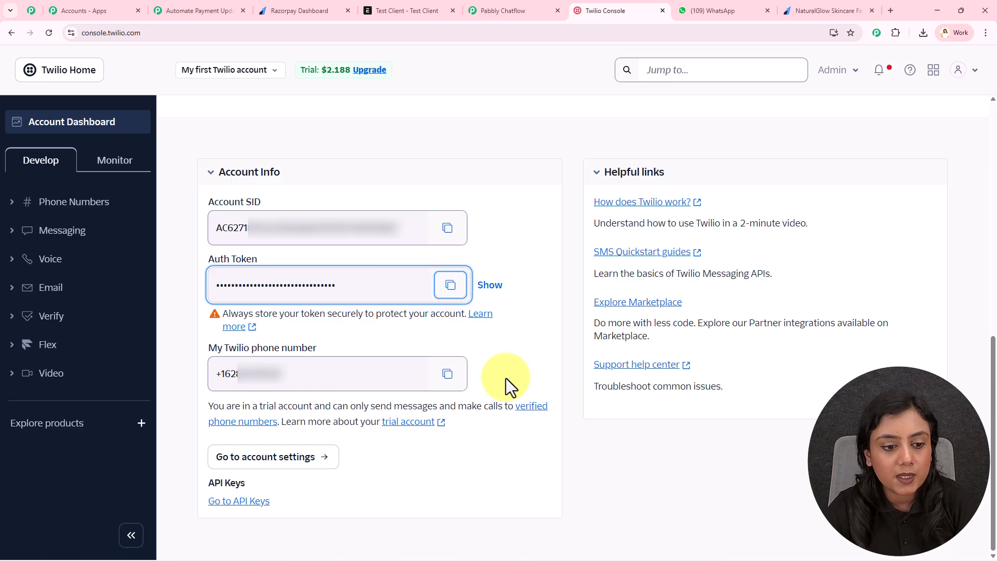
# Step: Copy the Twilio phone number into the Sender Number field
pyautogui.click(445, 380)
pyautogui.click(211, 8)
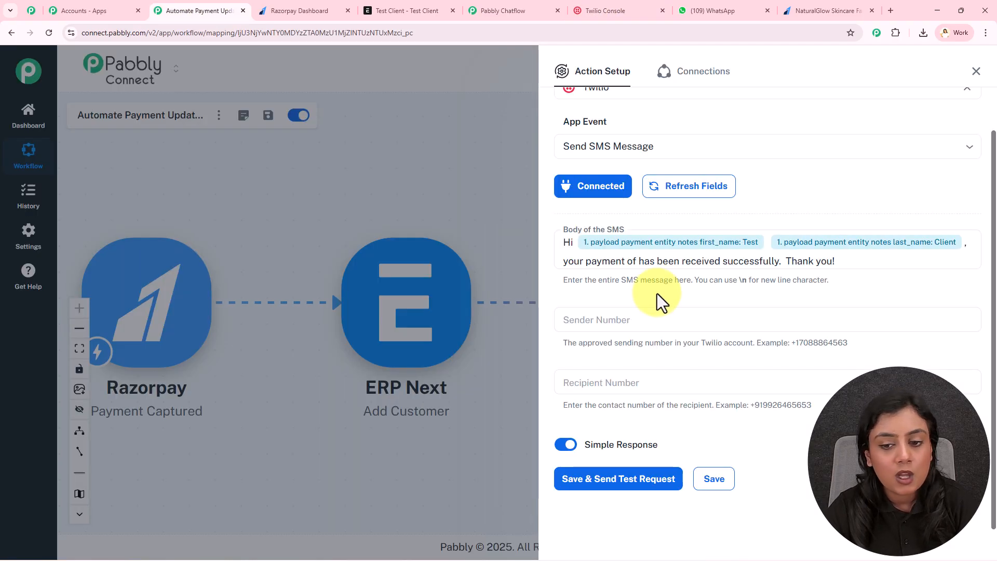
pyautogui.click(656, 318)
pyautogui.hotkey('ctrl', 'v')
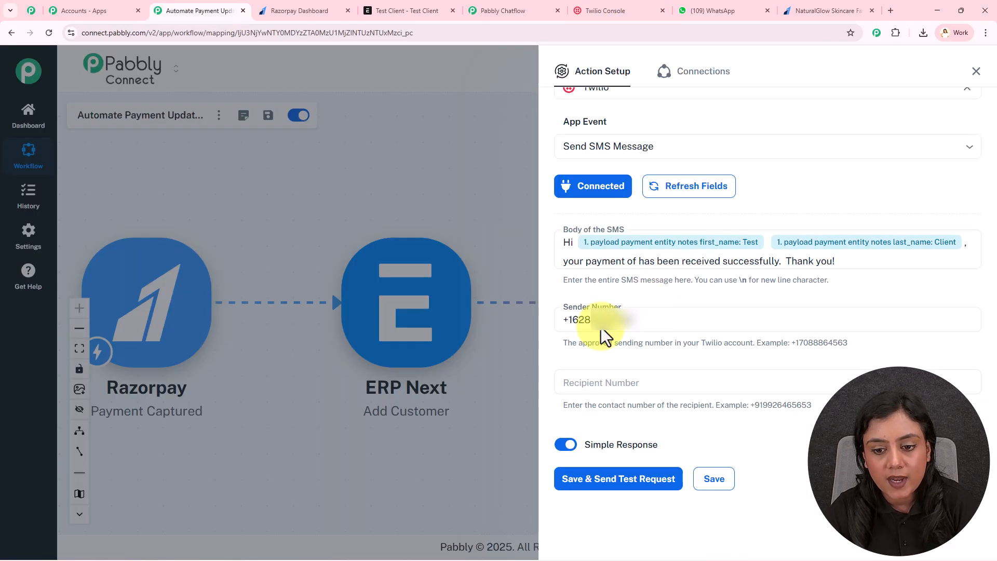
# Step: Replace the mapped Recipient Number with a fixed phone number, then save and send a test SMS
pyautogui.click(618, 381)
pyautogui.write('+')
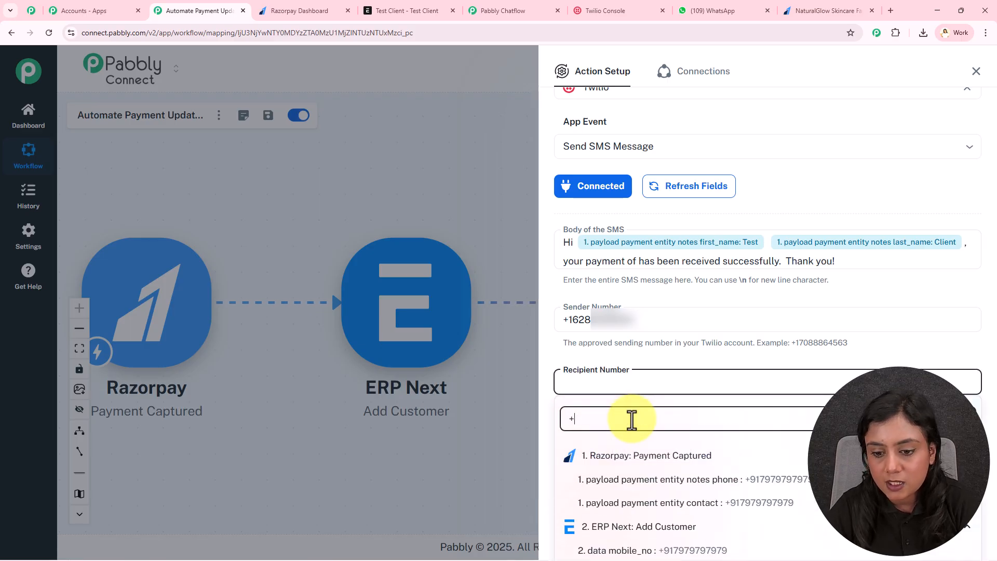
pyautogui.click(699, 477)
pyautogui.click(718, 422)
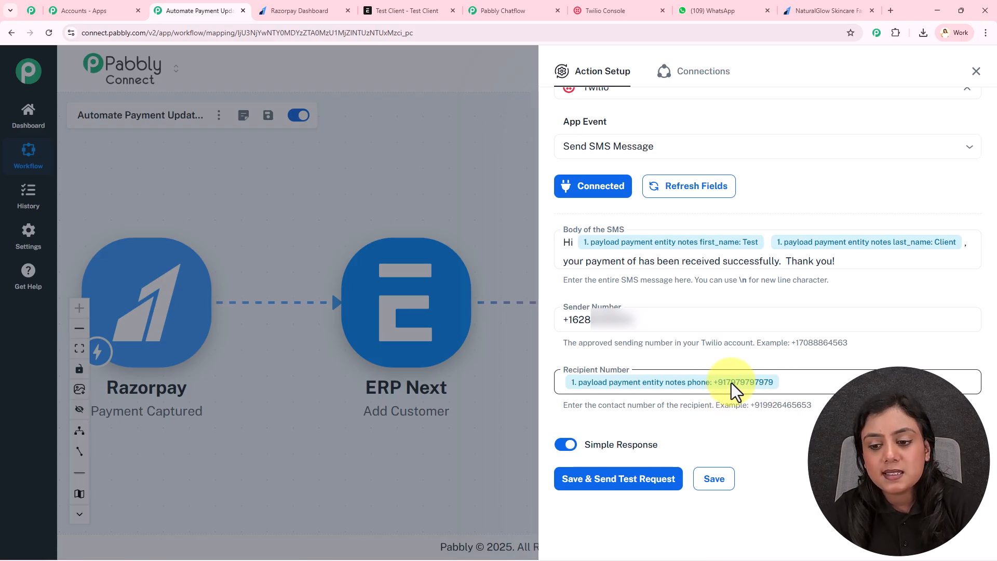
pyautogui.click(780, 383)
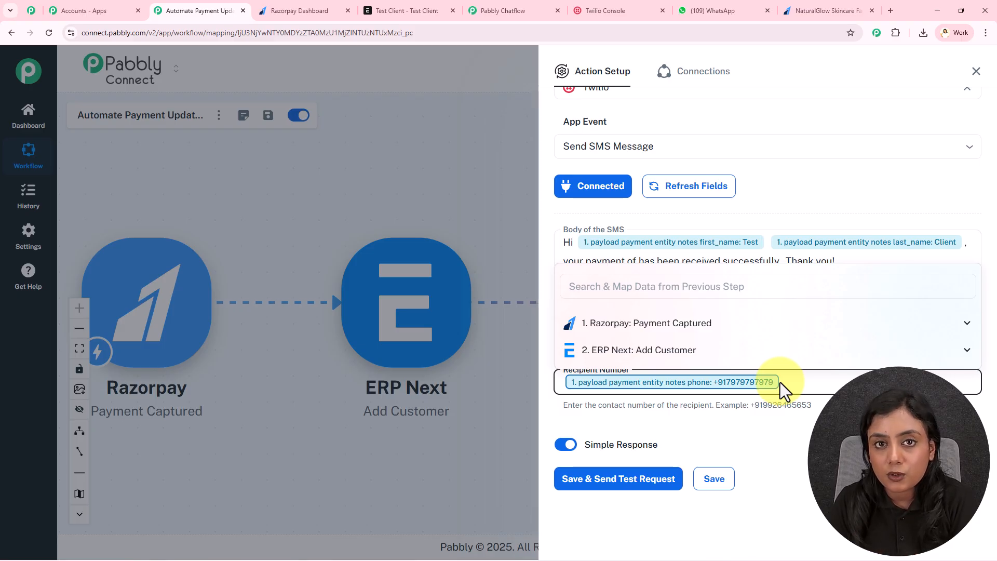
pyautogui.press('BackSpace')
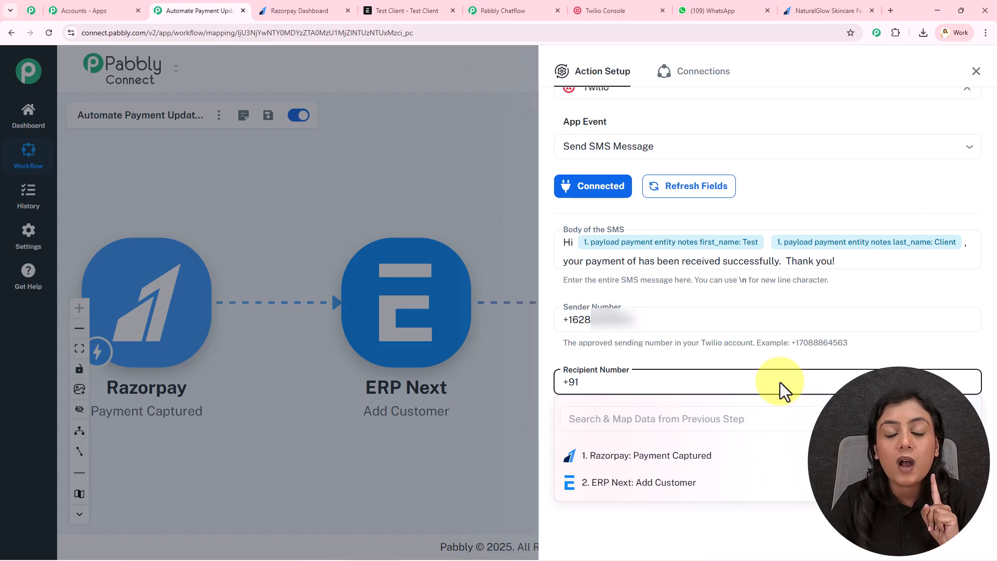
pyautogui.click(717, 434)
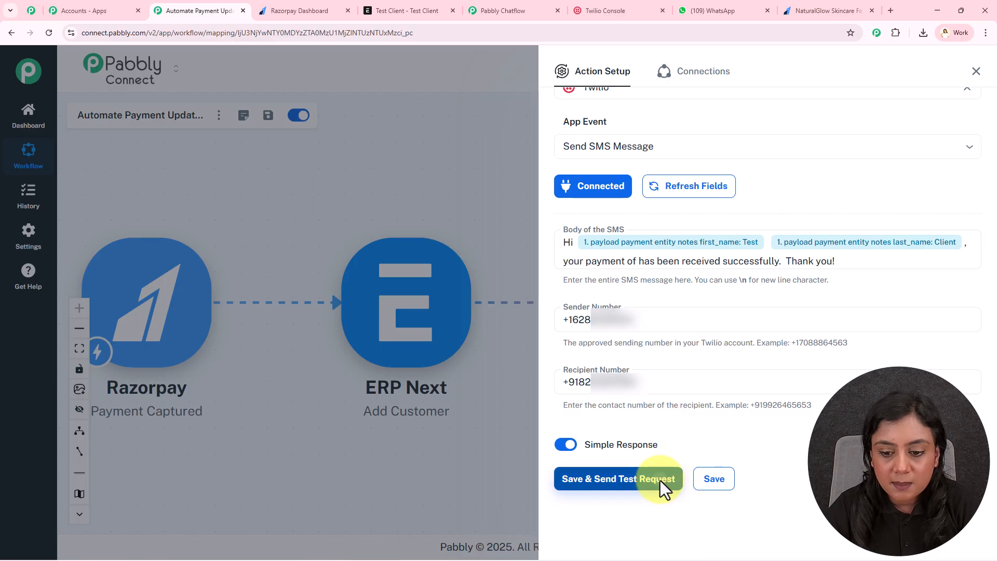
pyautogui.click(660, 481)
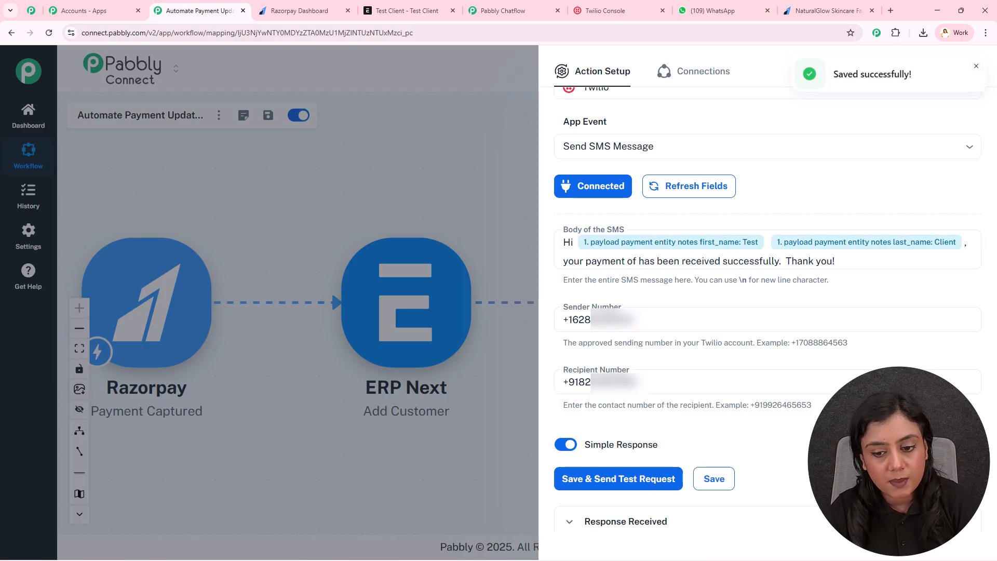
pyautogui.scroll(-5, 801, 249)
# Step: View the Twilio test SMS greeting Test Client in the iPhone Messages app
pyautogui.click(649, 250)
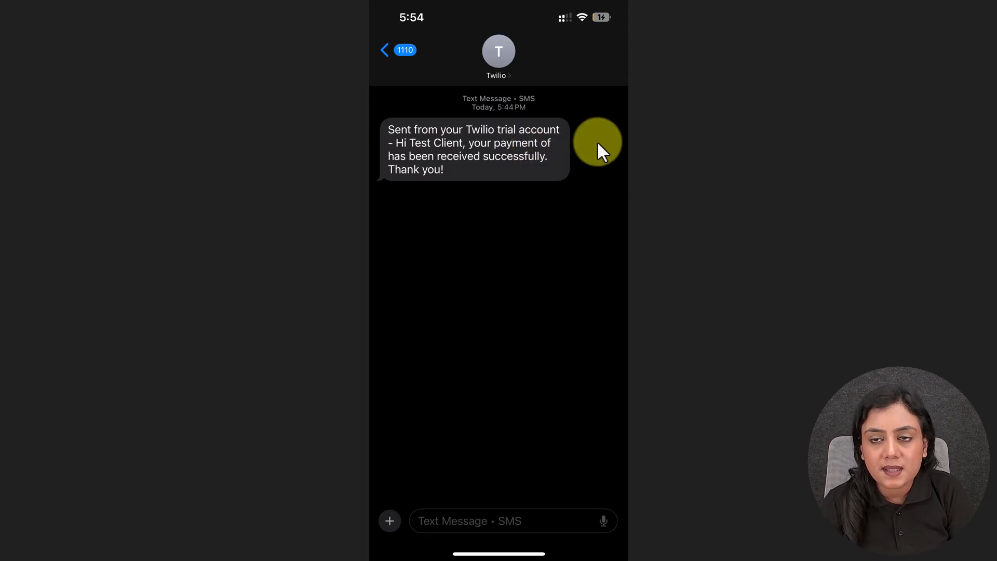
# Step: Close the Twilio test screenshot and settings panel, then switch to the Pabbly Chatflow dashboard
pyautogui.click(984, 9)
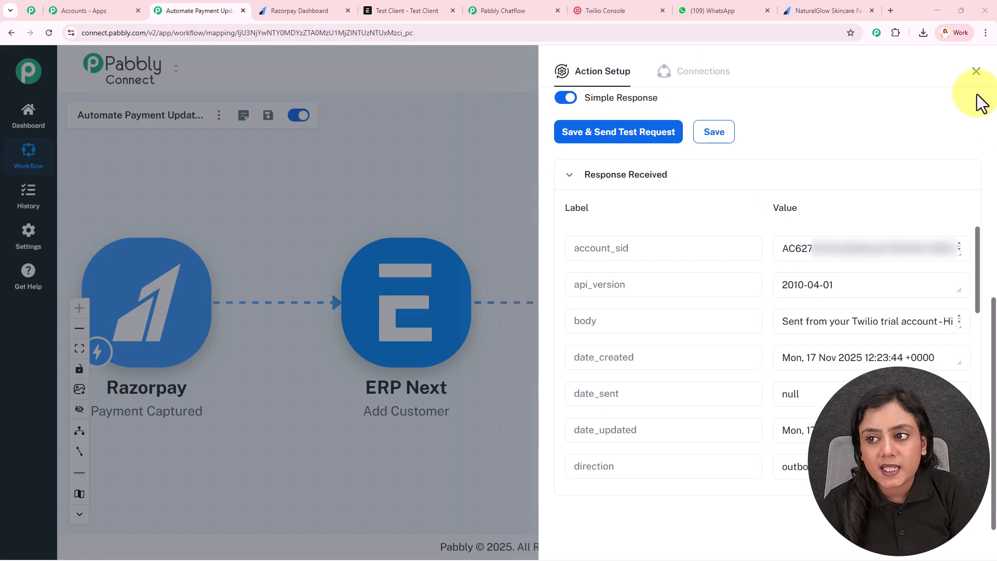
pyautogui.click(976, 71)
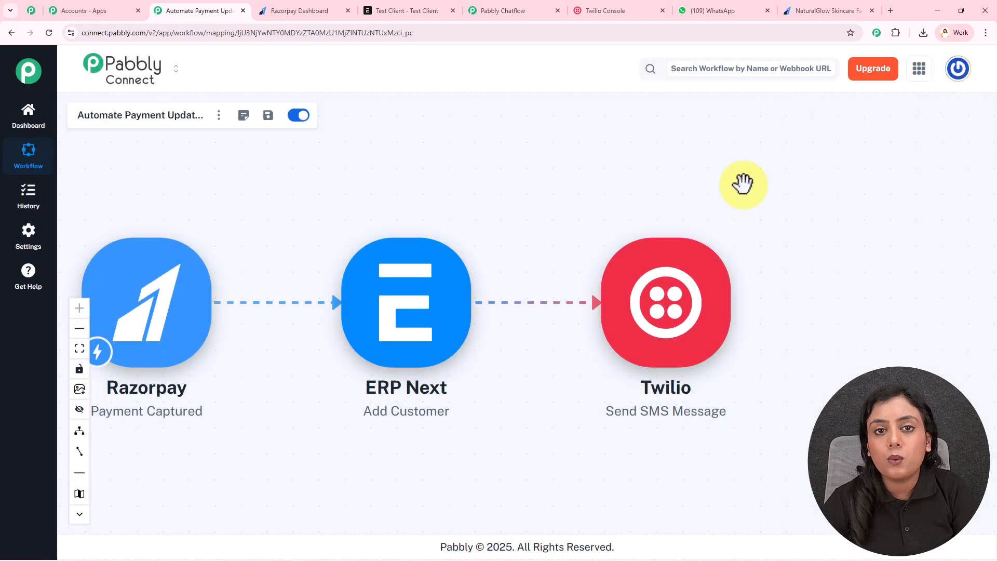
pyautogui.click(663, 301)
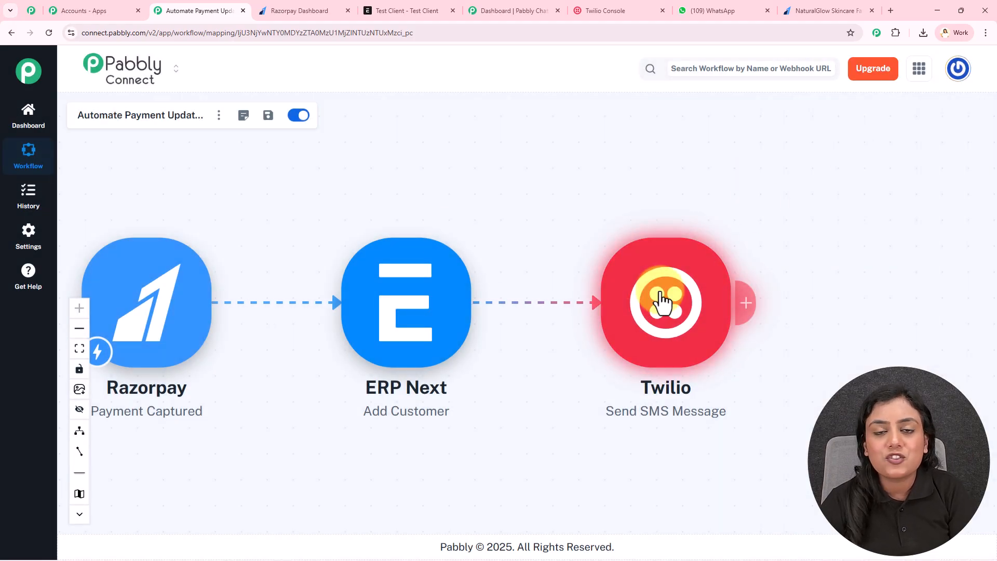
pyautogui.click(514, 8)
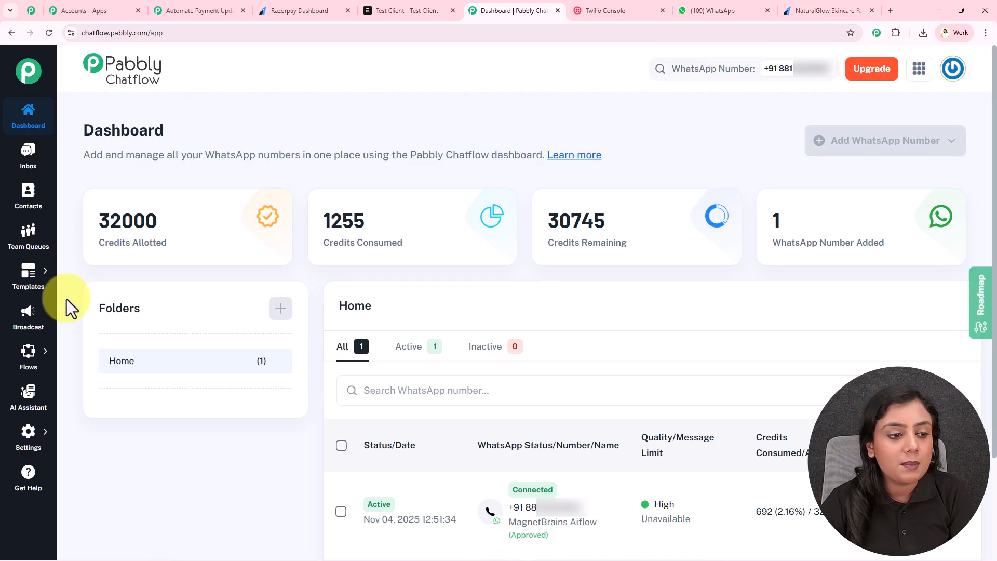
# Step: Open Chatflow's Templates List and preview the new_razorpay_order template
pyautogui.moveTo(27, 280)
pyautogui.click(136, 266)
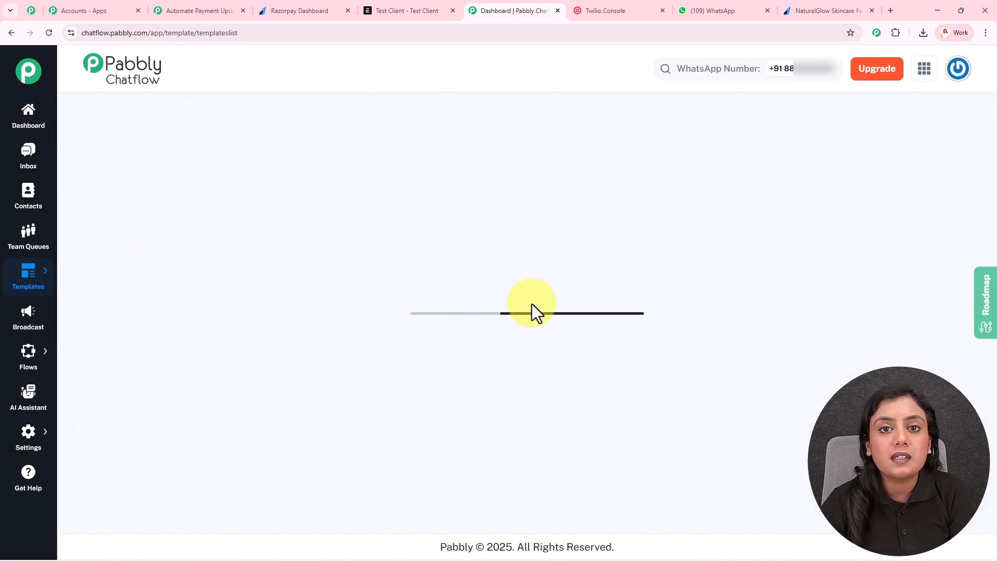
pyautogui.scroll(-2, 468, 342)
pyautogui.scroll(-1, 447, 348)
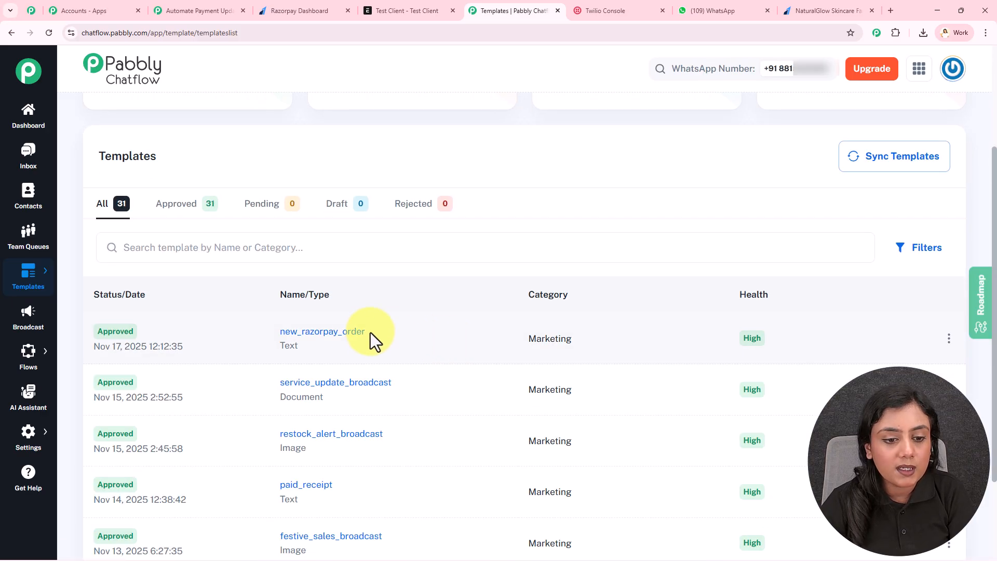
pyautogui.click(349, 342)
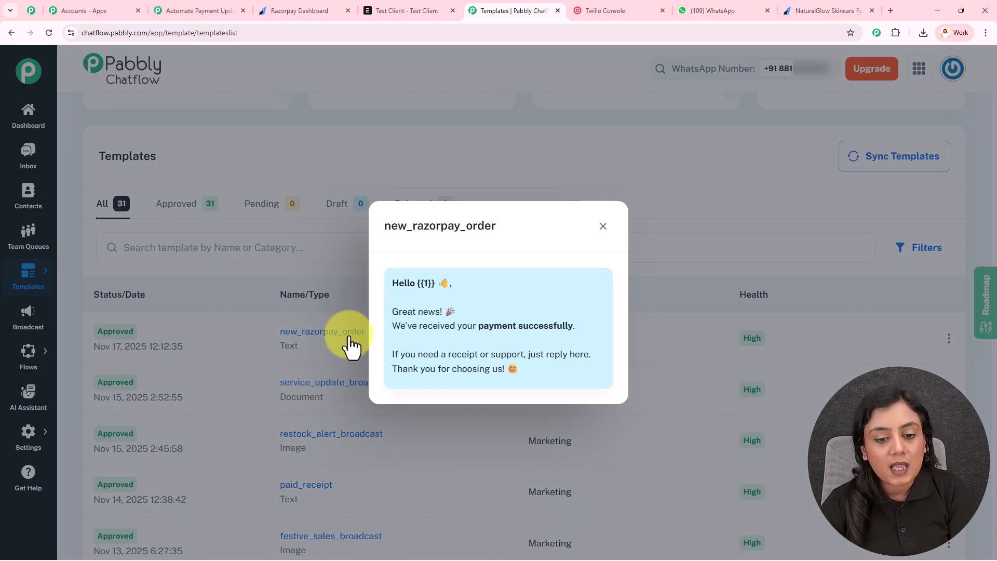
# Step: Review the template's Hello {{1}} greeting, payment confirmation and receipt lines, then return to Pabbly Connect
pyautogui.moveTo(394, 282); pyautogui.dragTo(554, 366)
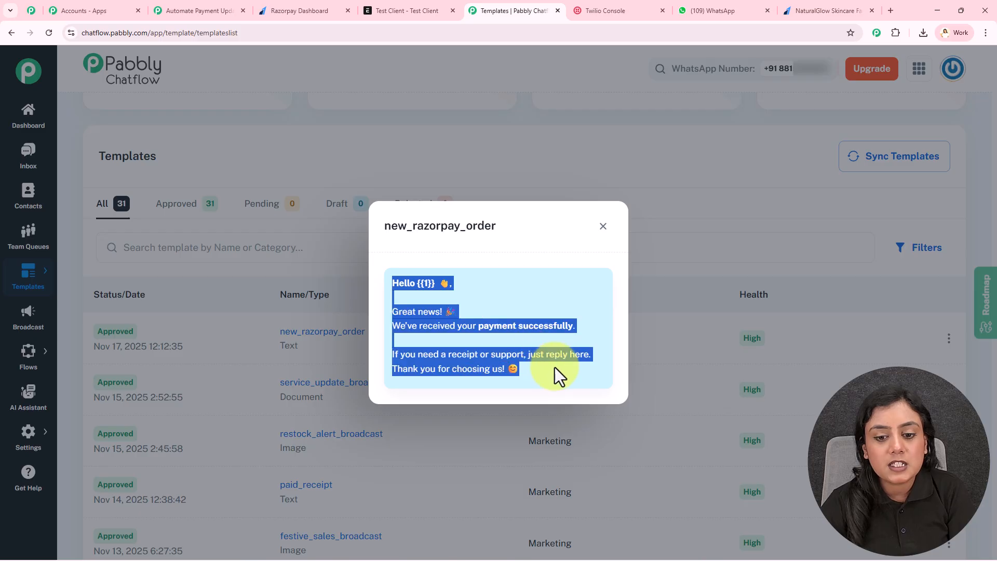
pyautogui.click(555, 367)
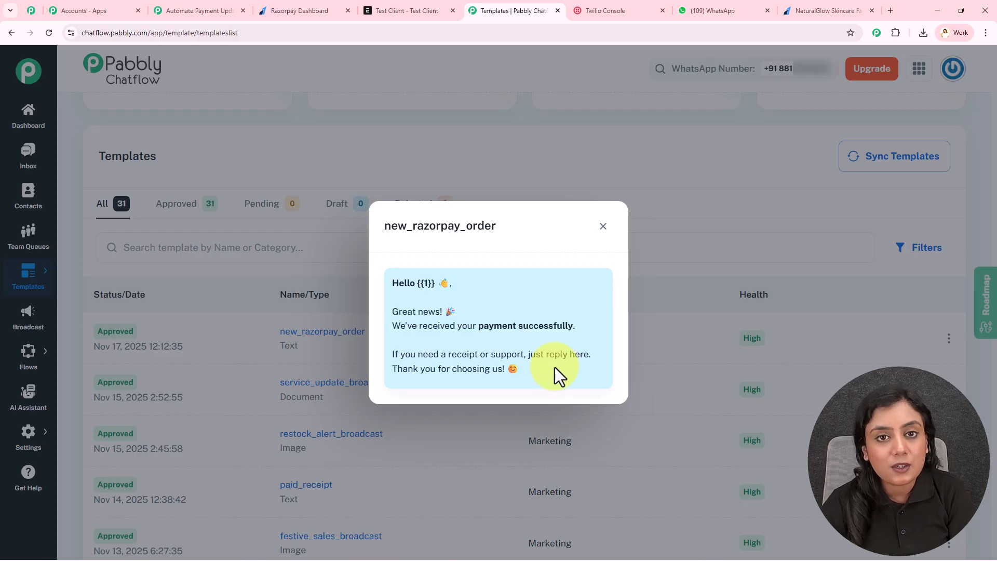
pyautogui.moveTo(417, 283); pyautogui.dragTo(432, 287)
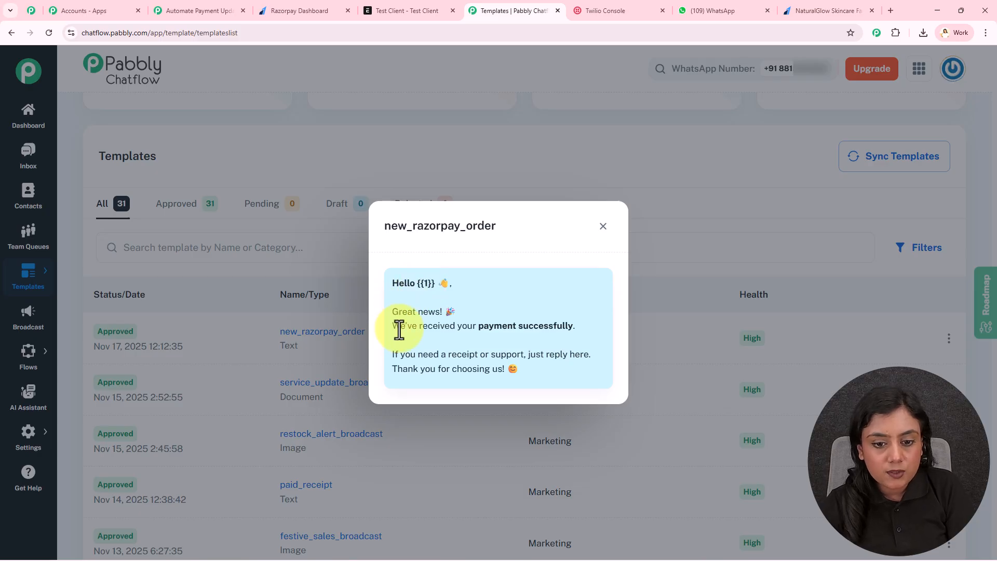
pyautogui.moveTo(392, 326); pyautogui.dragTo(544, 326)
pyautogui.moveTo(393, 354); pyautogui.dragTo(579, 362)
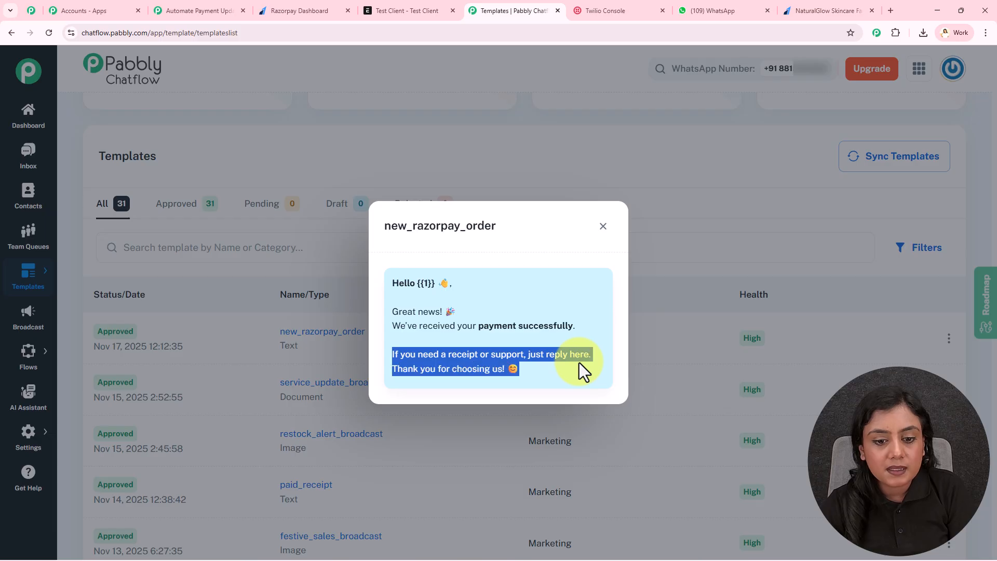
pyautogui.click(578, 362)
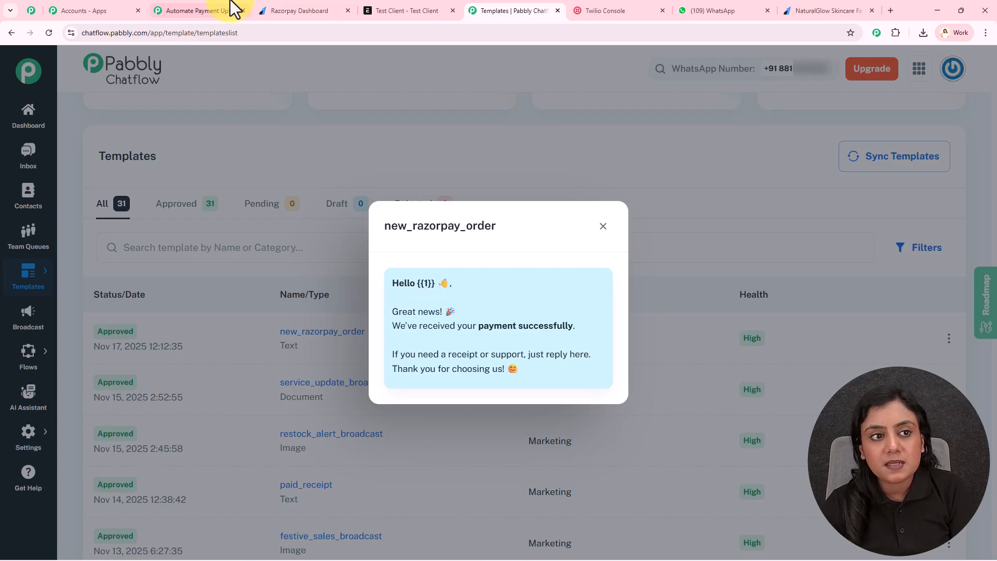
pyautogui.click(218, 11)
# Step: Add a Pabbly Chatflow action after Twilio with the Send Template Message event
pyautogui.moveTo(723, 318)
pyautogui.click(746, 304)
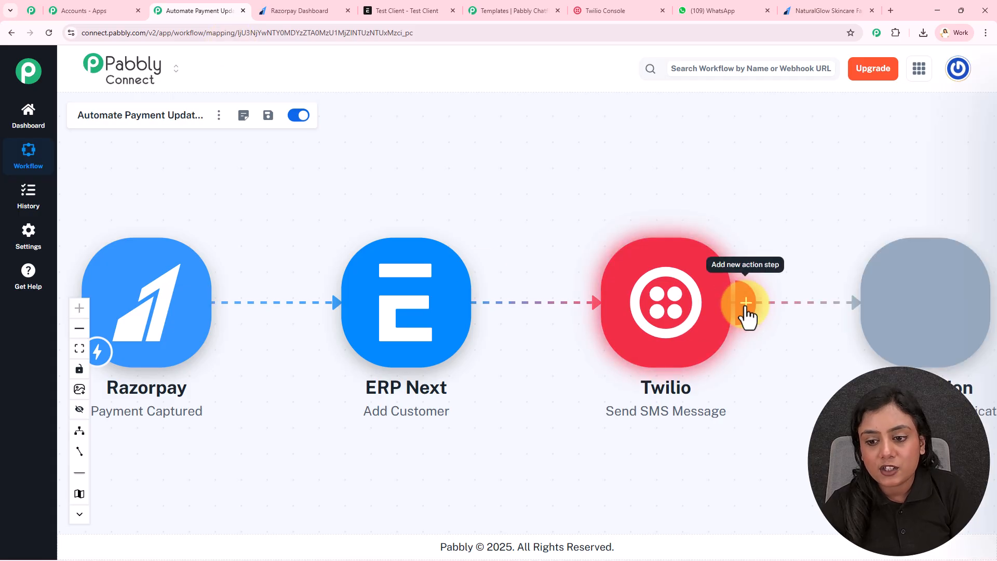
pyautogui.write('Pabbl')
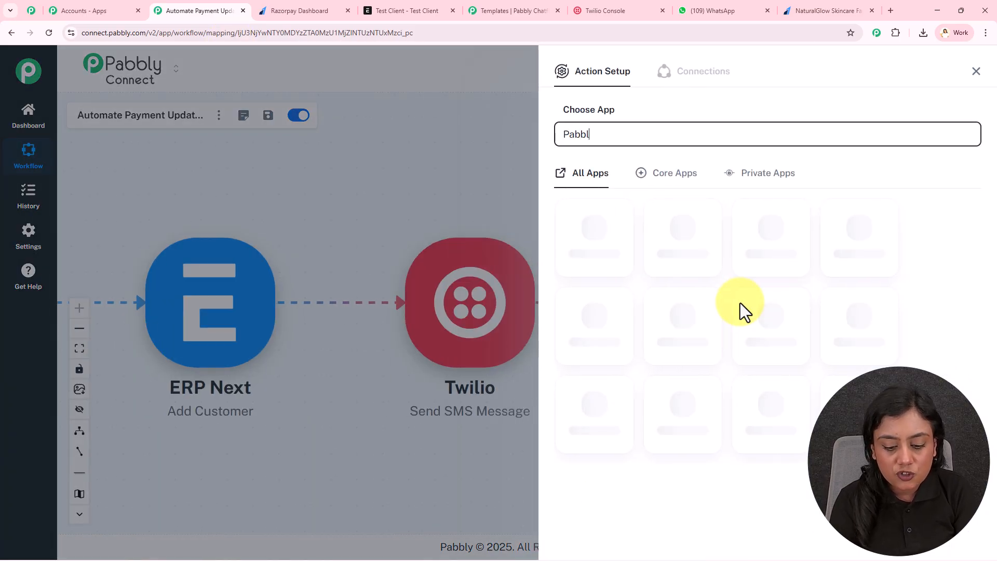
pyautogui.write('y Chtaflow')
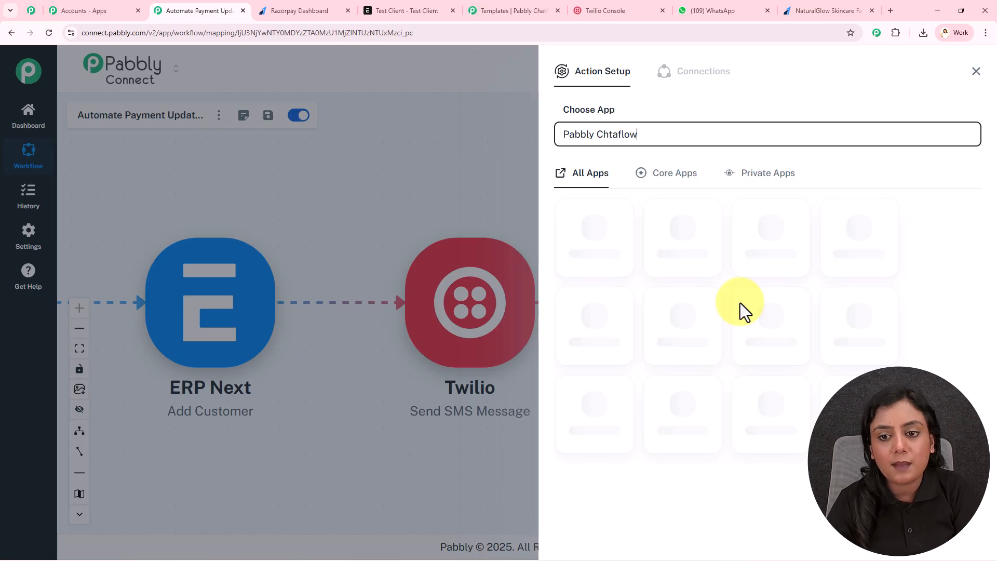
pyautogui.click(589, 237)
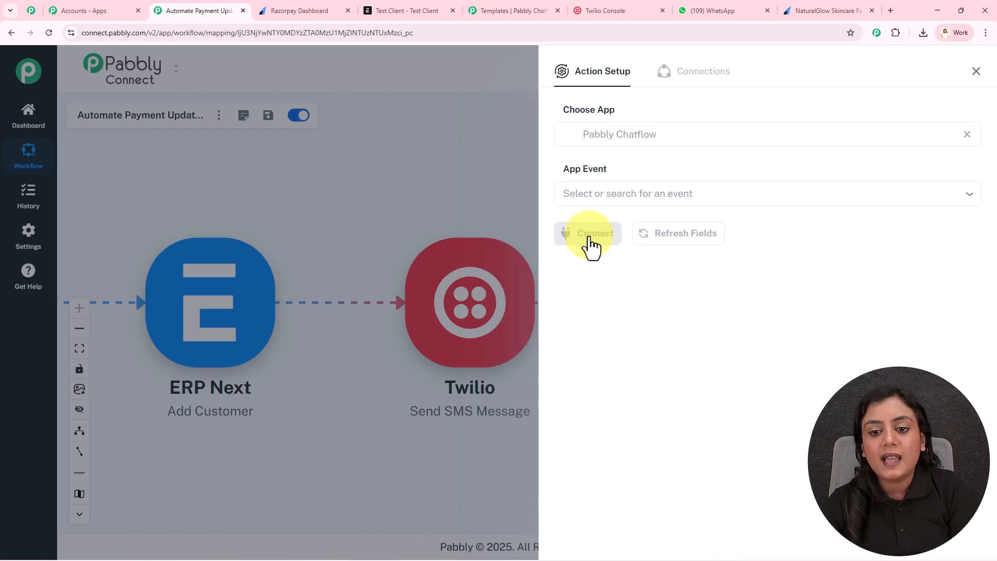
pyautogui.click(658, 193)
pyautogui.click(655, 224)
# Step: Start a new Pabbly Chatflow #63 connection and go to Chatflow to fetch its API token
pyautogui.click(614, 237)
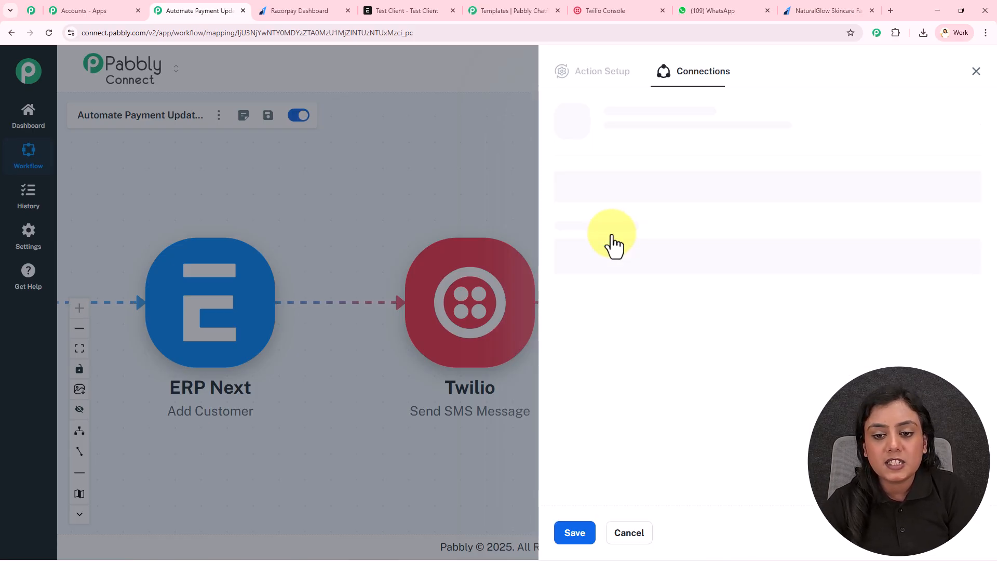
pyautogui.click(644, 213)
pyautogui.click(679, 193)
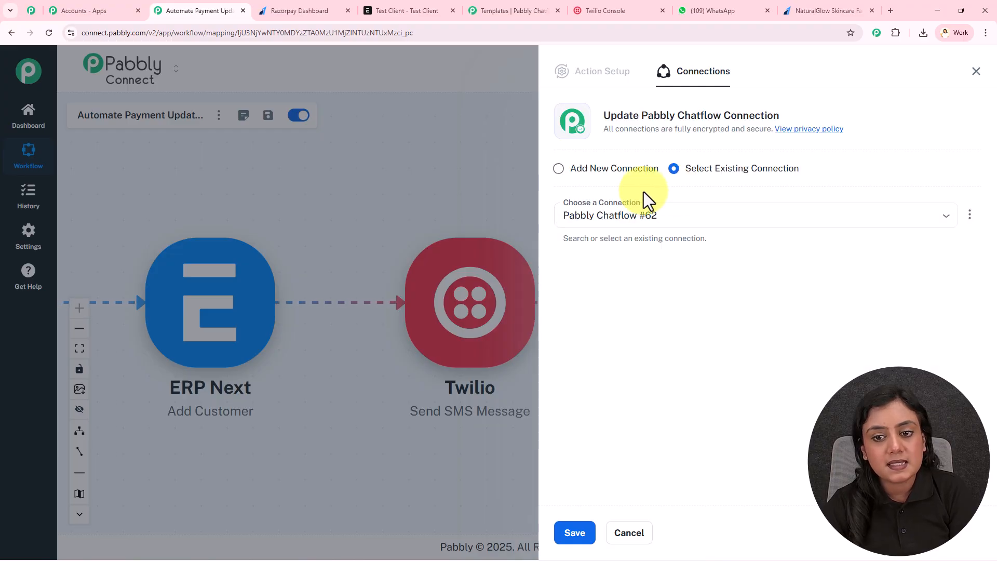
pyautogui.click(560, 170)
pyautogui.click(592, 288)
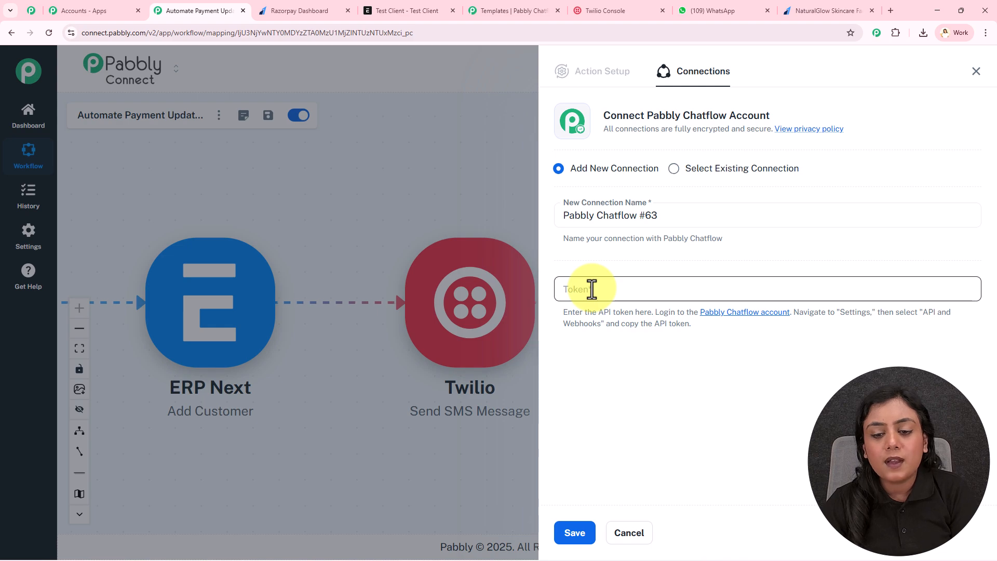
pyautogui.click(524, 3)
# Step: Generate and copy a new API token from Chatflow's API & Webhooks settings
pyautogui.click(603, 227)
pyautogui.scroll(3, 649, 215)
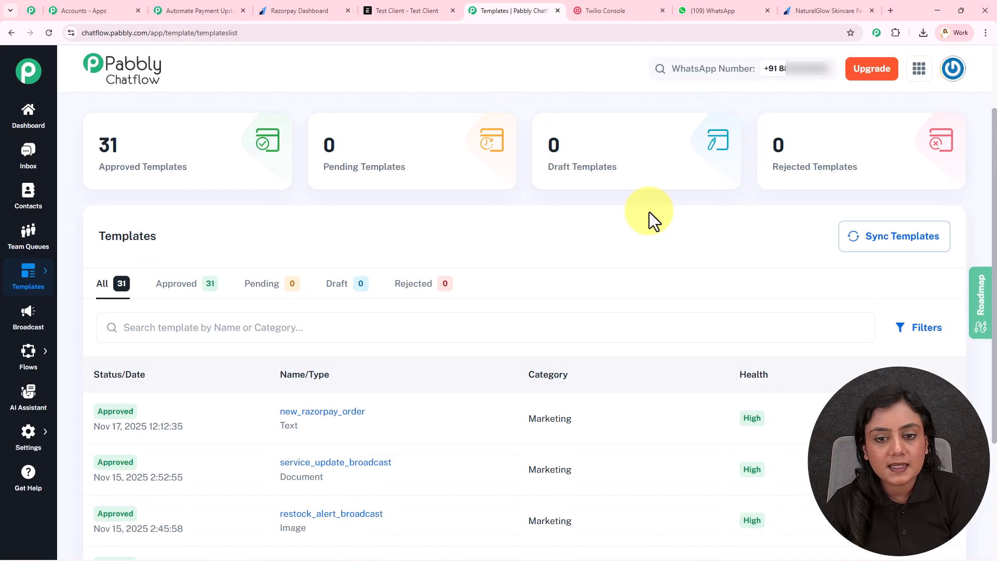
pyautogui.click(28, 116)
pyautogui.scroll(-3, 40, 312)
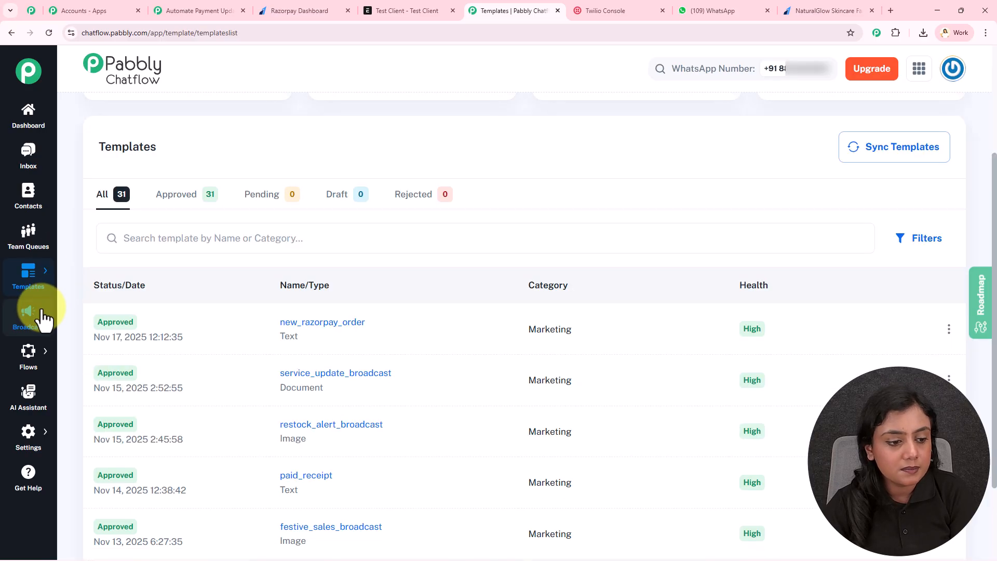
pyautogui.moveTo(27, 478)
pyautogui.click(104, 485)
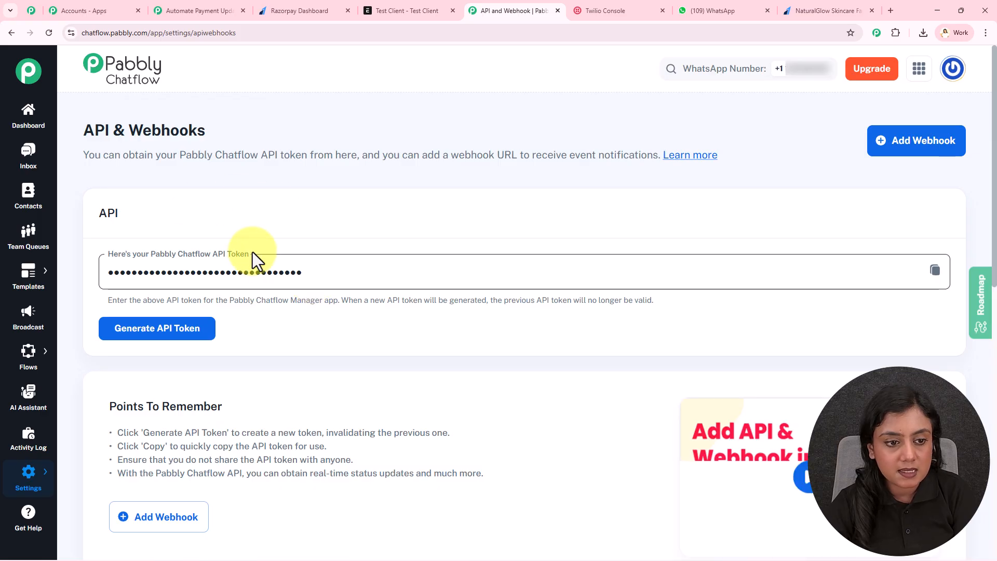
pyautogui.click(171, 338)
pyautogui.click(616, 350)
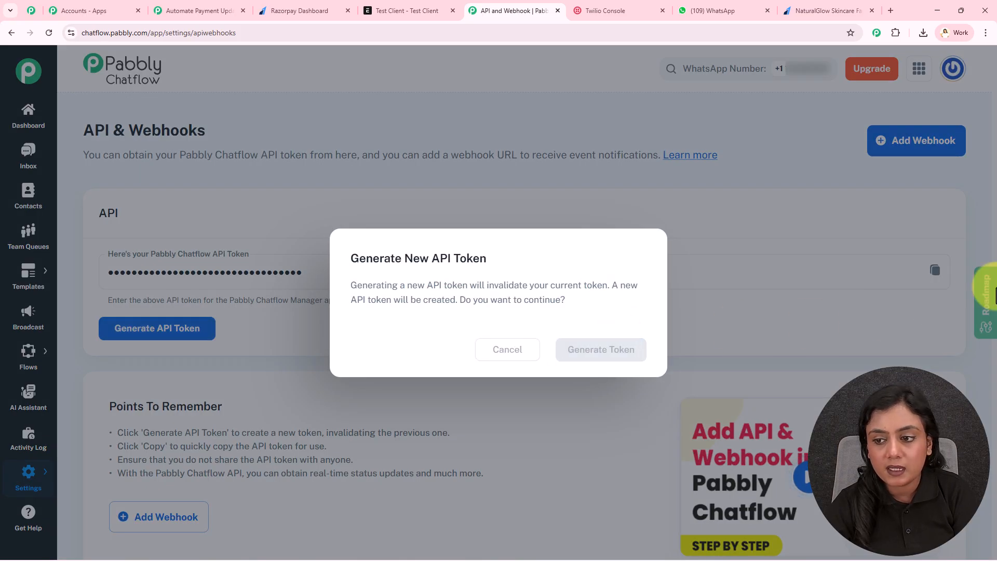
pyautogui.click(934, 270)
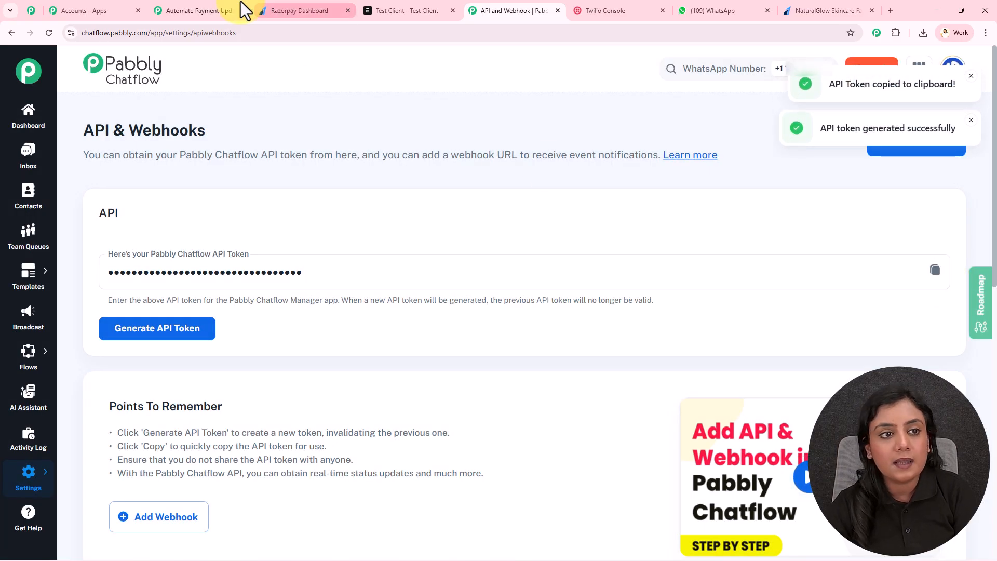
pyautogui.click(227, 10)
# Step: Paste the API token and save the Pabbly Chatflow #63 connection
pyautogui.click(665, 286)
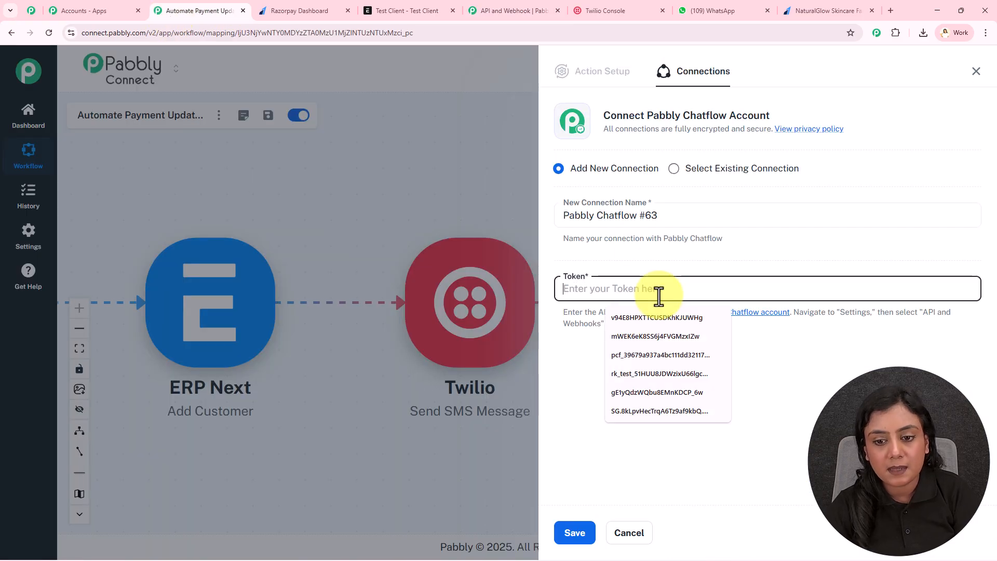
pyautogui.hotkey('ctrl', 'v')
pyautogui.click(574, 532)
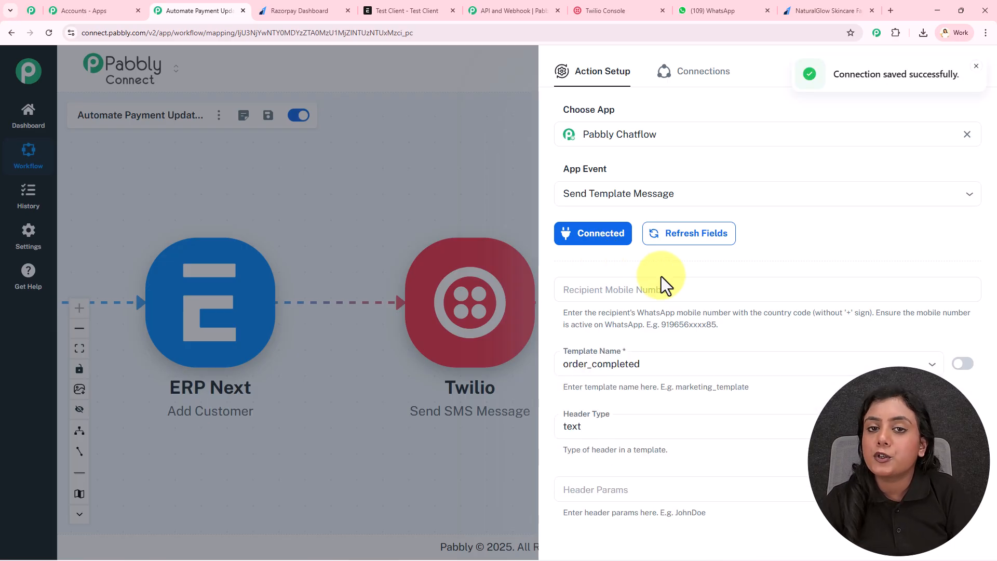
# Step: Look at the mapping options for Recipient Mobile Number, entering +9 into it
pyautogui.scroll(-1, 661, 276)
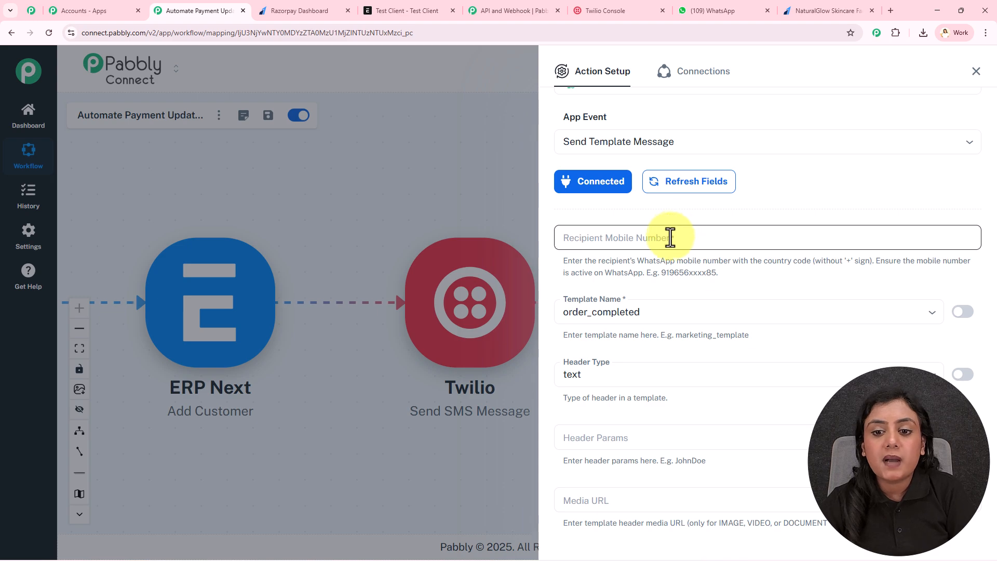
pyautogui.click(671, 237)
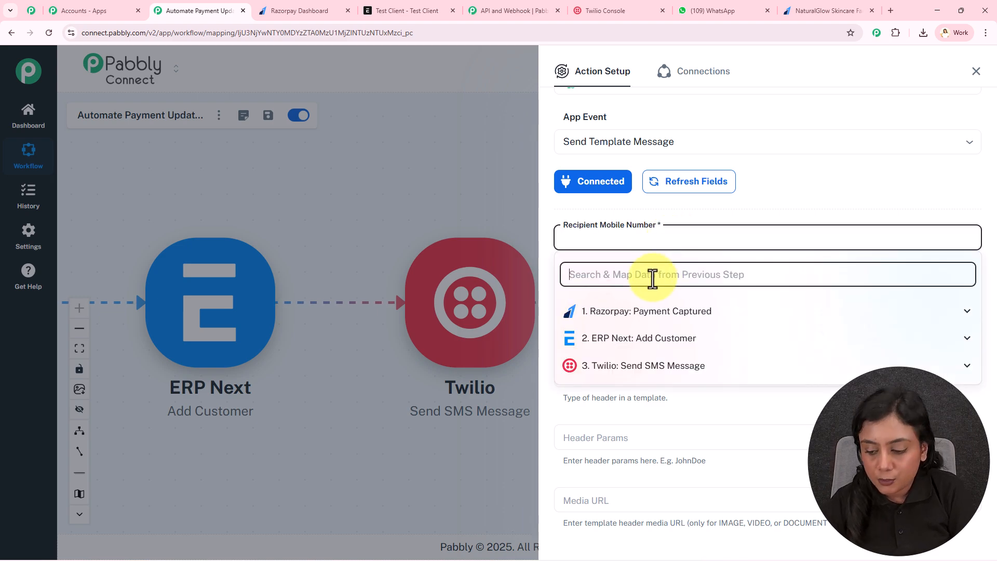
pyautogui.write('+9')
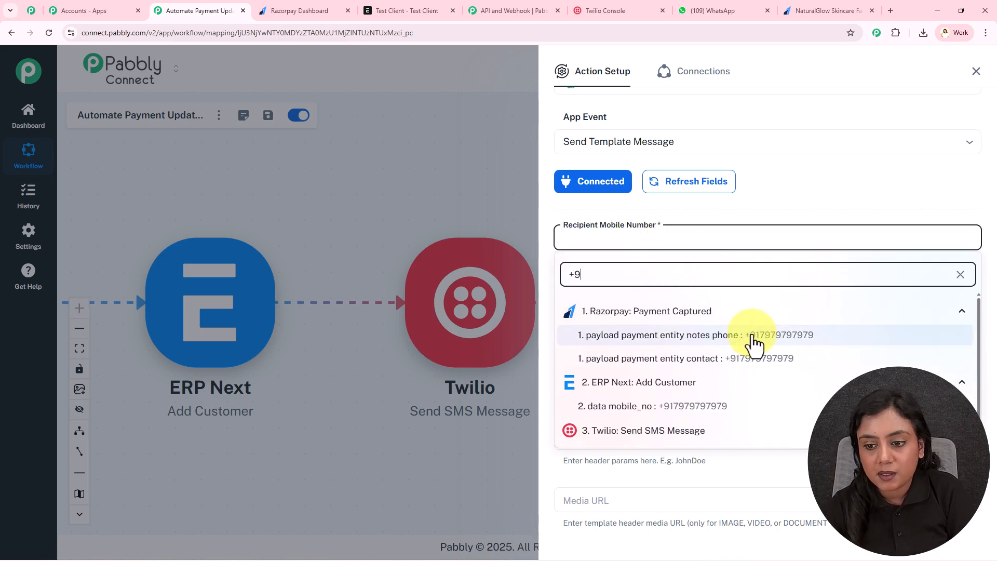
pyautogui.click(684, 220)
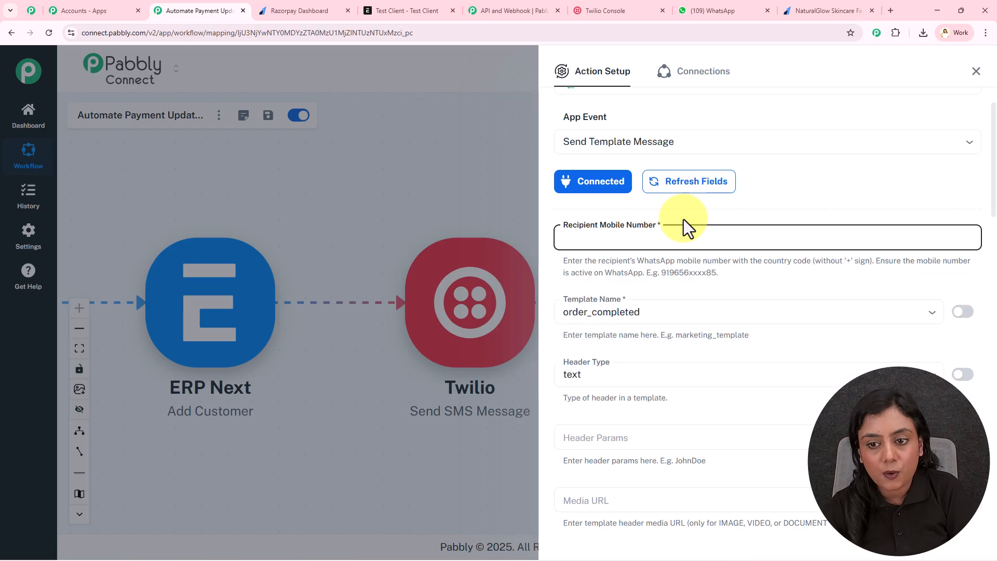
pyautogui.click(651, 238)
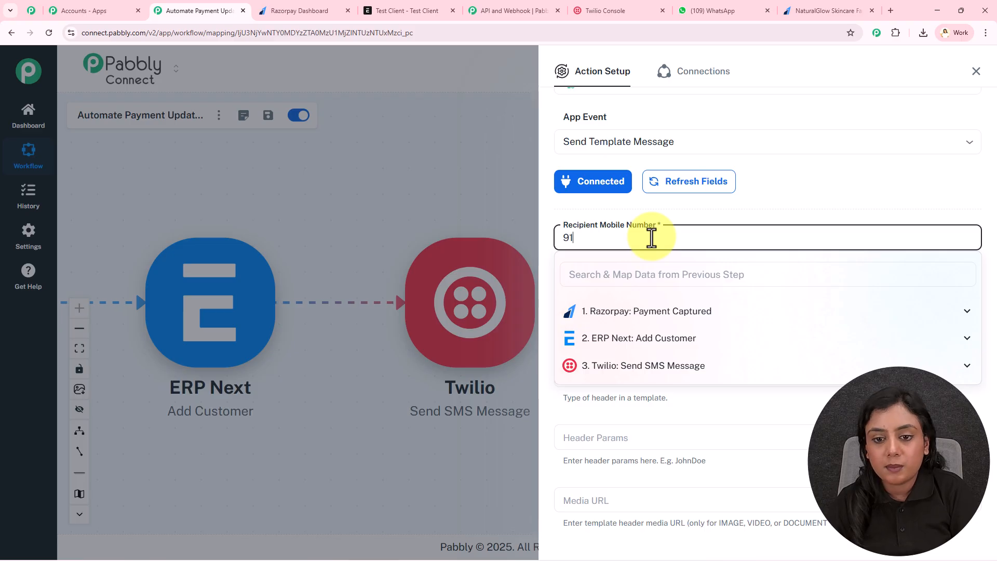
pyautogui.scroll(-3, 712, 212)
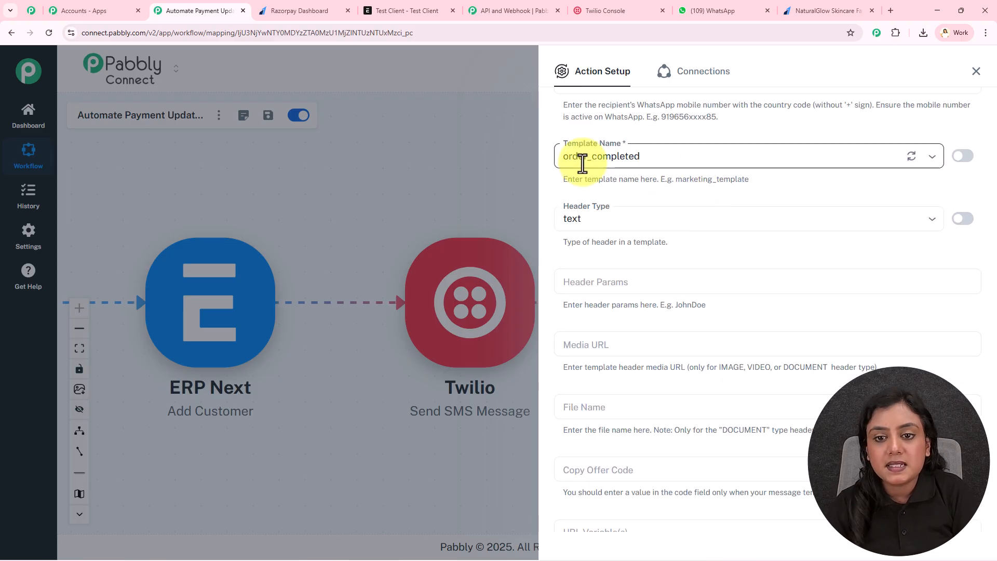
# Step: Select new_razorpay_order as the Template Name and check its preview in Chatflow
pyautogui.click(683, 156)
pyautogui.scroll(-10, 663, 327)
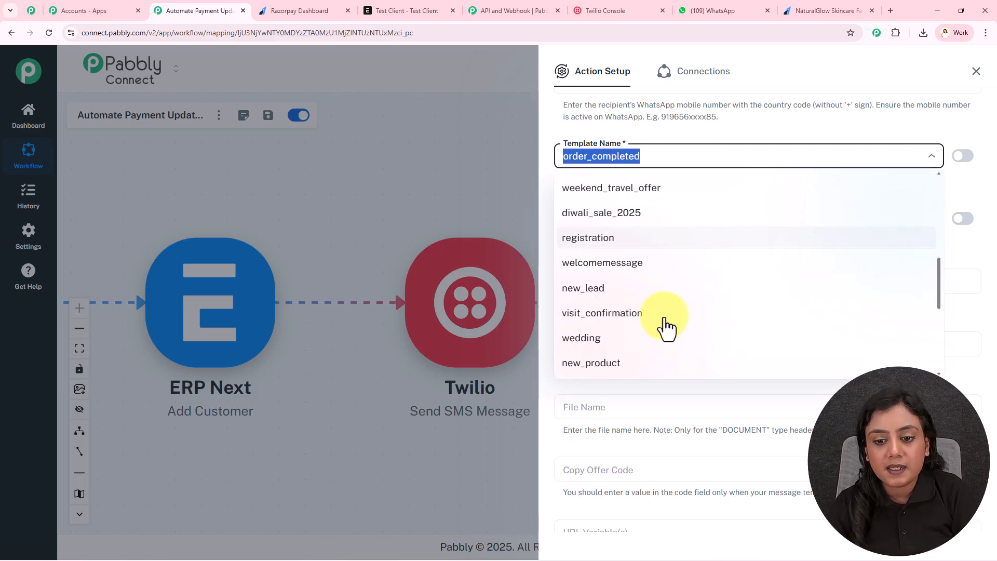
pyautogui.click(638, 365)
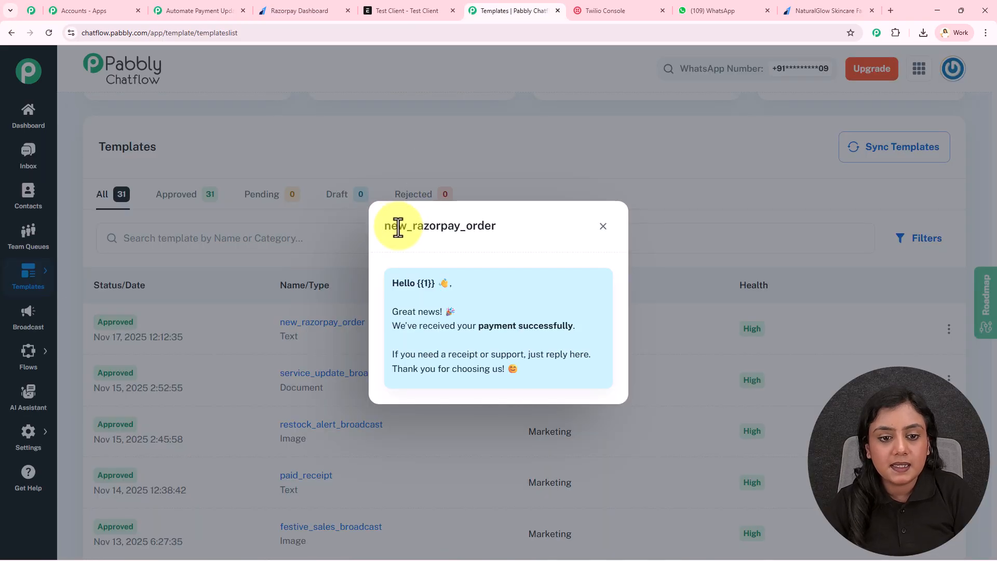
pyautogui.click(198, 4)
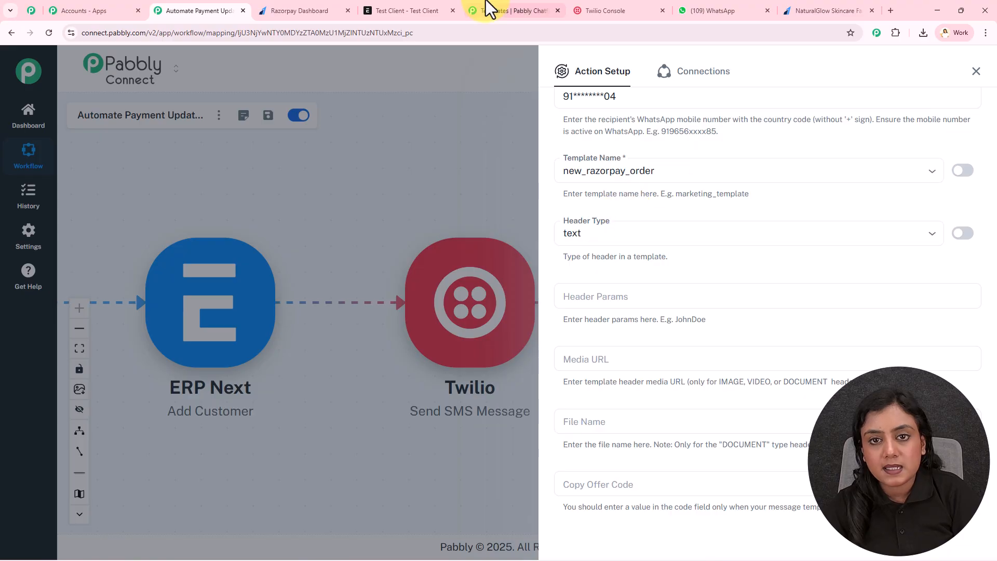
pyautogui.click(490, 11)
pyautogui.click(218, 8)
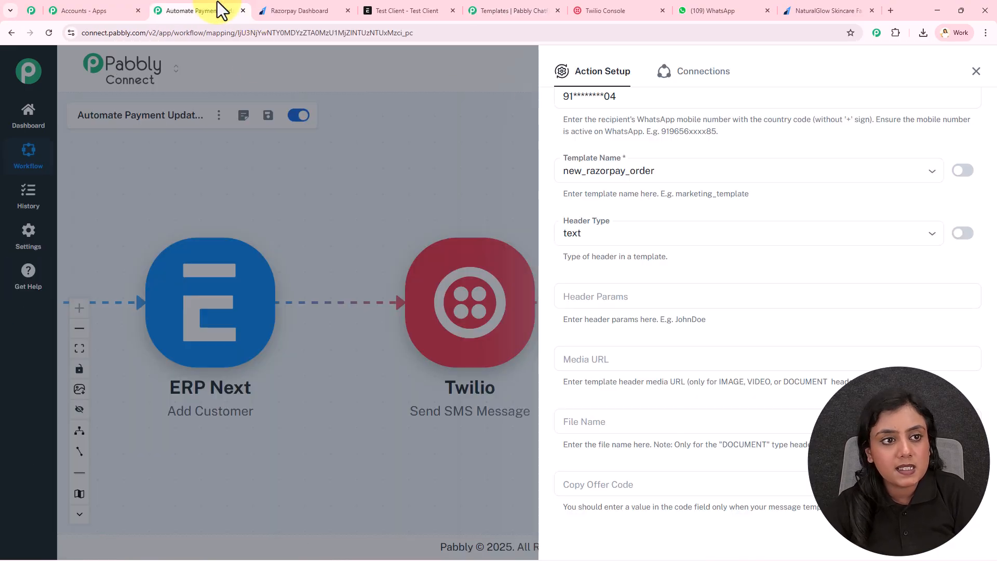
# Step: Switch Header Type to mapped input and clear its 'text' value
pyautogui.click(961, 233)
pyautogui.click(844, 239)
pyautogui.hotkey('ctrl', 'a')
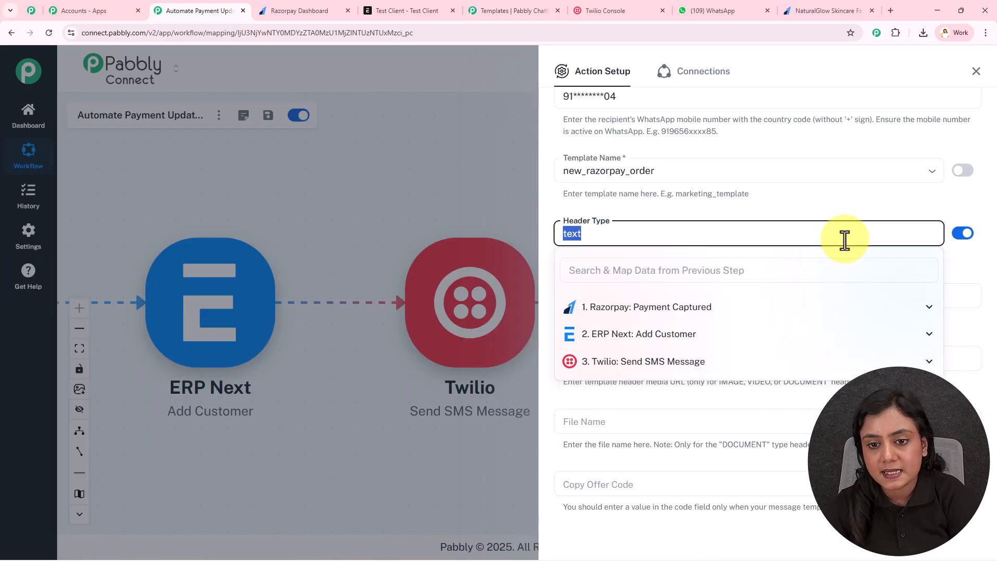
pyautogui.press('BackSpace')
pyautogui.click(665, 213)
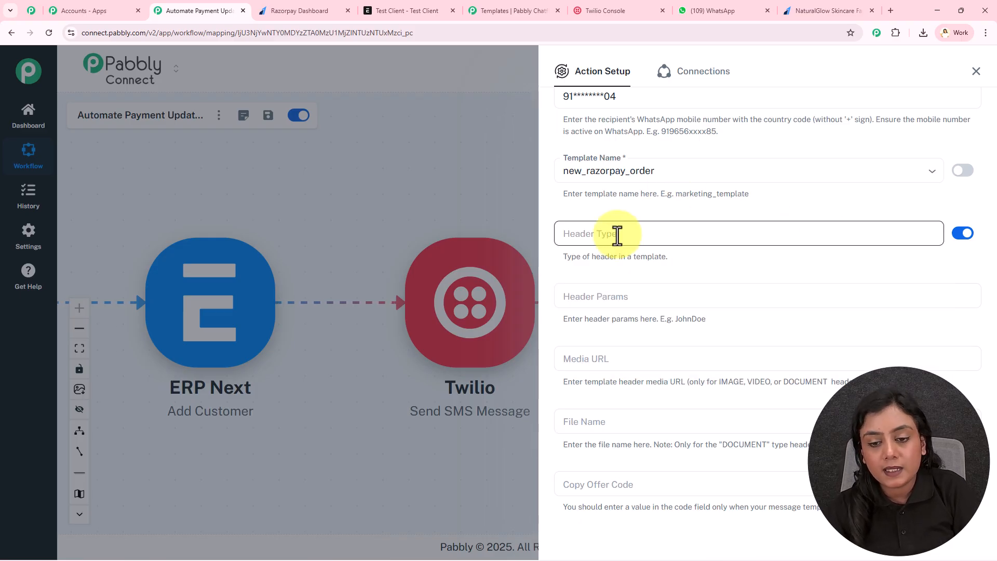
pyautogui.scroll(-3, 617, 235)
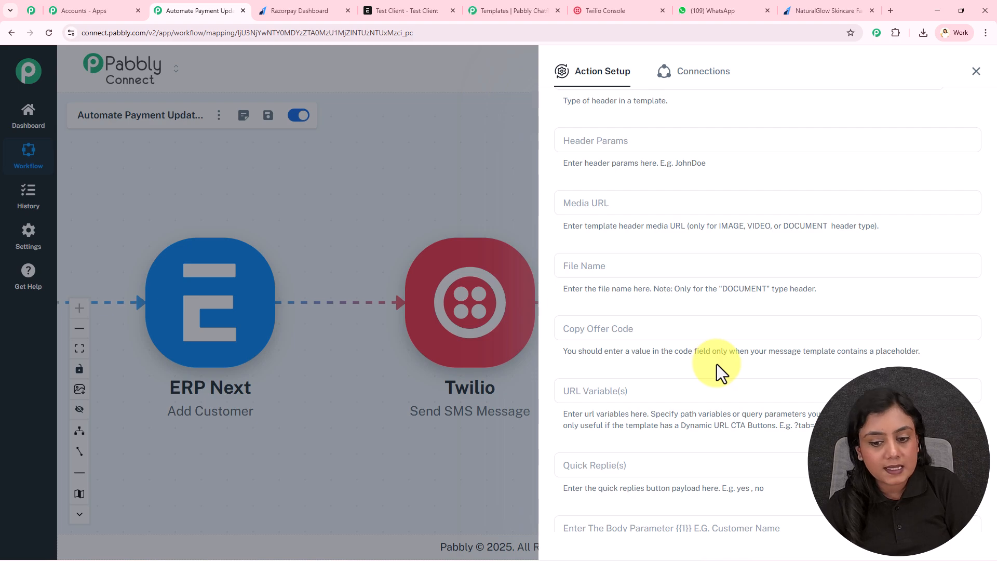
pyautogui.scroll(-4, 716, 363)
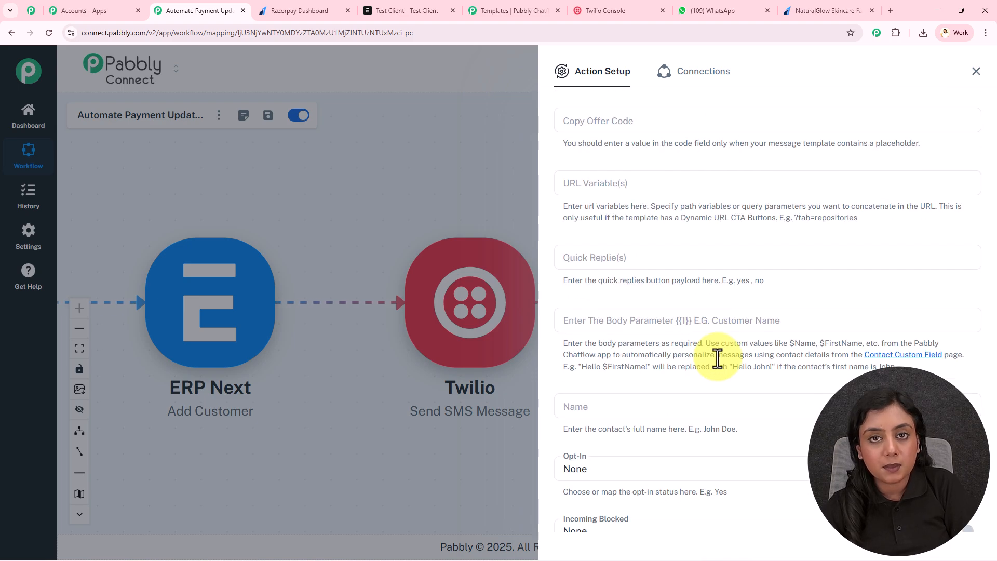
pyautogui.click(484, 7)
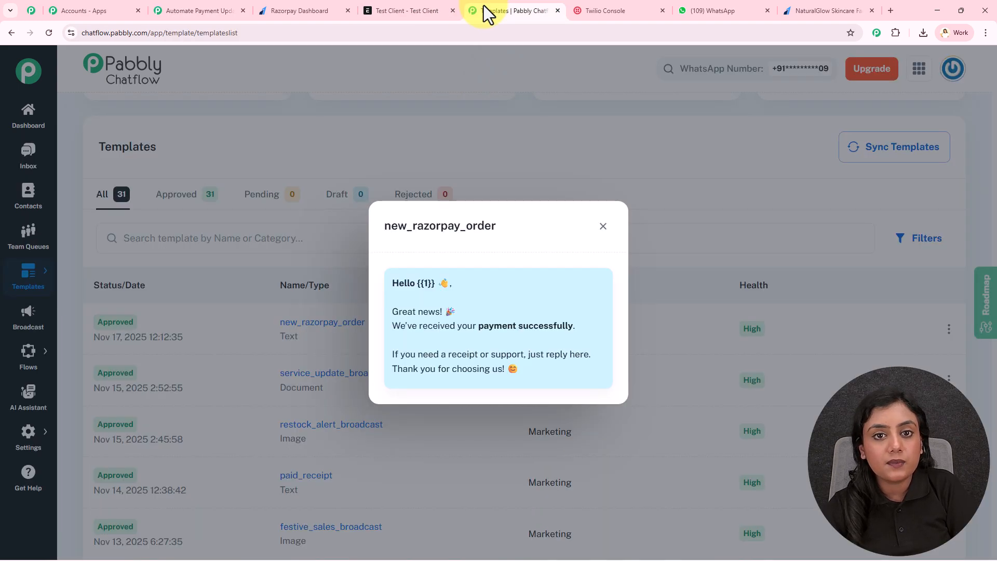
pyautogui.click(224, 8)
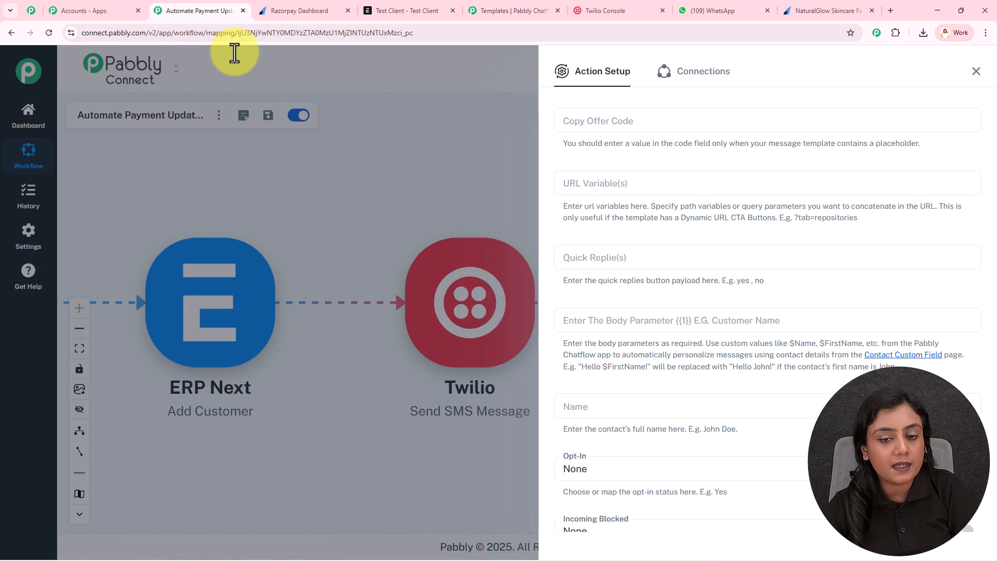
# Step: Map Razorpay's first_name and last_name into the template body parameter {{1}}
pyautogui.click(740, 325)
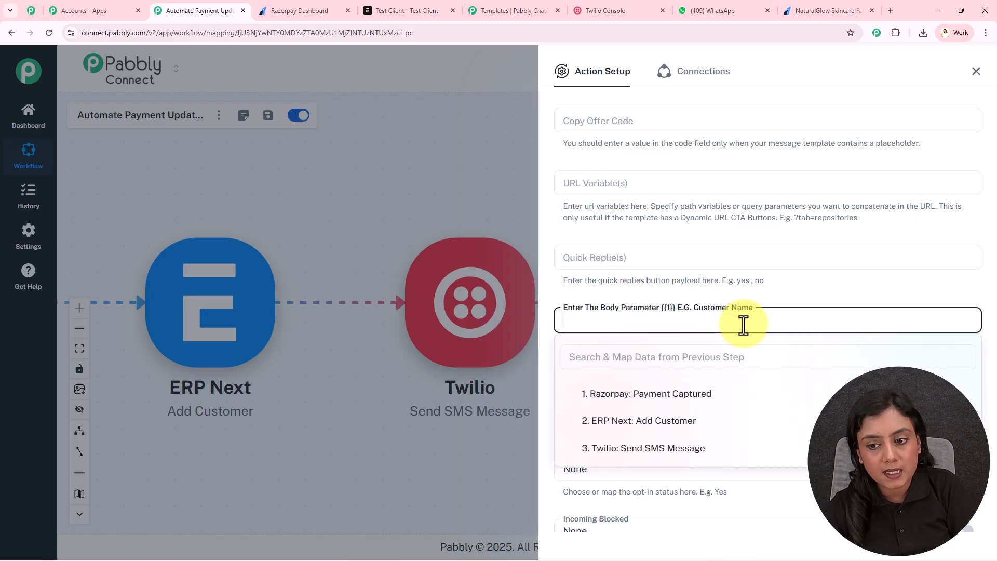
pyautogui.click(710, 394)
pyautogui.scroll(-5, 716, 437)
pyautogui.scroll(-4, 717, 459)
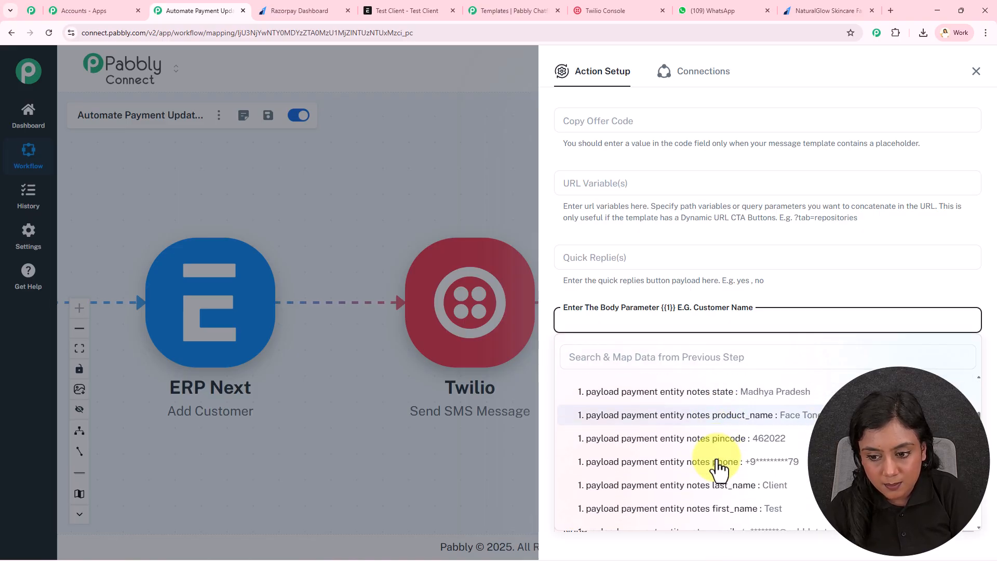
pyautogui.click(718, 458)
pyautogui.click(727, 434)
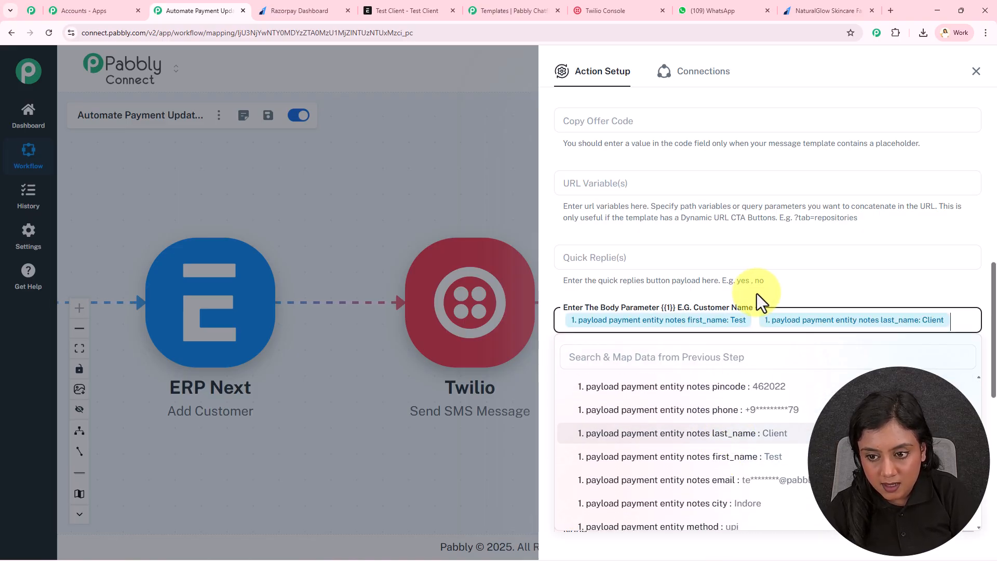
pyautogui.click(755, 293)
# Step: Map Razorpay's first_name and last_name into the Name field
pyautogui.scroll(-2, 754, 293)
pyautogui.click(708, 302)
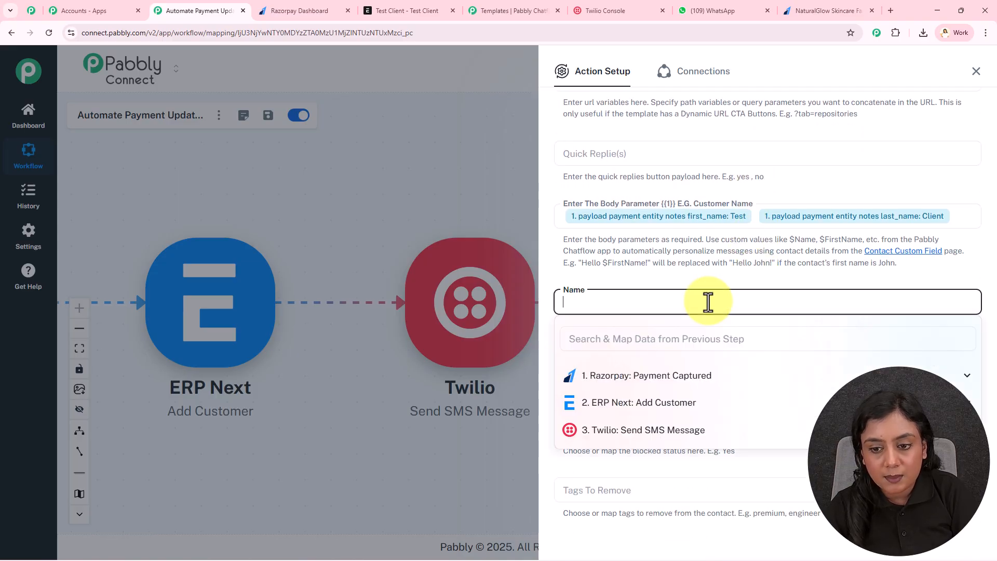
pyautogui.click(692, 382)
pyautogui.scroll(-6, 720, 475)
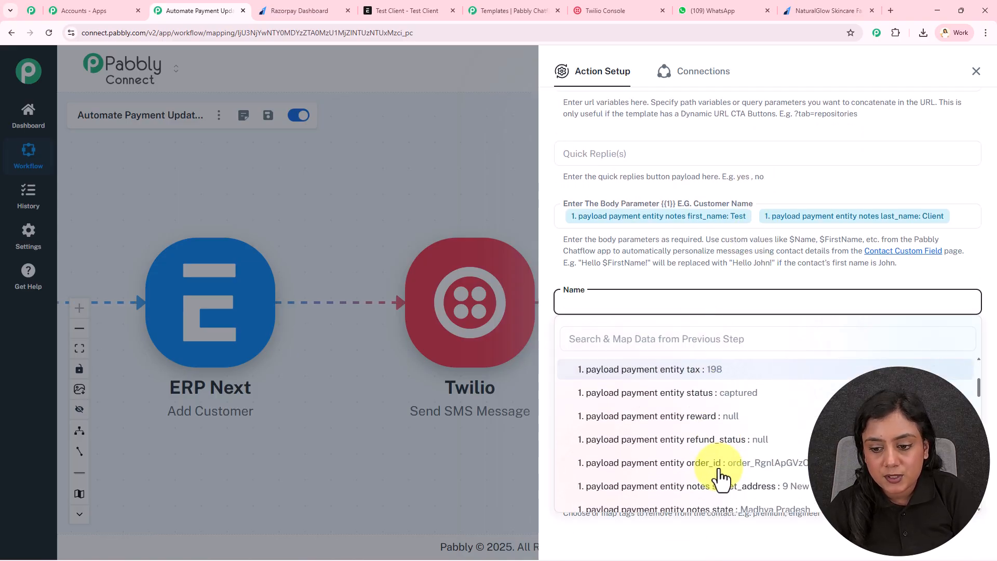
pyautogui.click(715, 440)
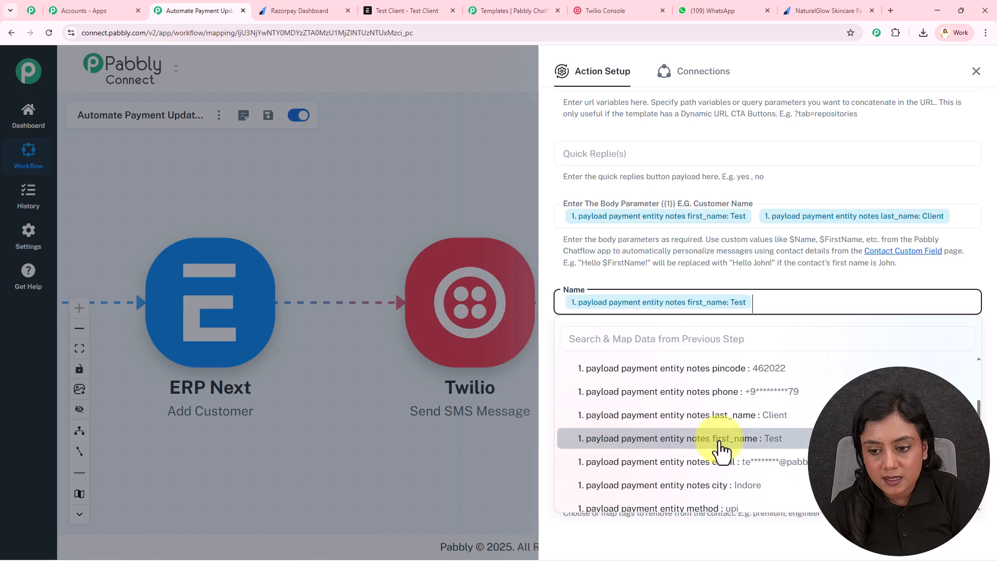
pyautogui.click(729, 415)
pyautogui.click(695, 266)
# Step: Set Opt-In to Yes and Incoming Blocked to No
pyautogui.scroll(-2, 649, 263)
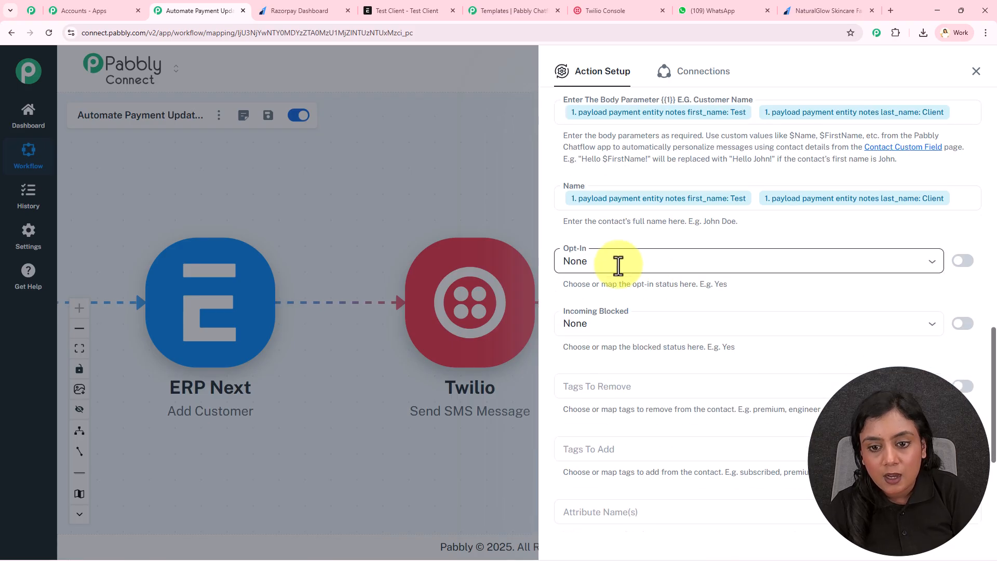
pyautogui.click(618, 263)
pyautogui.click(618, 314)
pyautogui.click(615, 322)
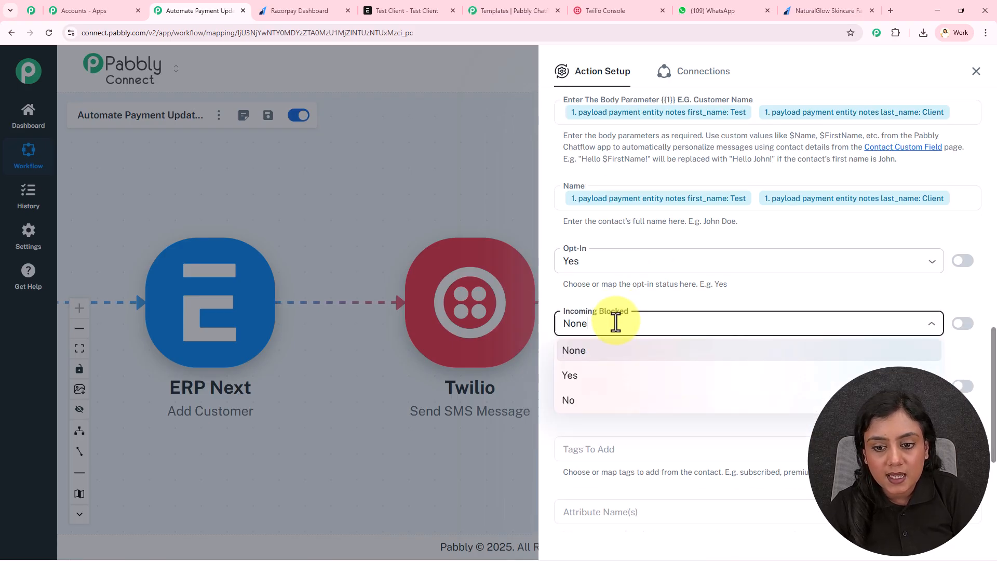
pyautogui.click(639, 401)
pyautogui.scroll(-4, 642, 388)
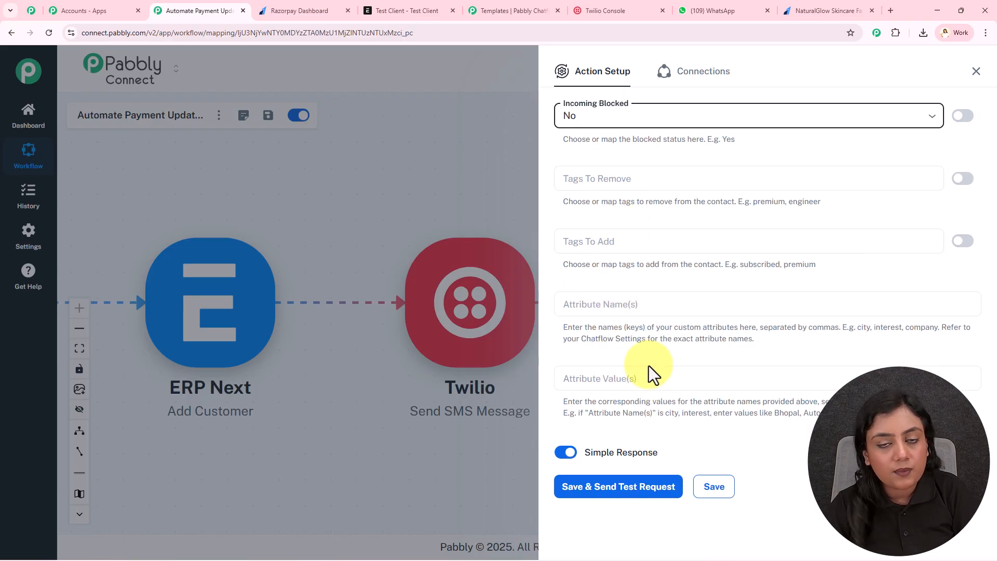
# Step: Save and test the Chatflow step, getting success and Message sent, then view WhatsApp Web
pyautogui.click(639, 486)
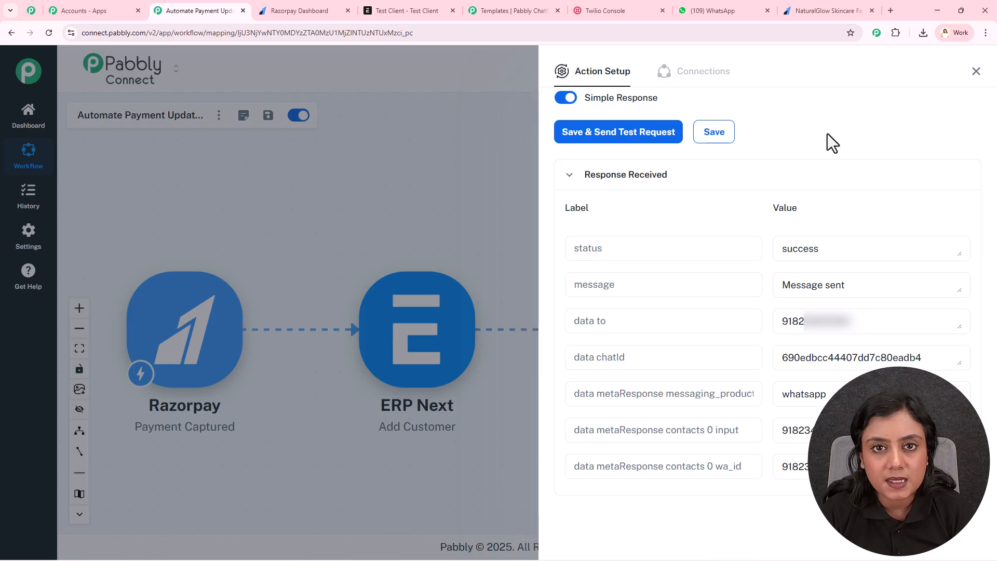
pyautogui.click(742, 11)
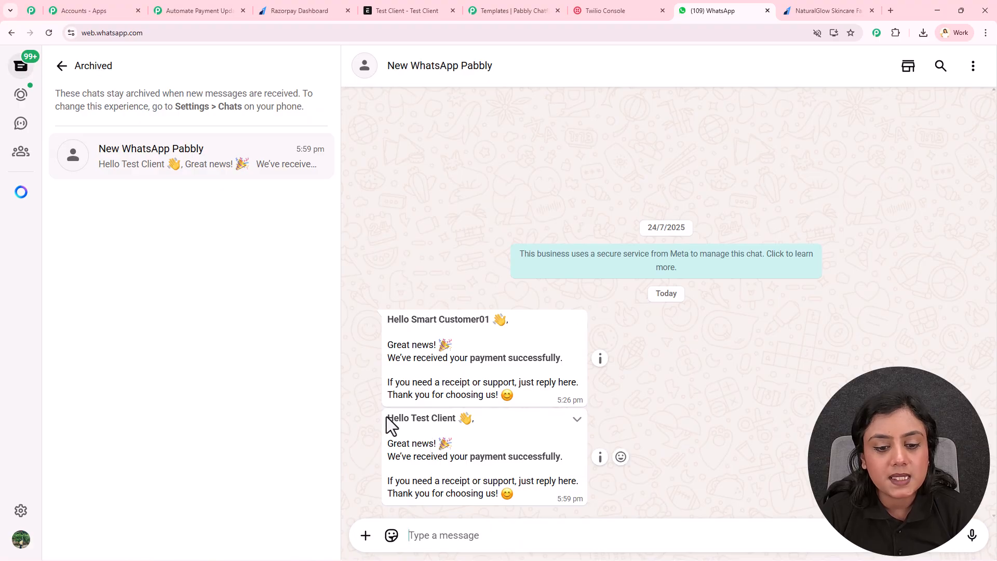
# Step: Check the received greeting and payment confirmation in WhatsApp, then return to Pabbly Connect
pyautogui.moveTo(387, 418); pyautogui.dragTo(485, 421)
pyautogui.moveTo(387, 456); pyautogui.dragTo(550, 452)
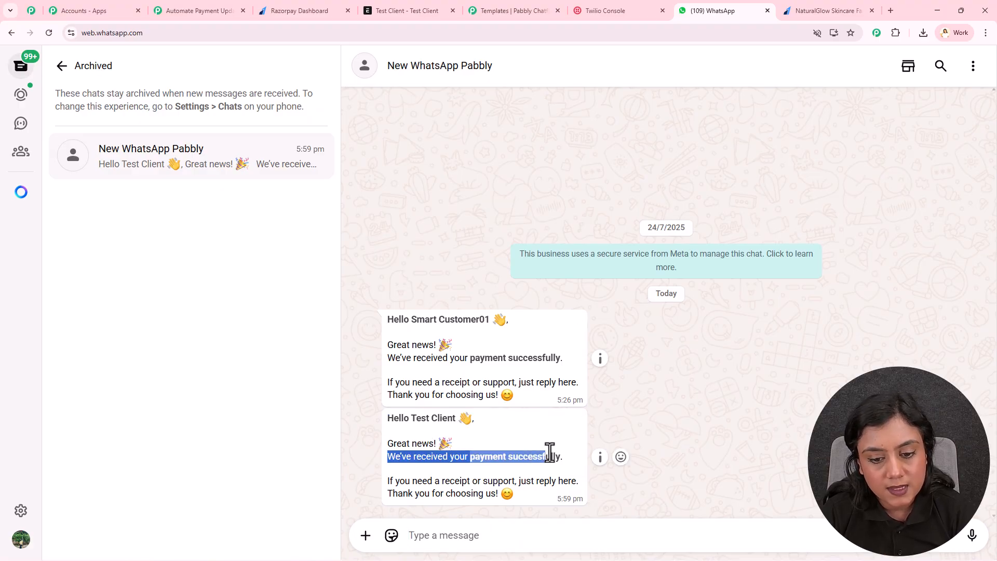
pyautogui.click(745, 391)
pyautogui.click(191, 10)
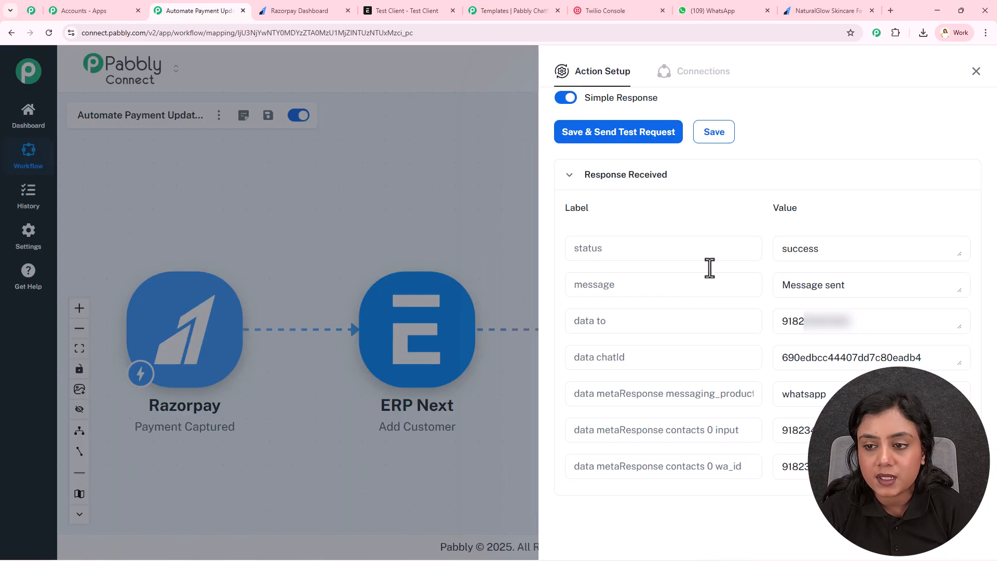
# Step: Close the Chatflow action setup panel to show the full four-step workflow
pyautogui.click(975, 72)
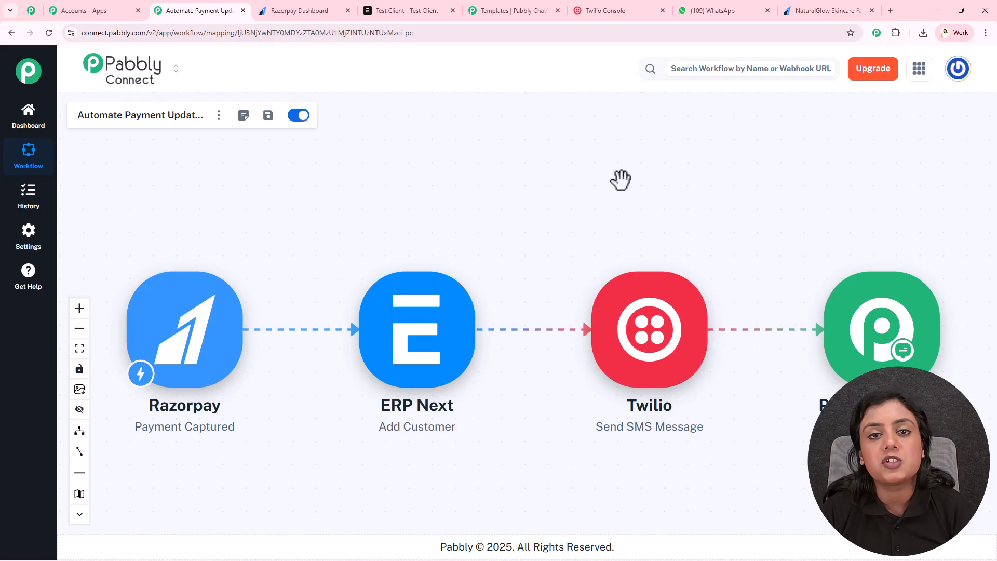